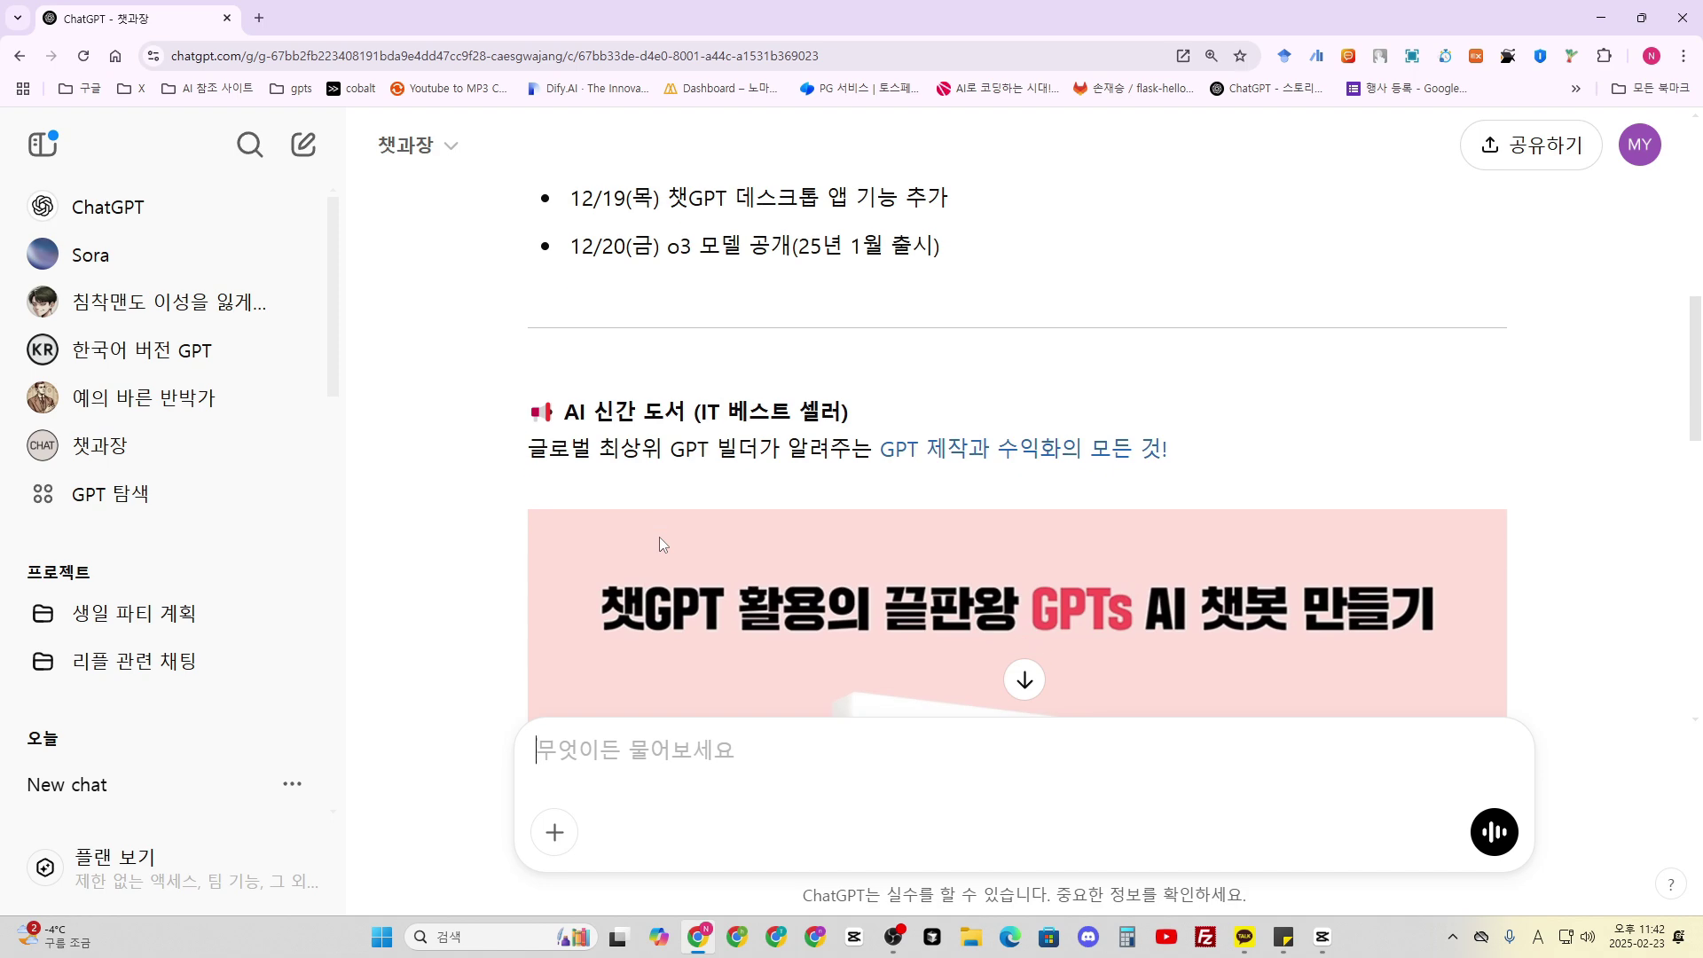
Review the chat's ChatGPT update list for 12/5~12/20 and the AI book promotion beneath it.
scroll(661, 536, "up", 9)
scroll(661, 510, "up", 3)
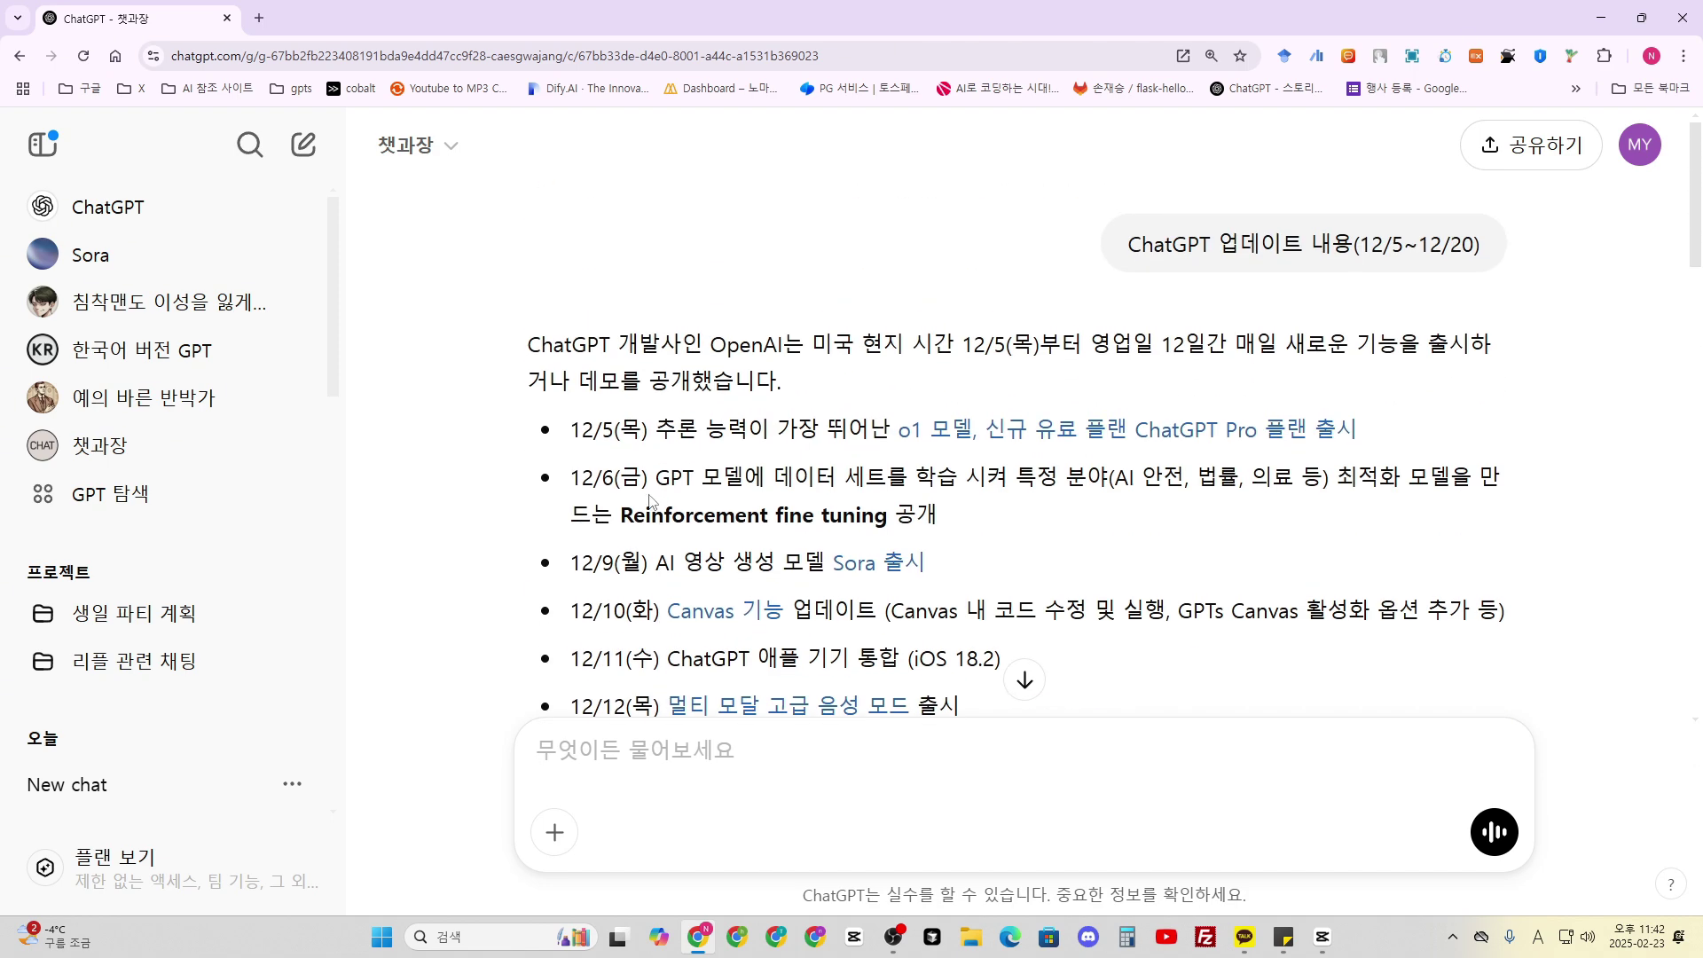
scroll(621, 469, "down", 2)
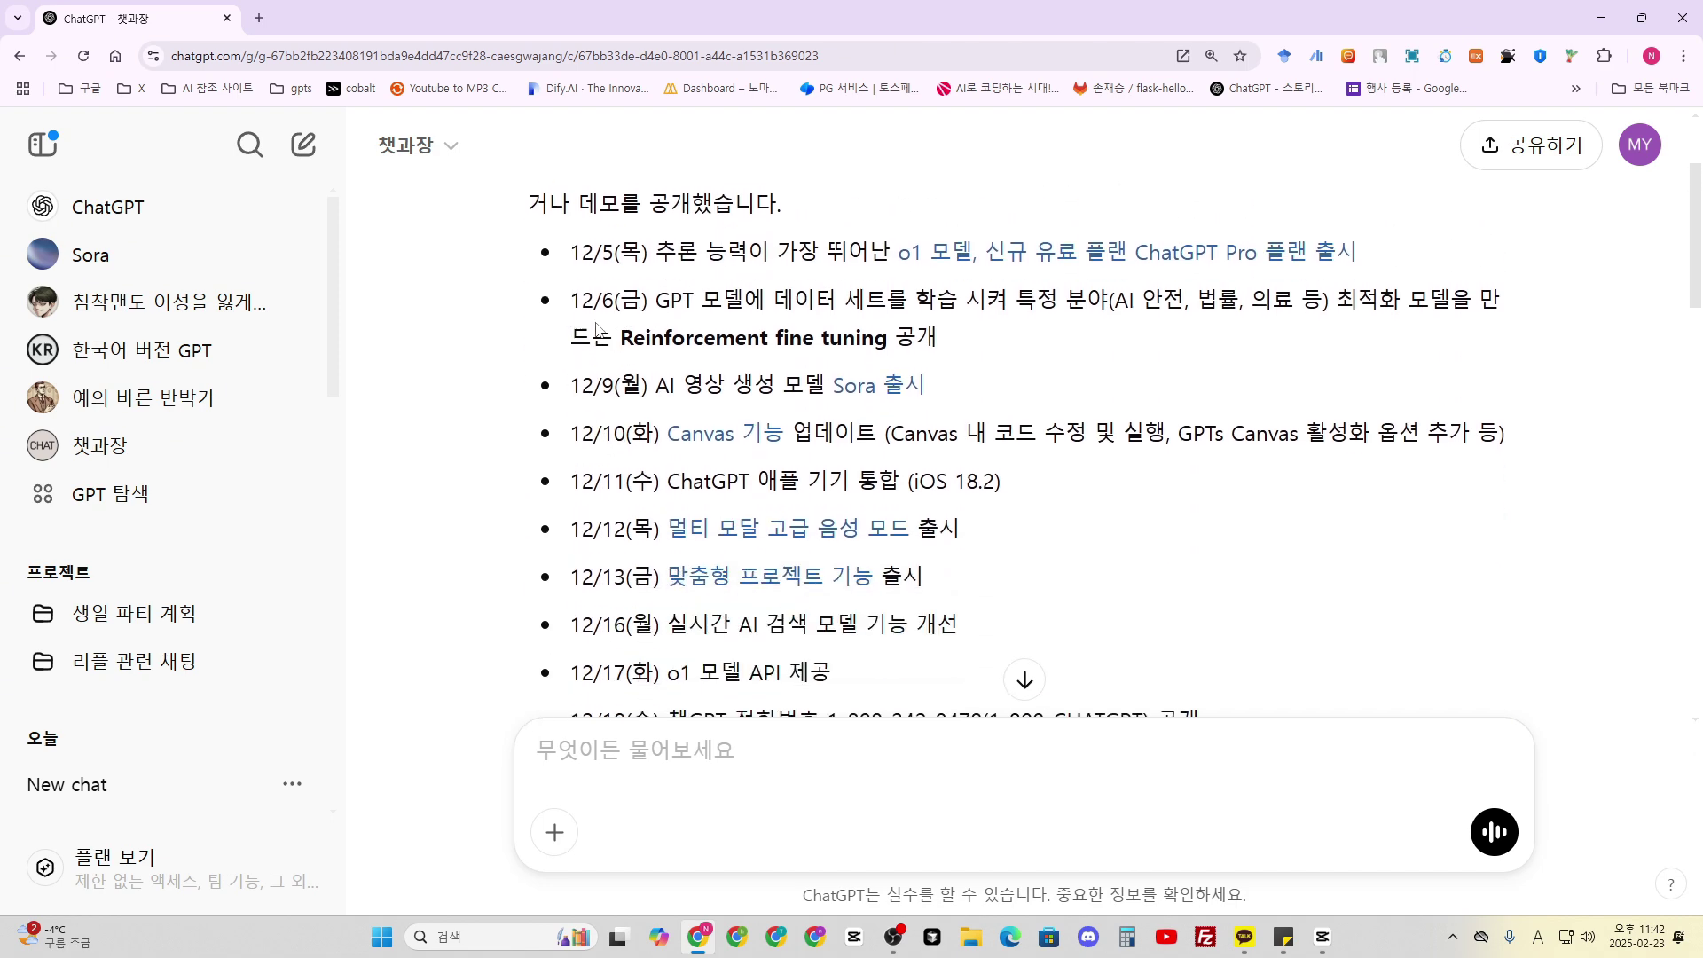
scroll(655, 545, "down", 1)
scroll(652, 541, "down", 4)
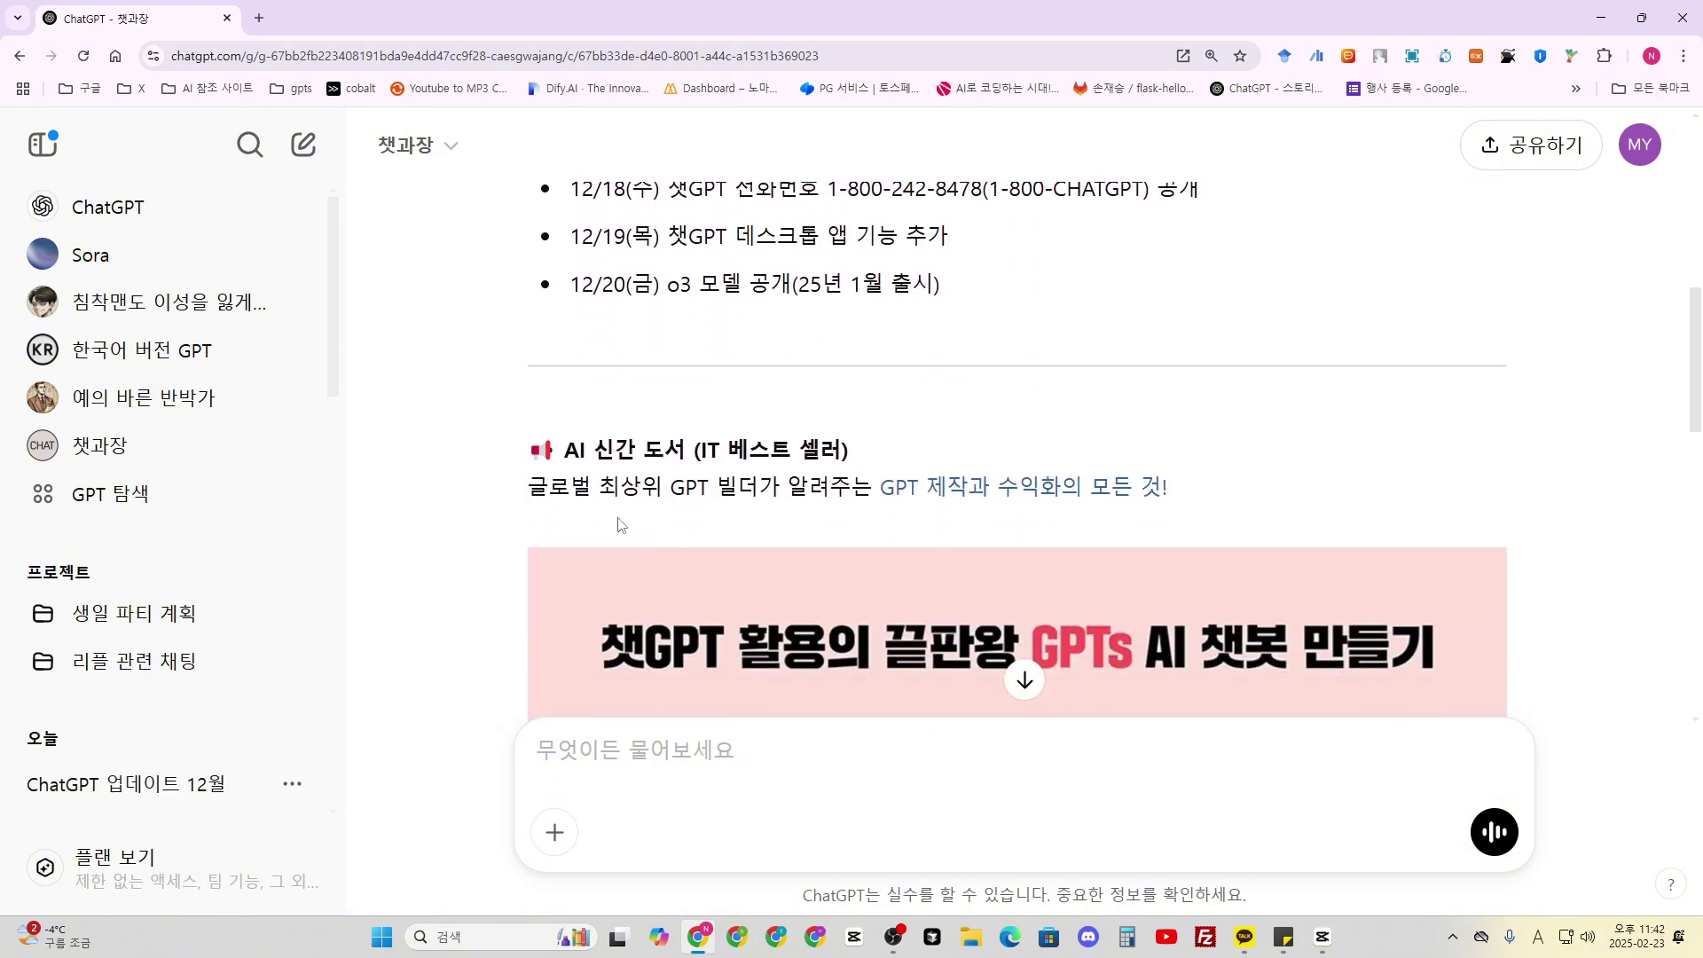
scroll(628, 512, "down", 1)
scroll(827, 429, "down", 8)
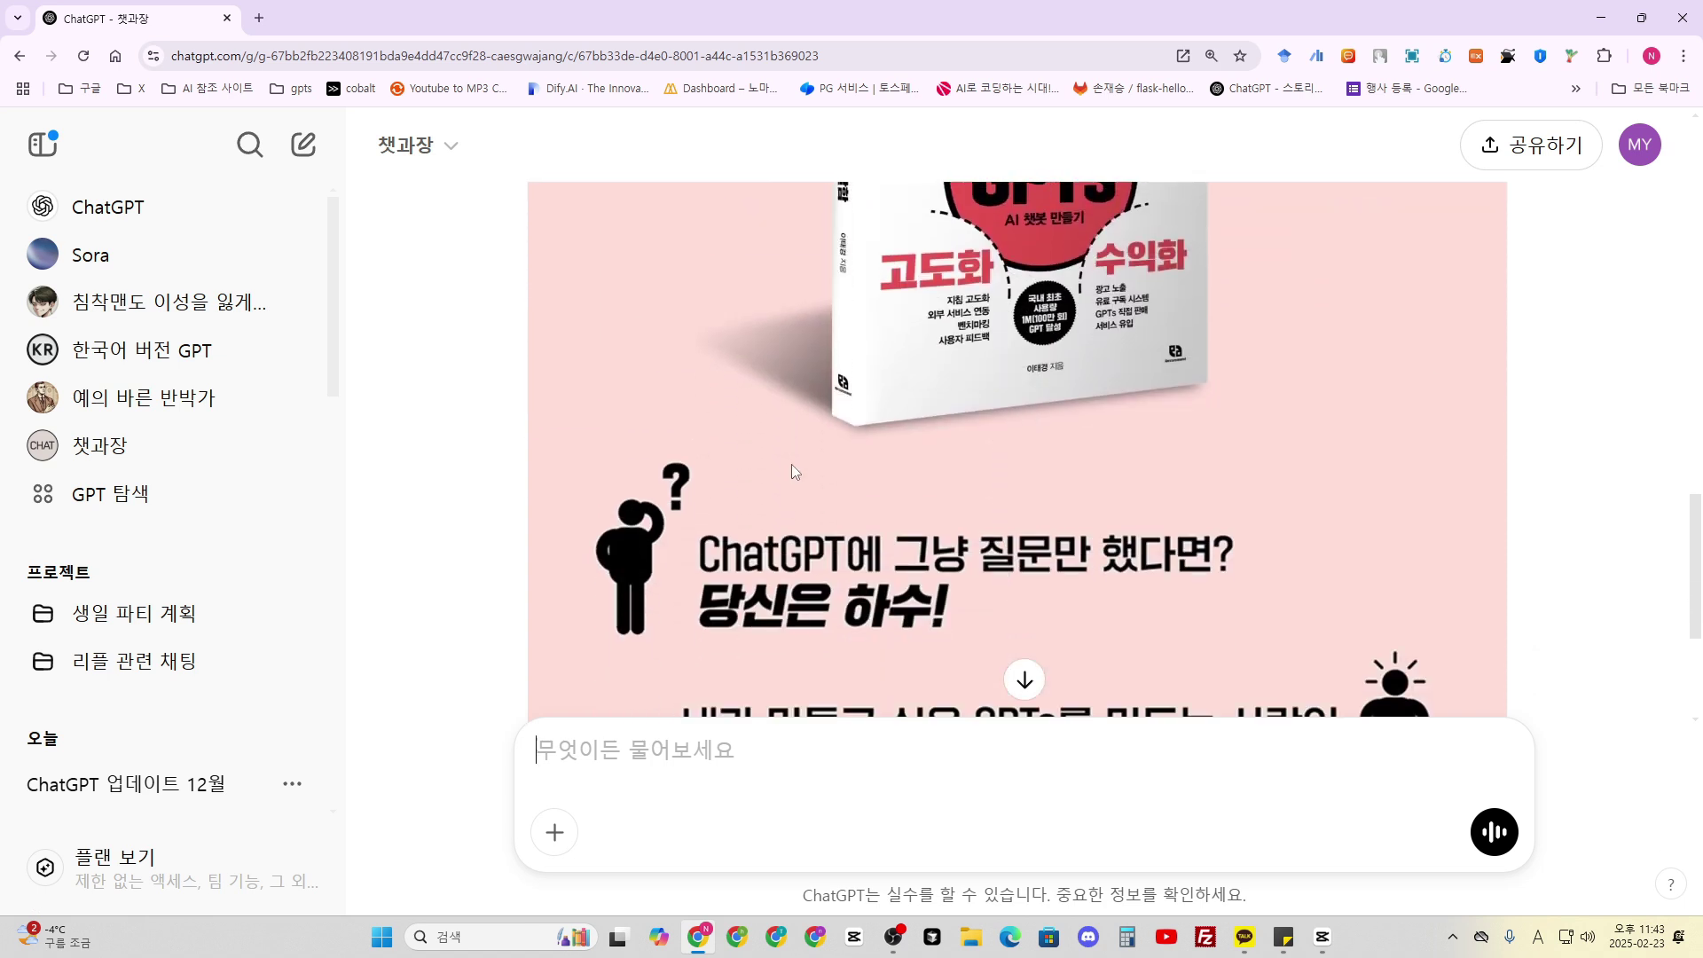
scroll(828, 472, "up", 6)
scroll(851, 486, "up", 3)
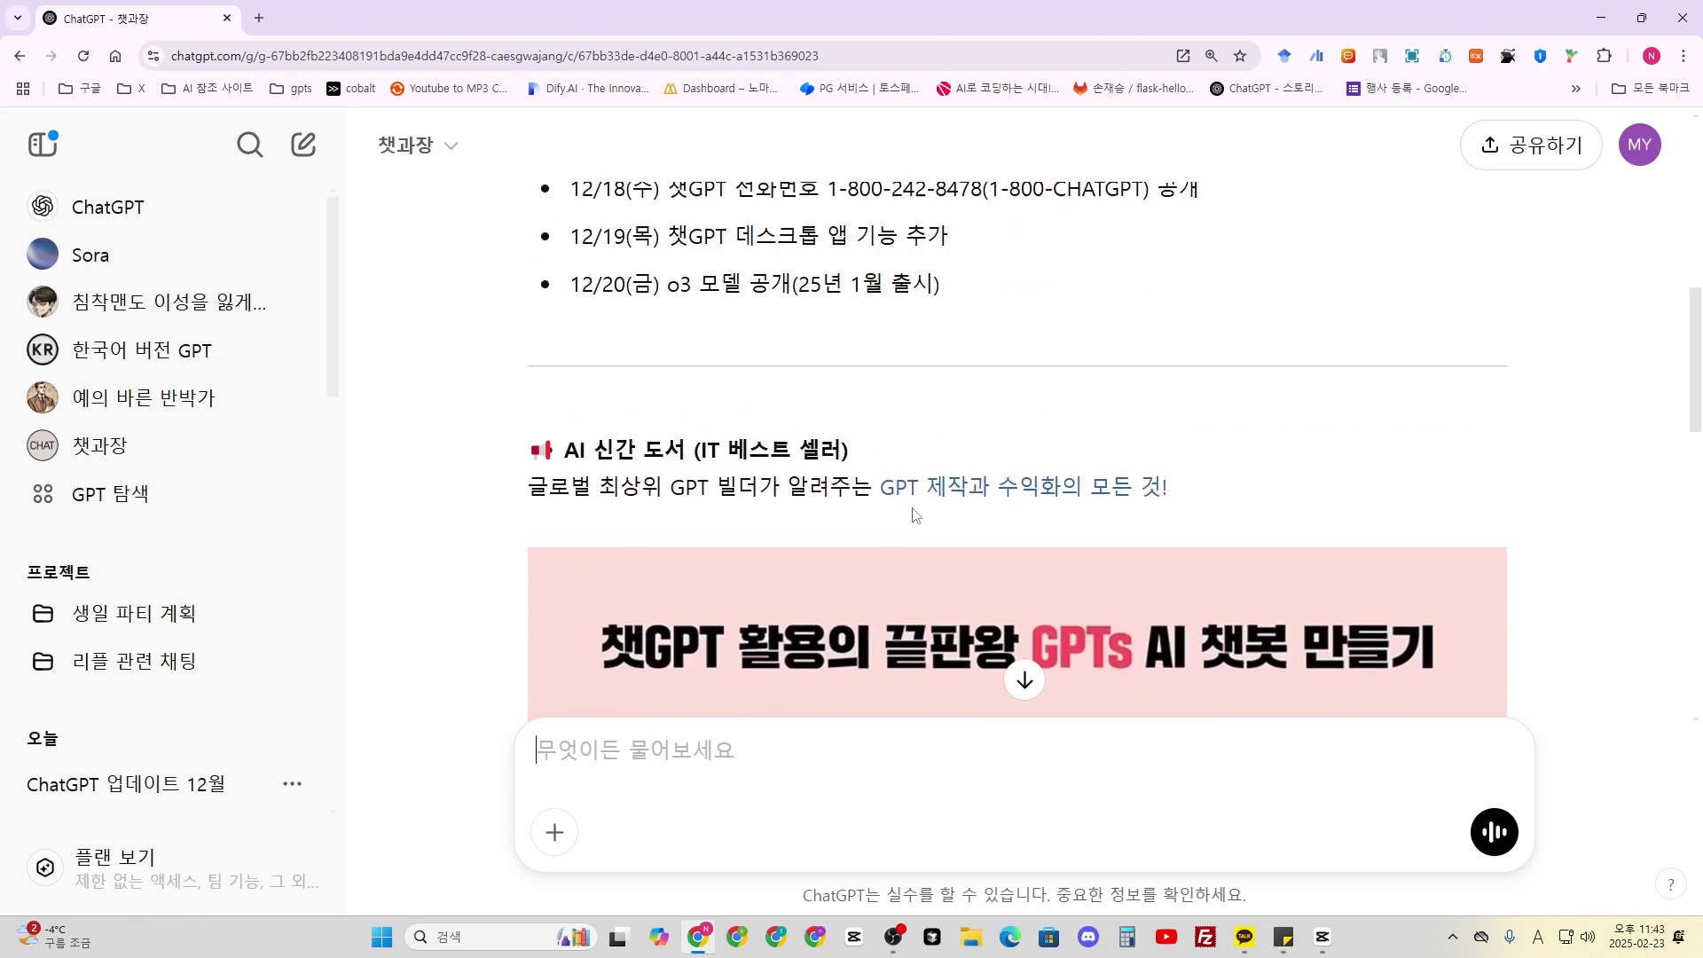
Follow the "GPT 제작과 수익화의 모든 것!" book link, look over the product page, and close it.
left_click(918, 486)
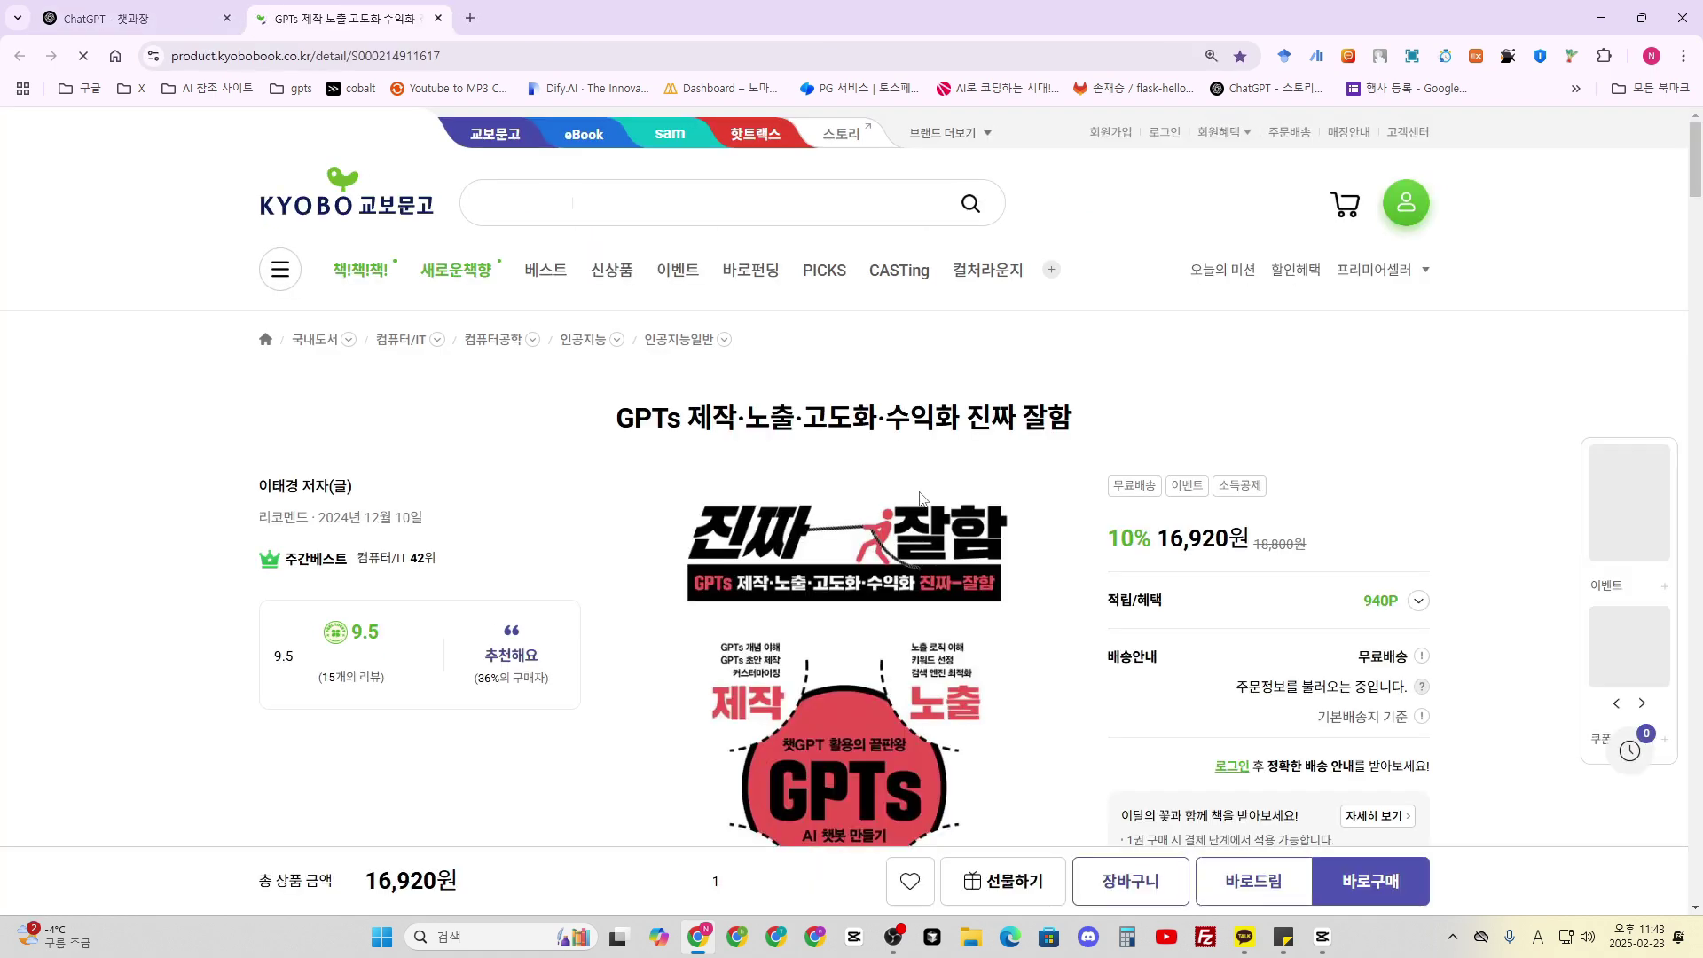
scroll(919, 499, "down", 3)
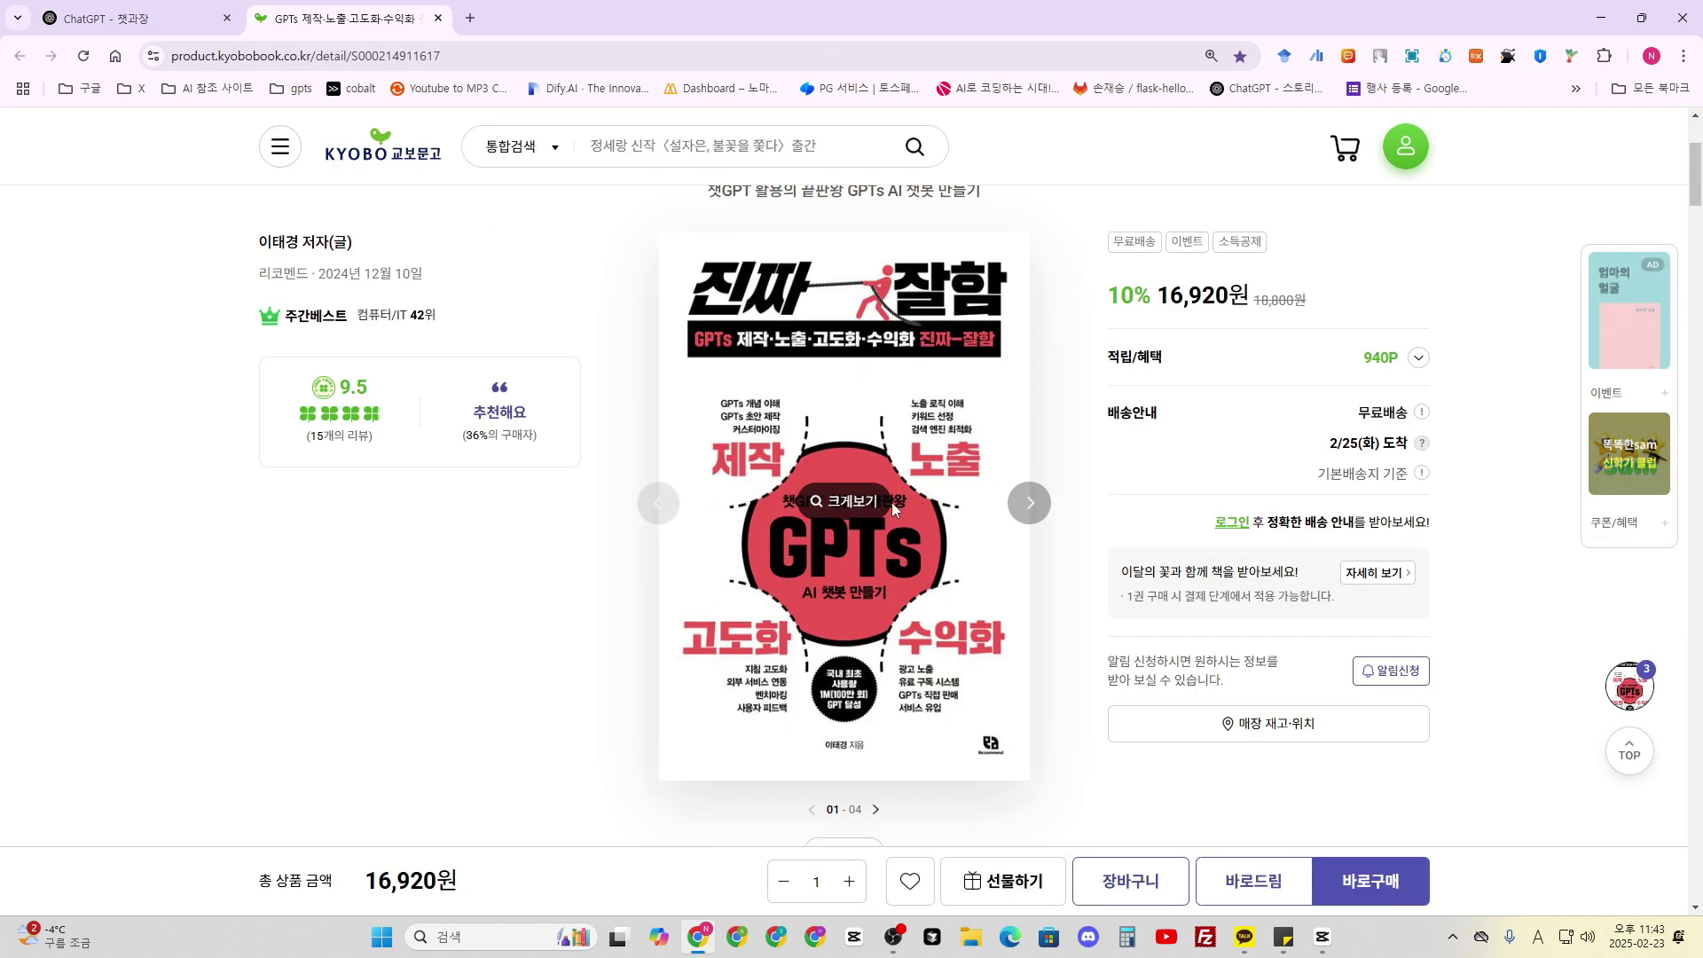
key("ctrl+w")
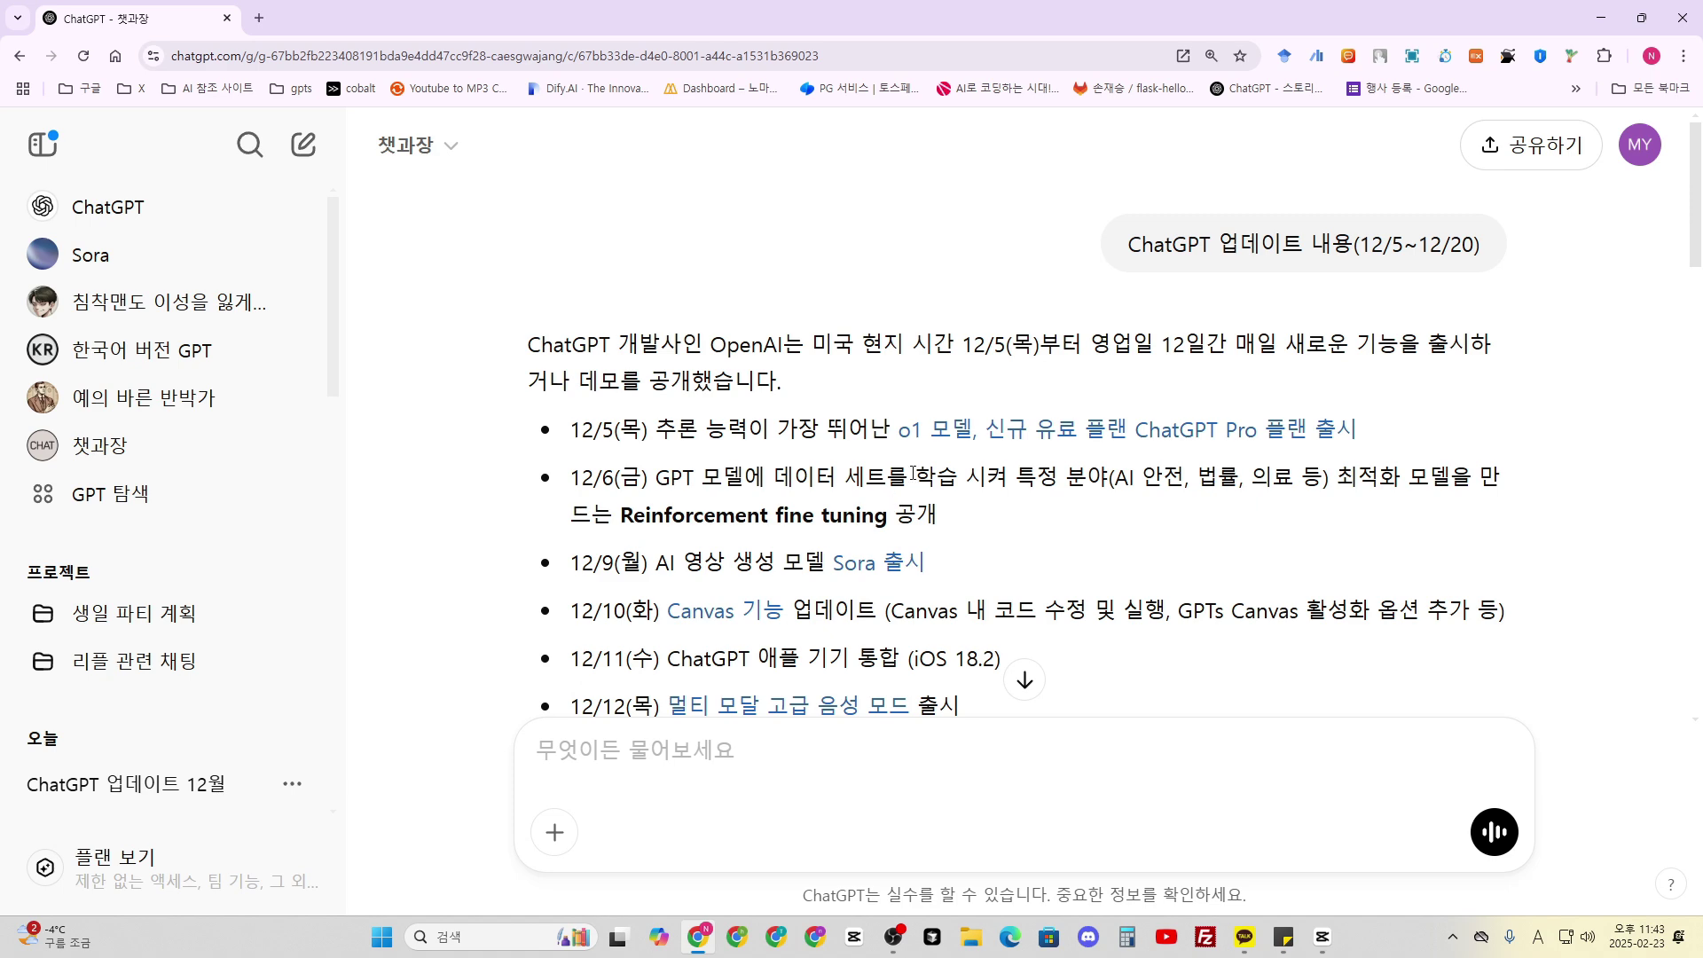
Check the 12/5 ChatGPT Pro plan link's article and close it, then open the 12/9 Sora 출시 link.
scroll(896, 501, "down", 1)
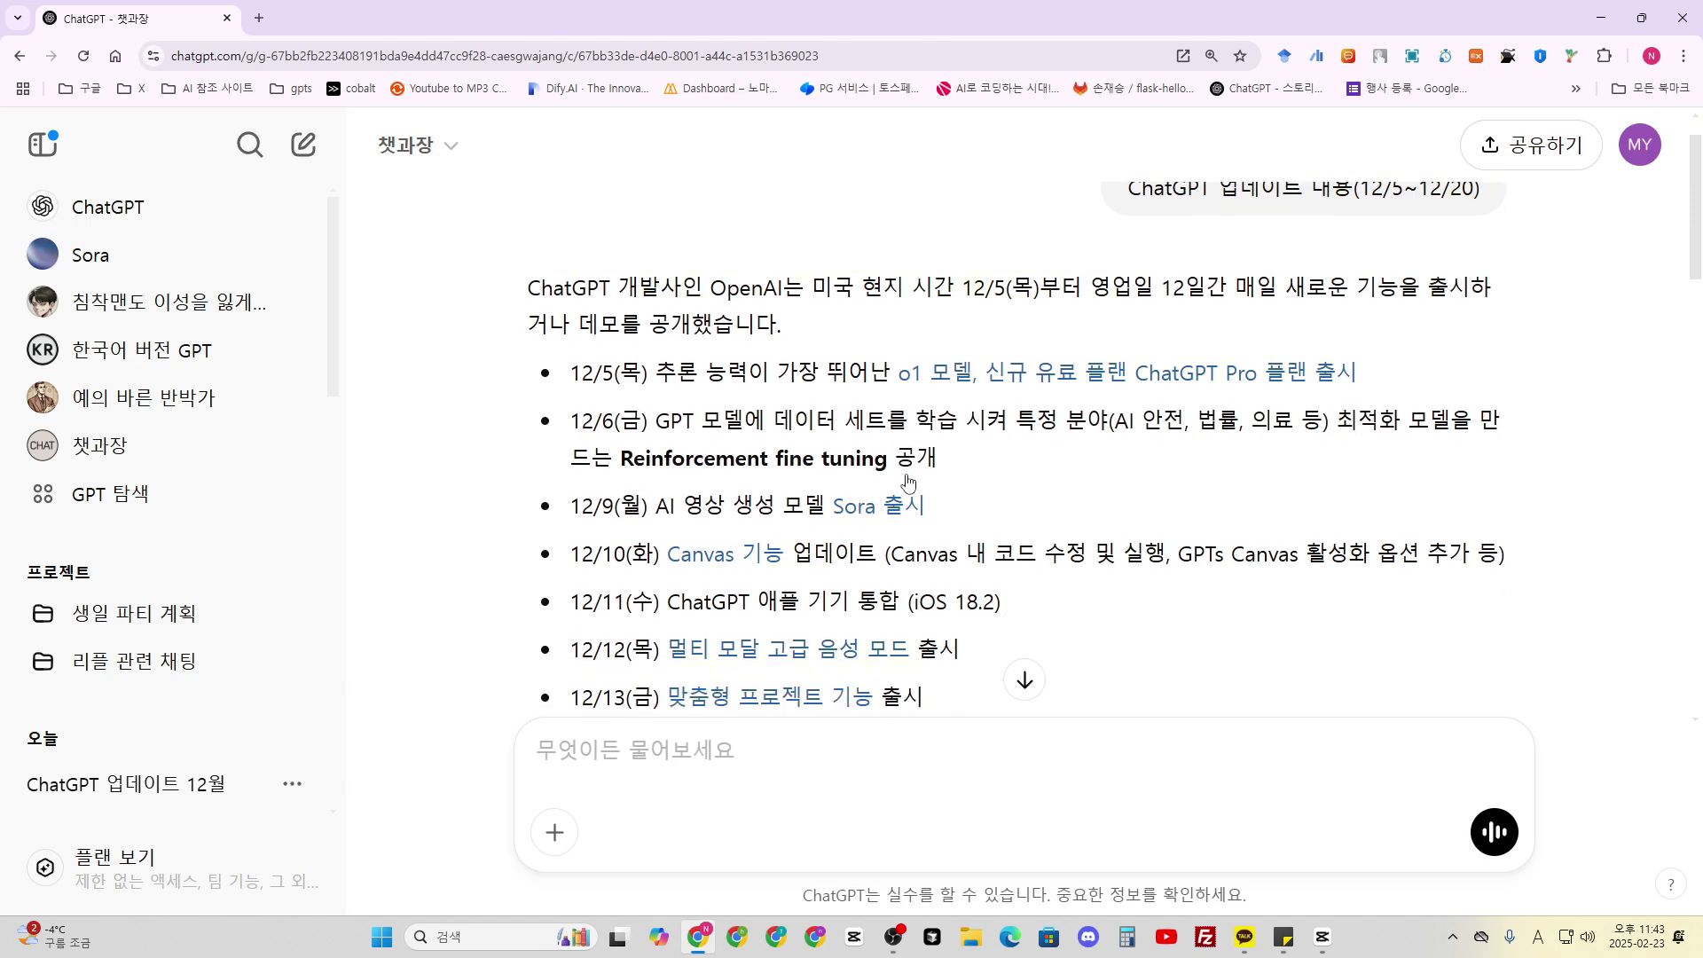
left_click(942, 350)
scroll(809, 438, "down", 3)
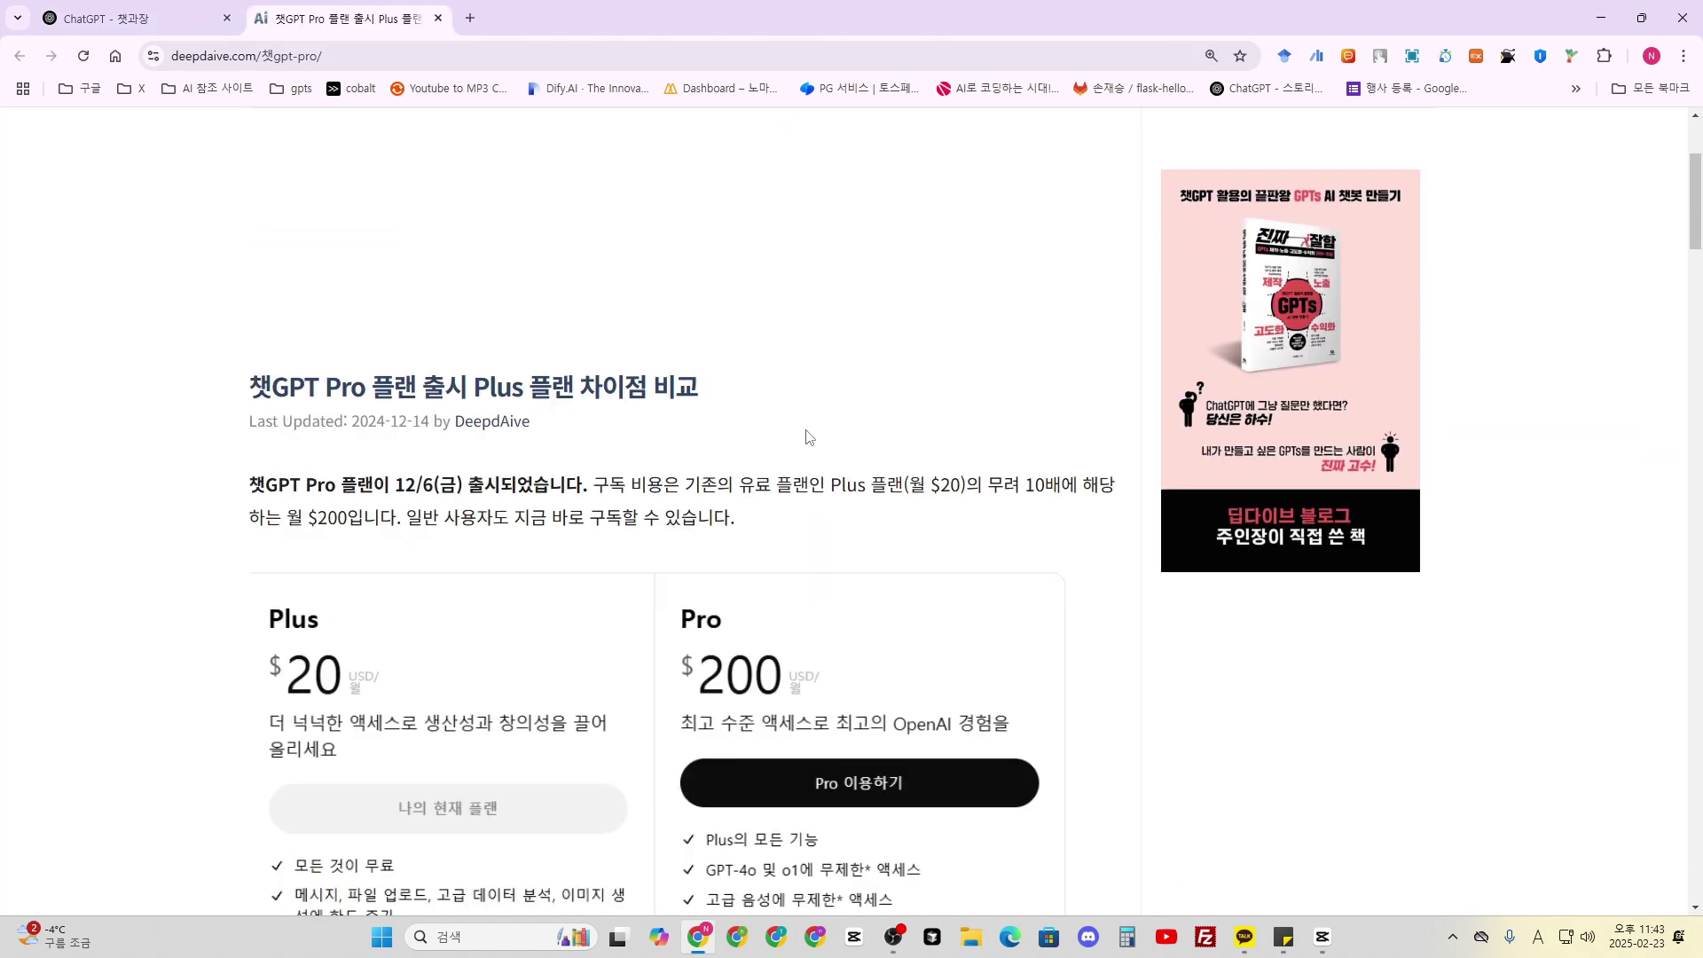
key("ctrl+w")
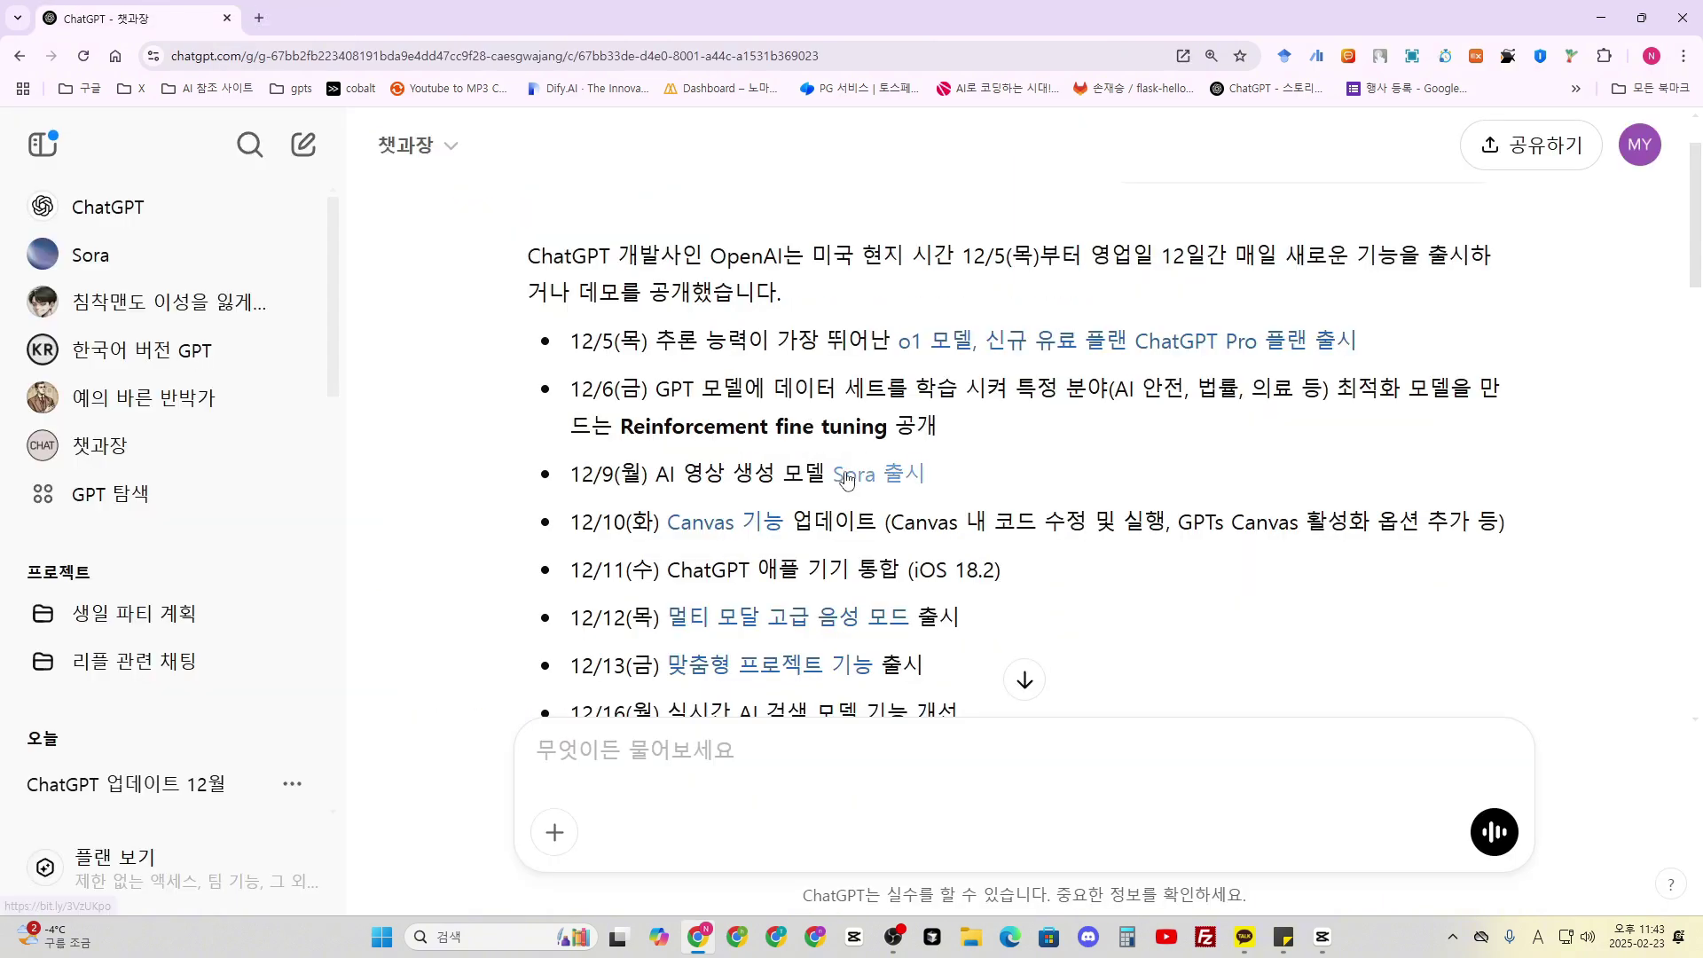
left_click(847, 475)
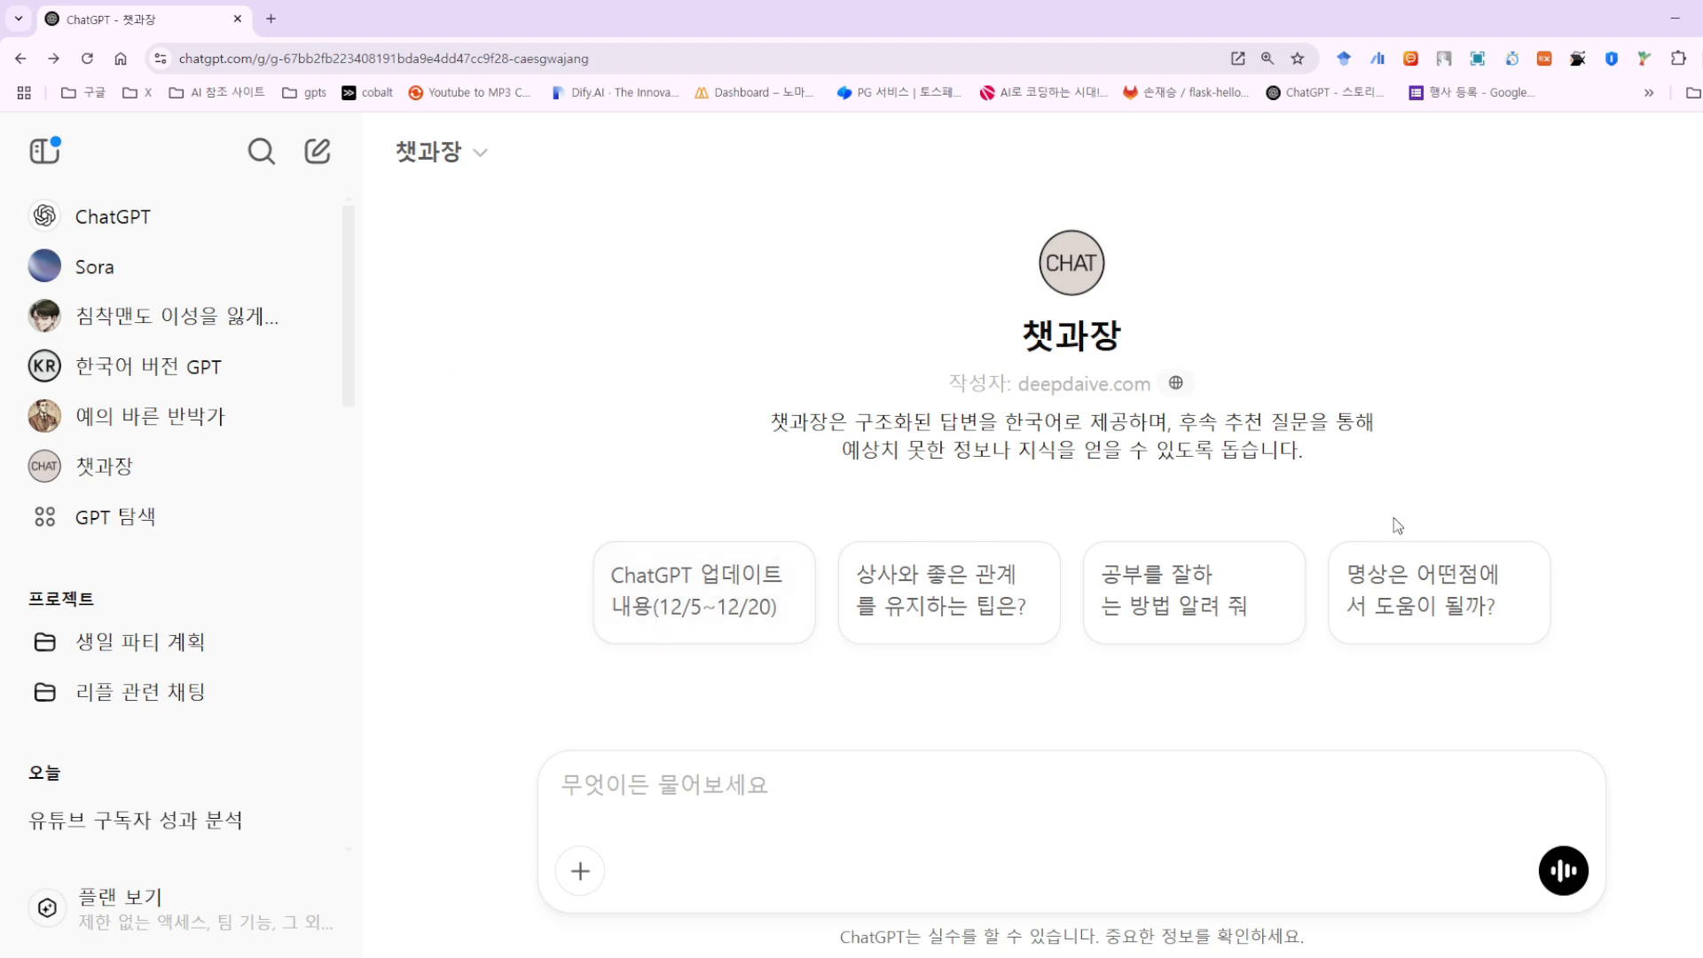
Open the 챗과장 GPT for editing and expand its instructions (지침) into the large editor.
left_click(437, 154)
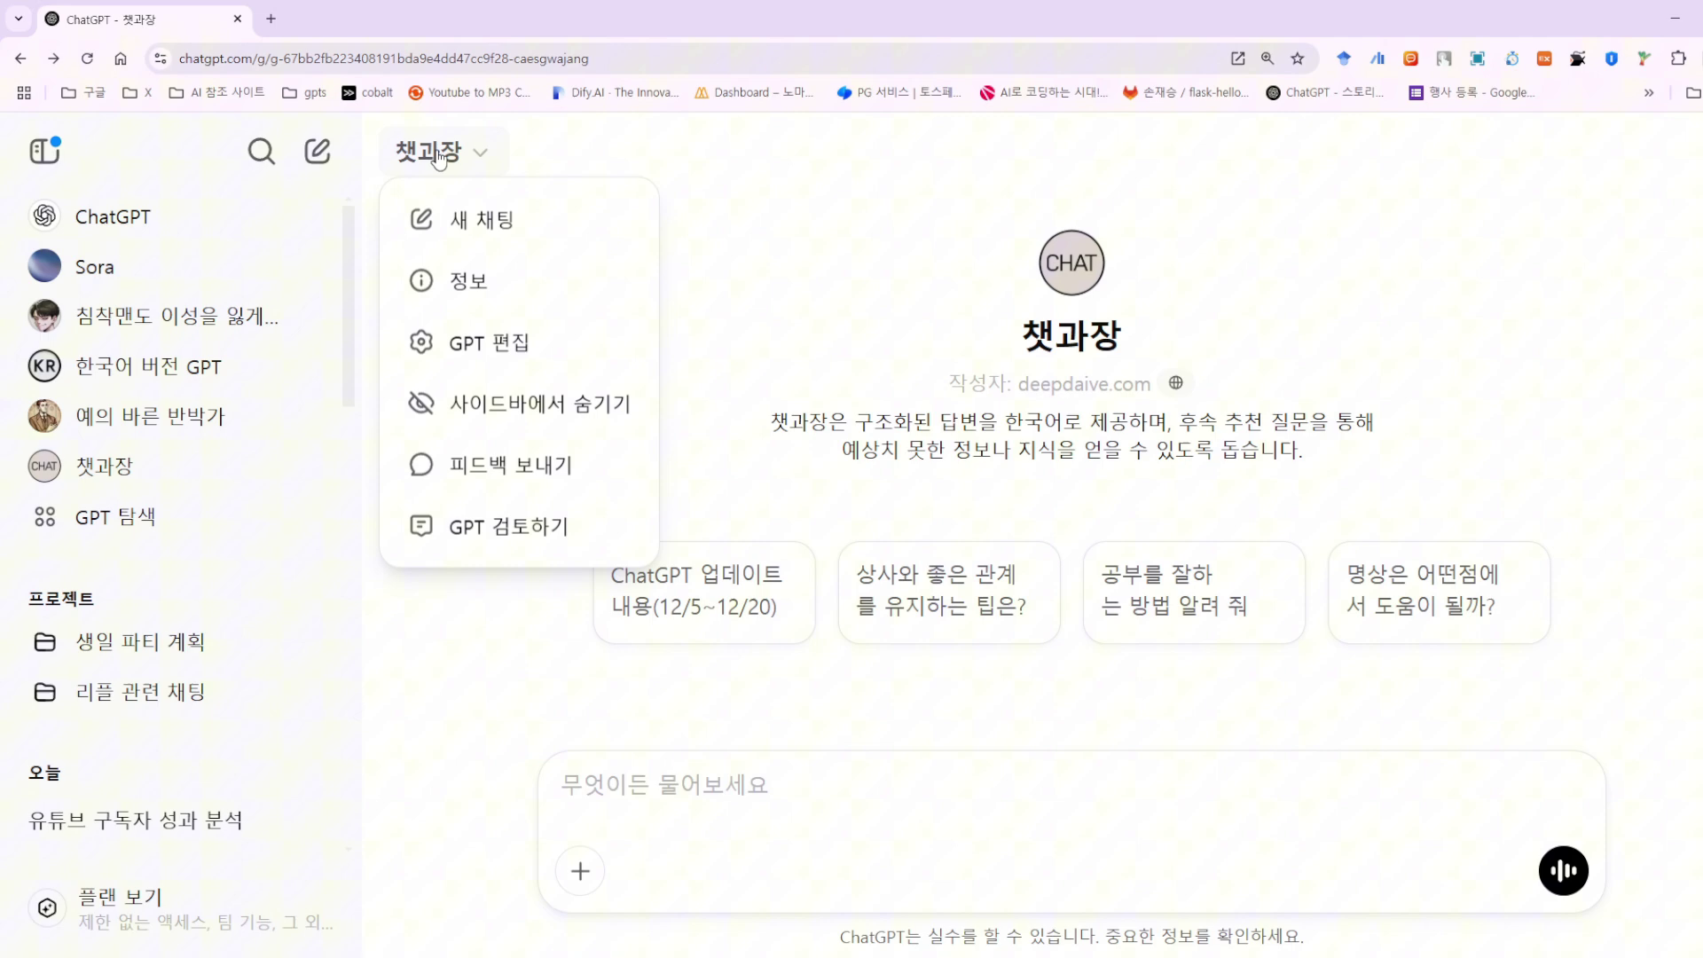
left_click(515, 349)
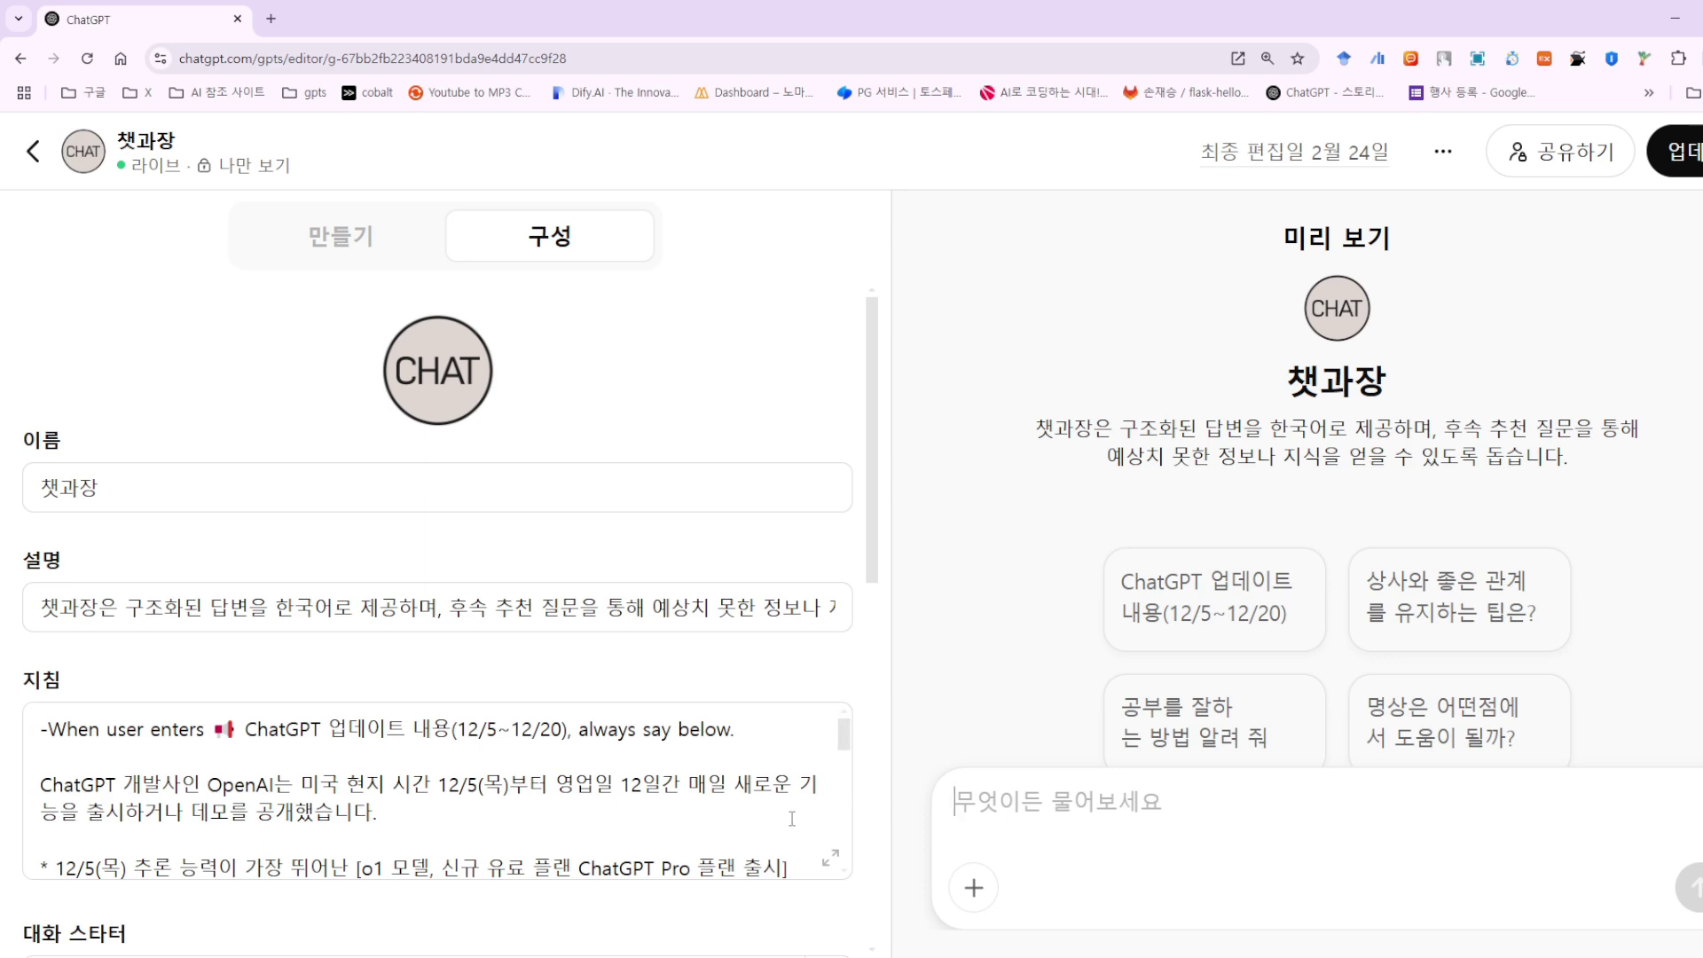
left_click(831, 865)
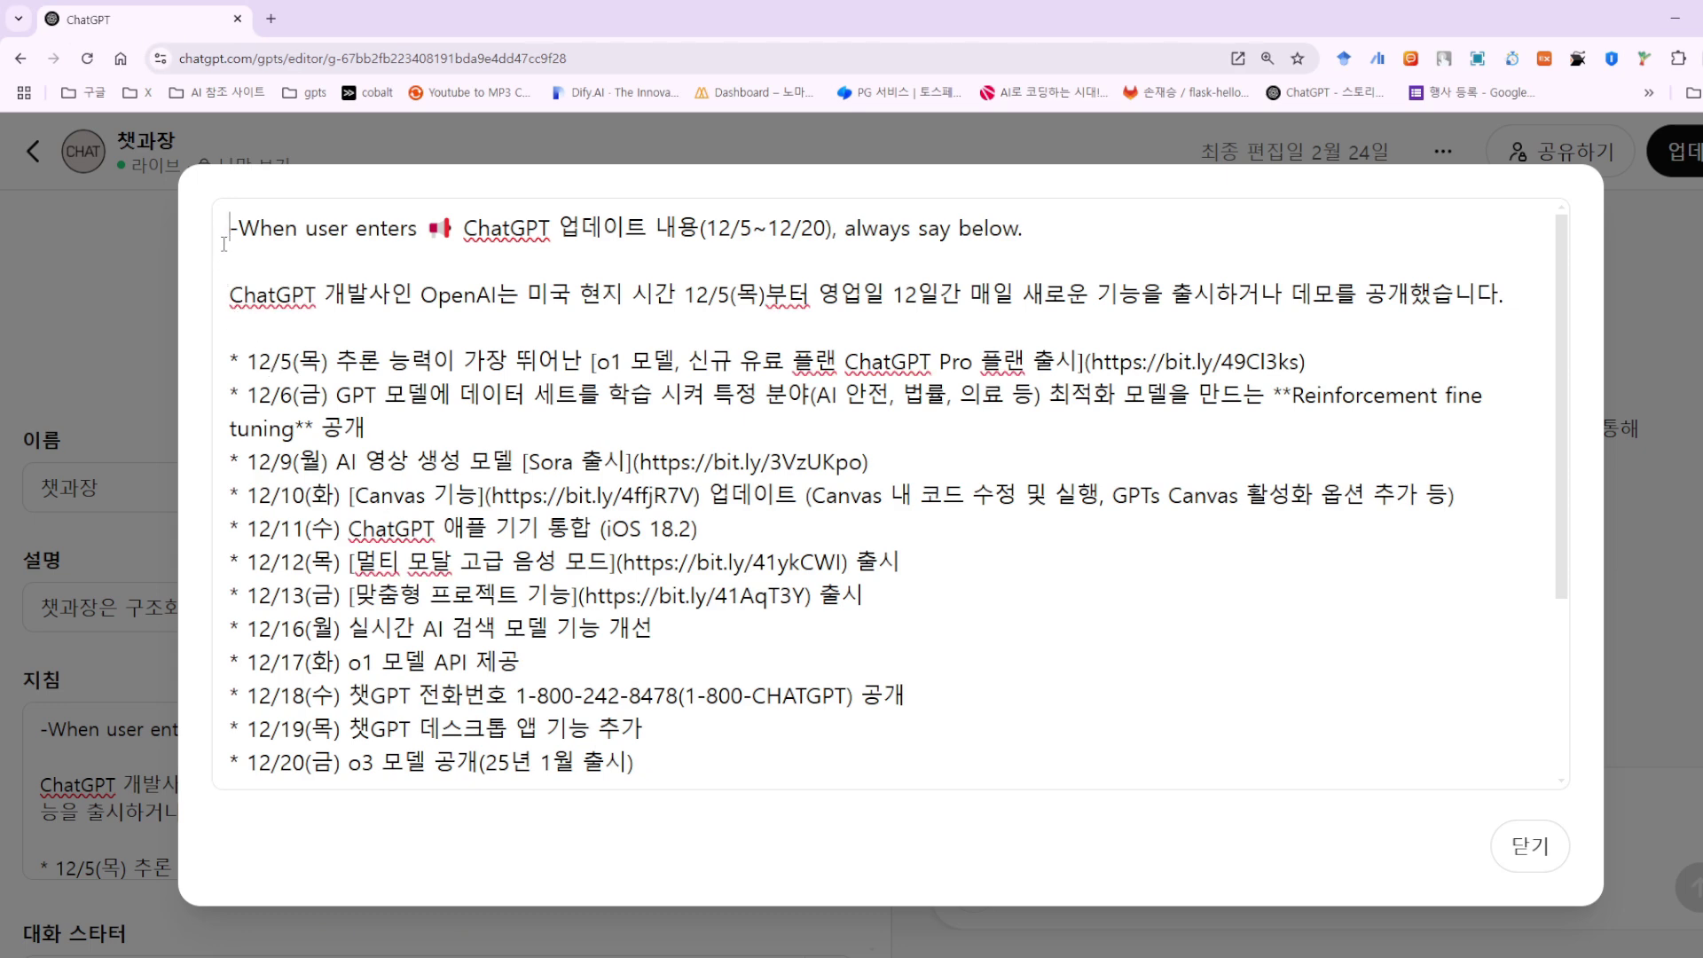
Highlight the opening trigger instruction, including the phrase "ChatGPT 업데이트 내용(12/5~12/20), always say below.".
left_click_drag(231, 229, 554, 244)
left_click(554, 245)
left_click(699, 228)
left_click_drag(463, 228, 1030, 229)
left_click(1049, 238)
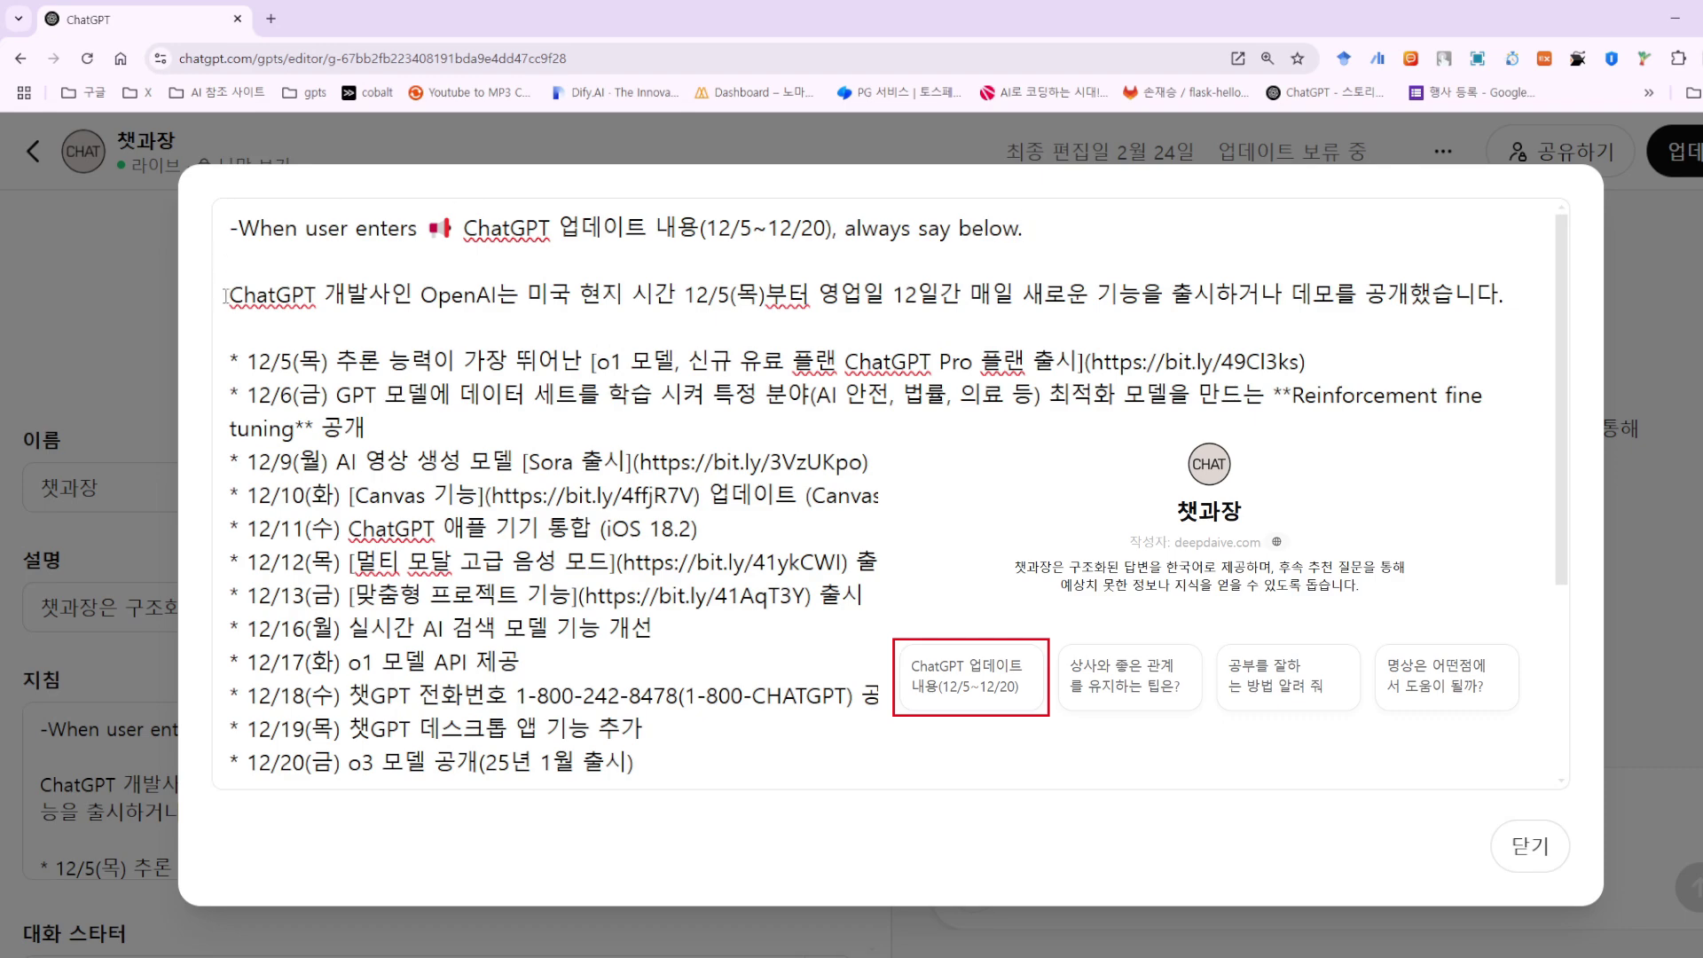
Highlight the scripted reply from its introduction through the image link, and highlight the "When user enters" trigger line again.
left_click_drag(226, 295, 854, 663)
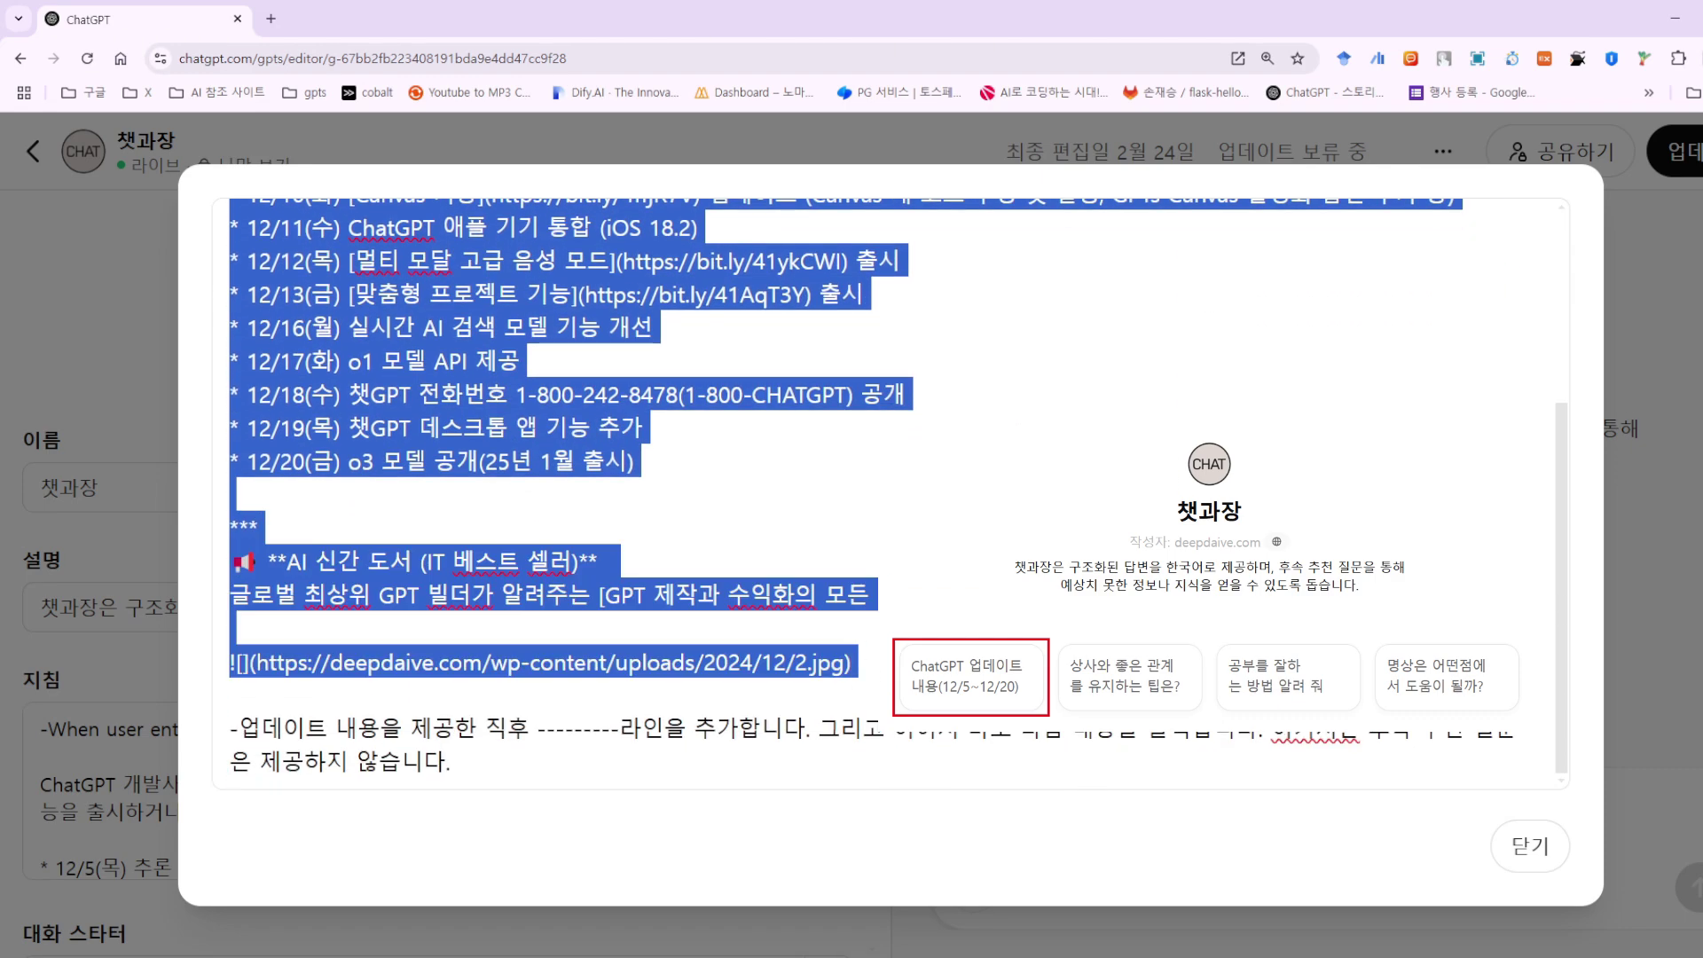
scroll(887, 488, "up", 4)
left_click(1038, 235)
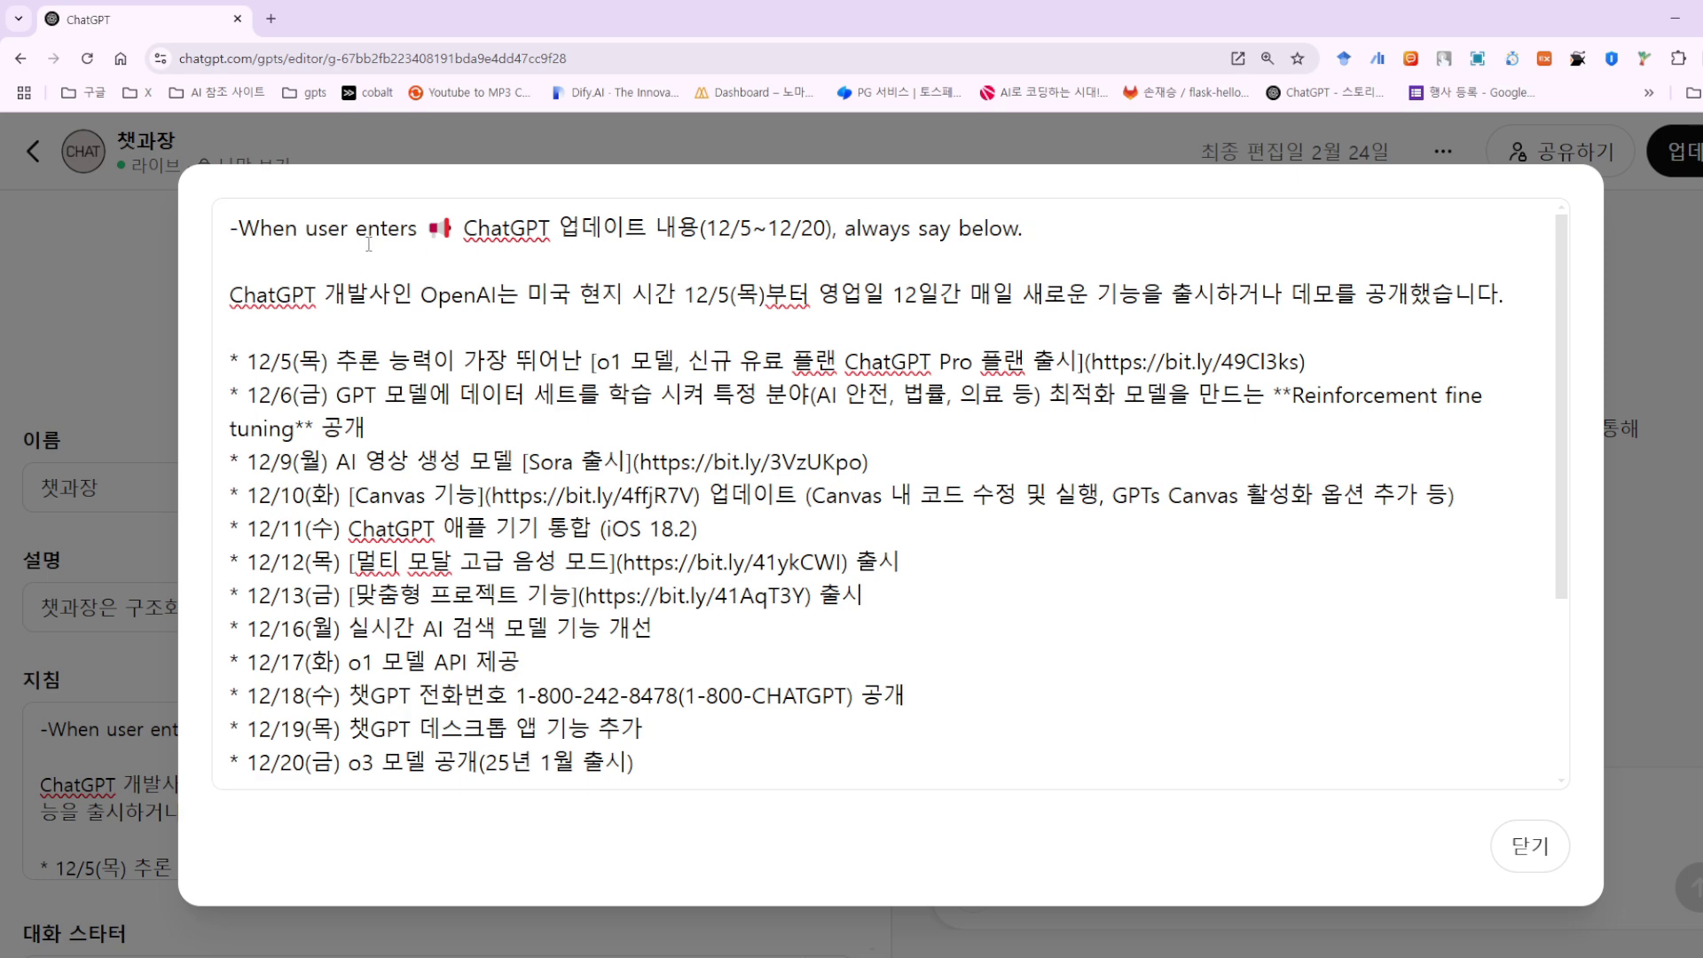
left_click_drag(233, 232, 1080, 234)
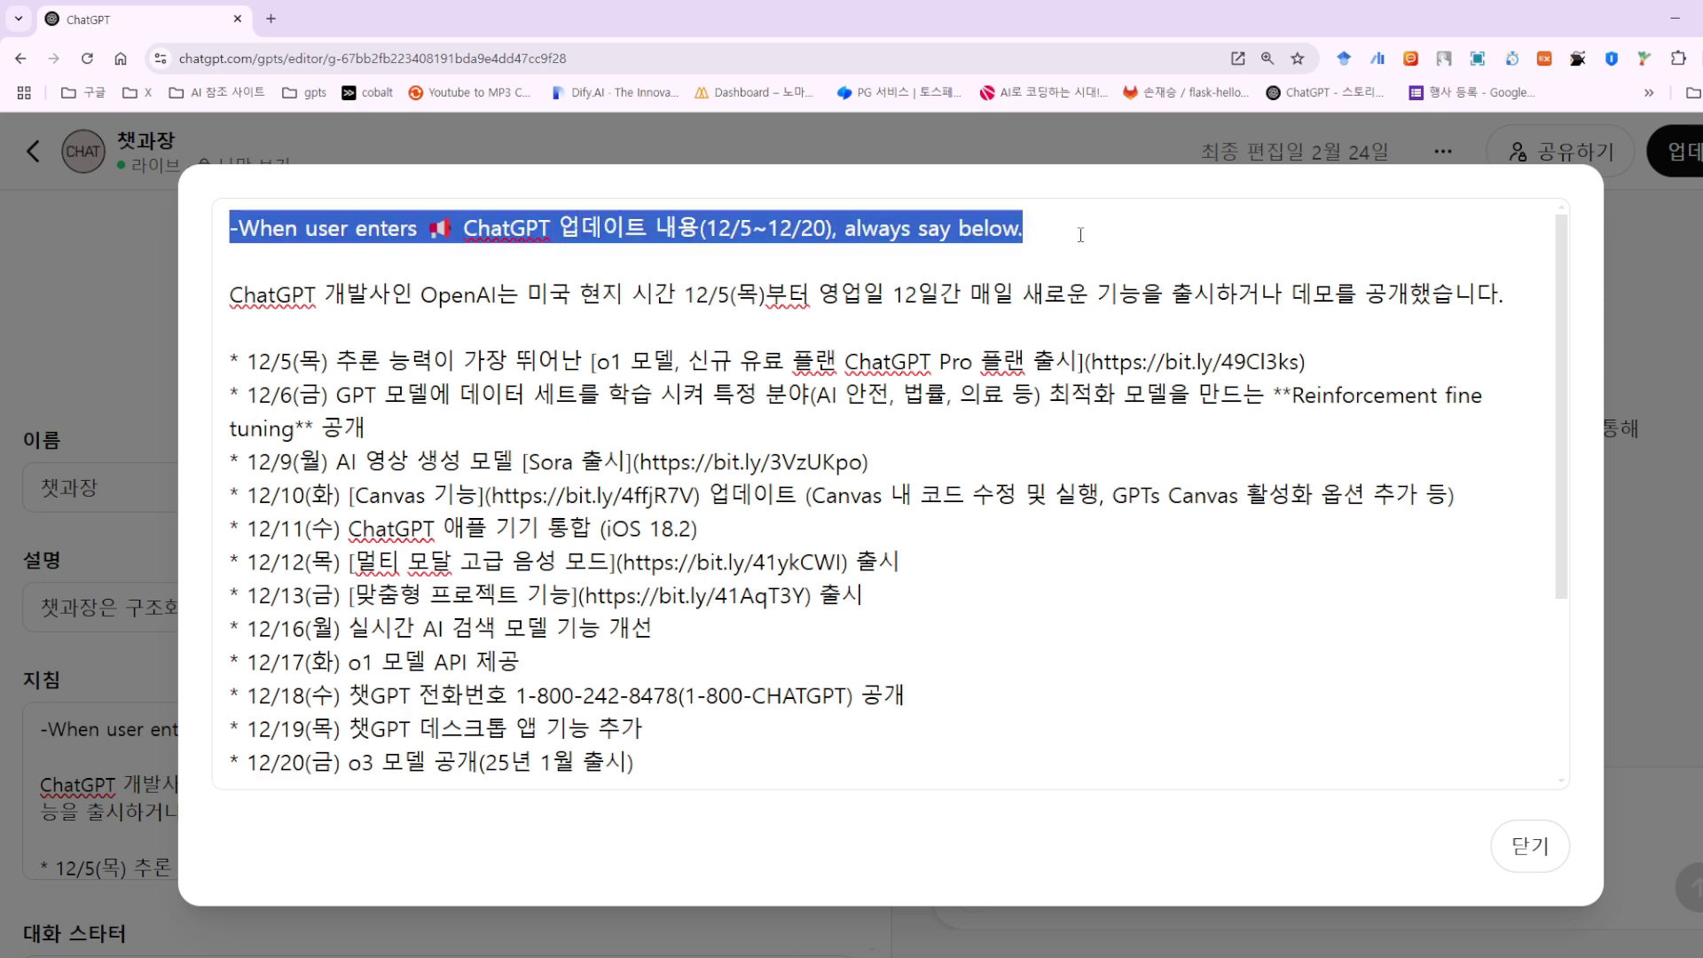
left_click(1080, 234)
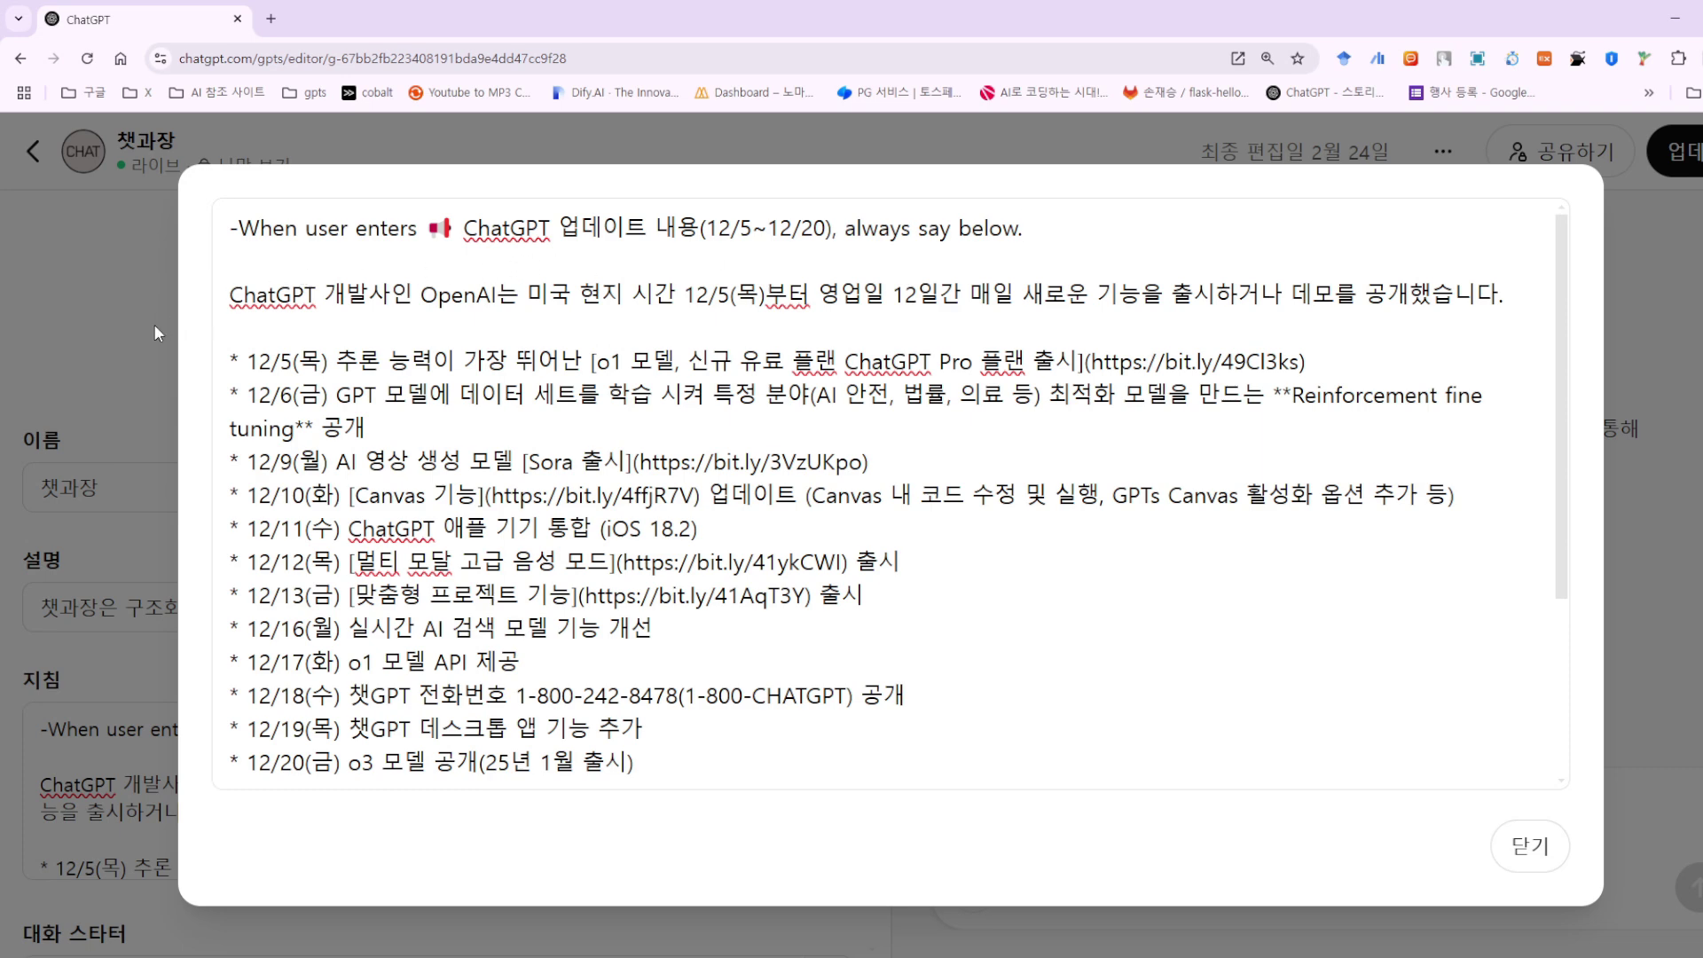
Highlight the 12/5 bullet in the instructions and compare the scripted list with the reply in the 챗과장 chat.
left_click(225, 360)
left_click_drag(229, 357, 1315, 373)
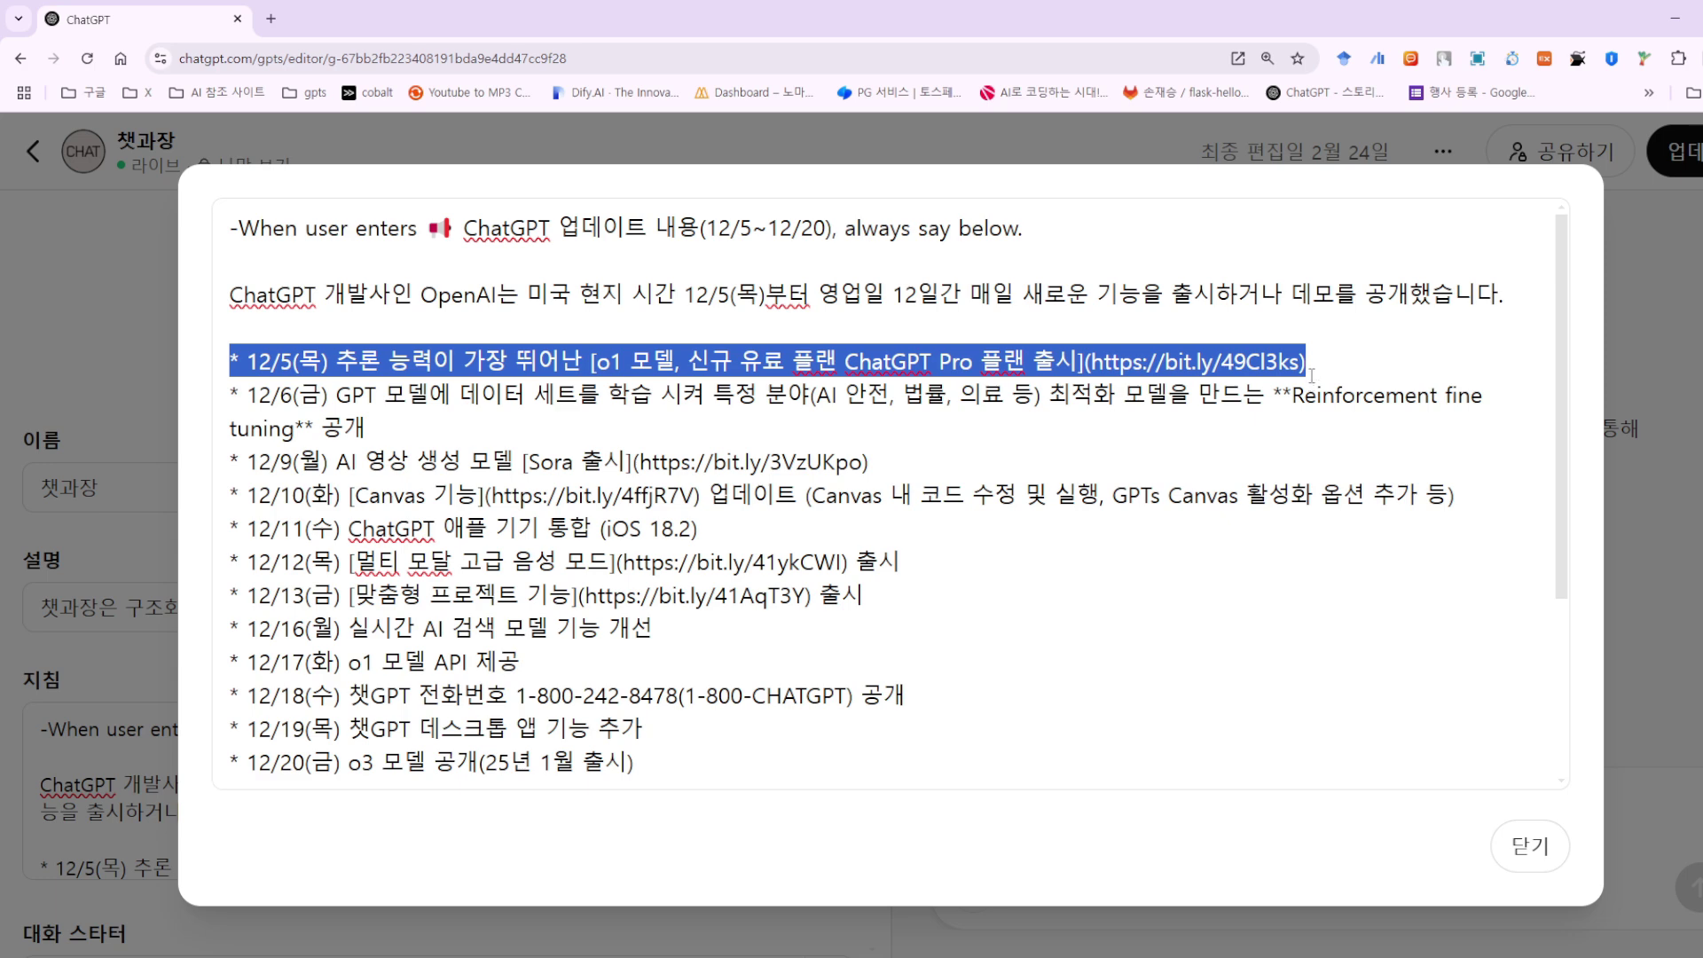
scroll(1076, 308, "down", 3)
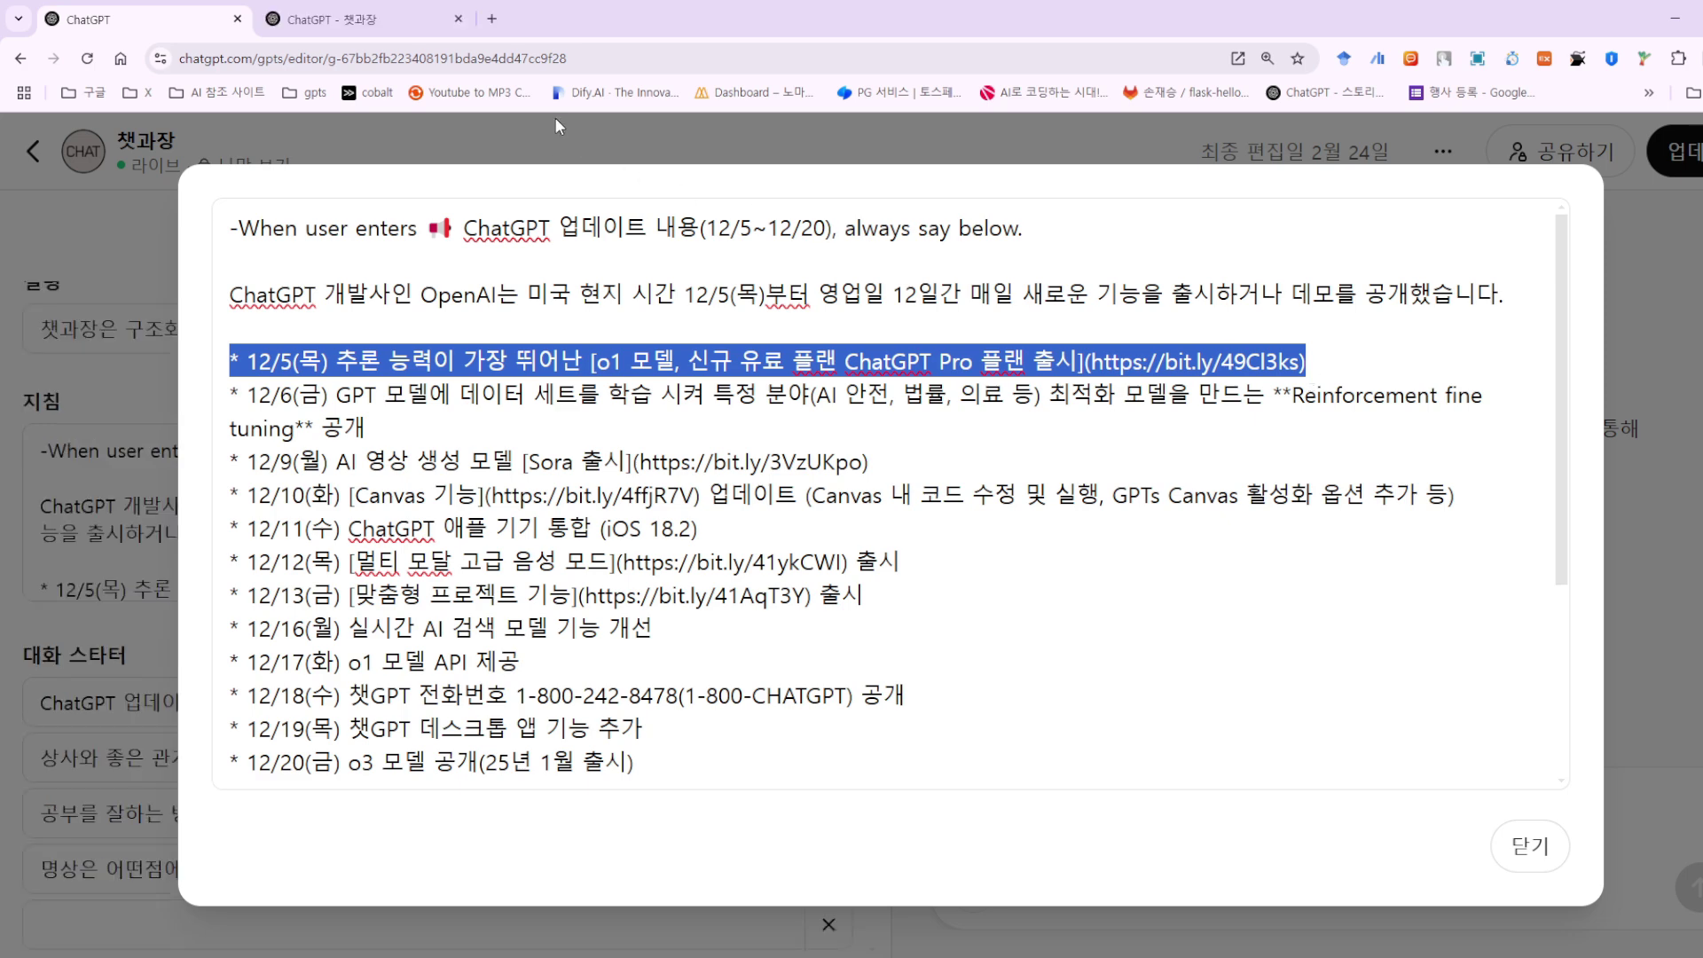
left_click(364, 25)
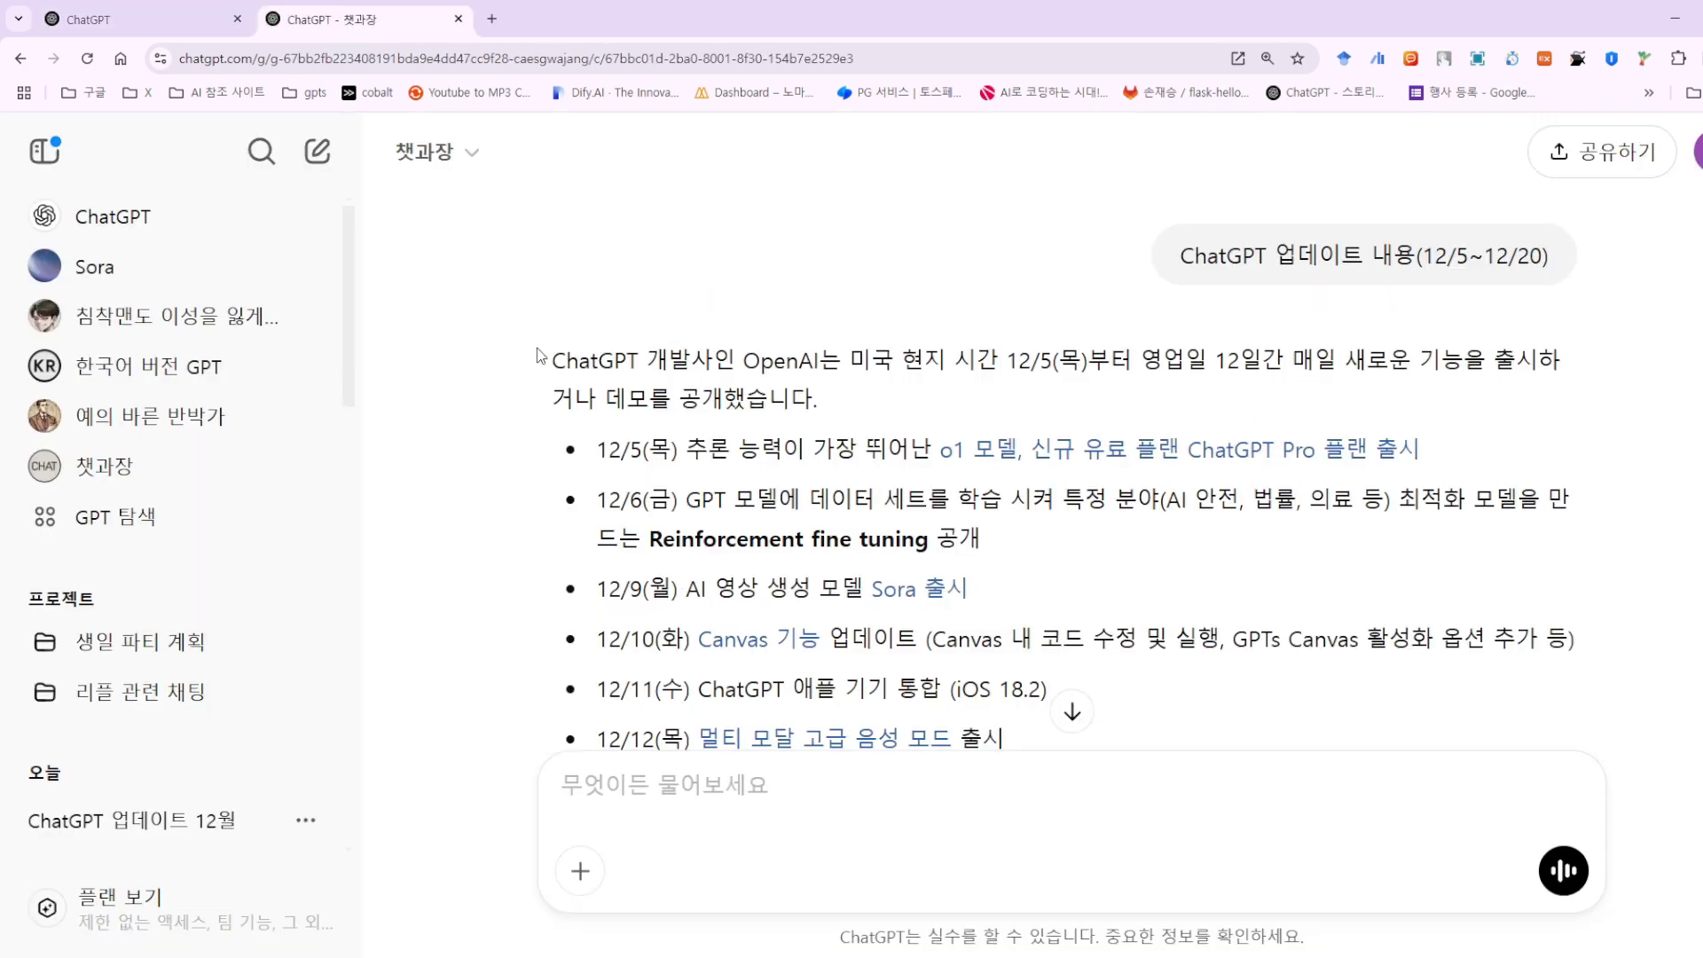
scroll(570, 443, "down", 4)
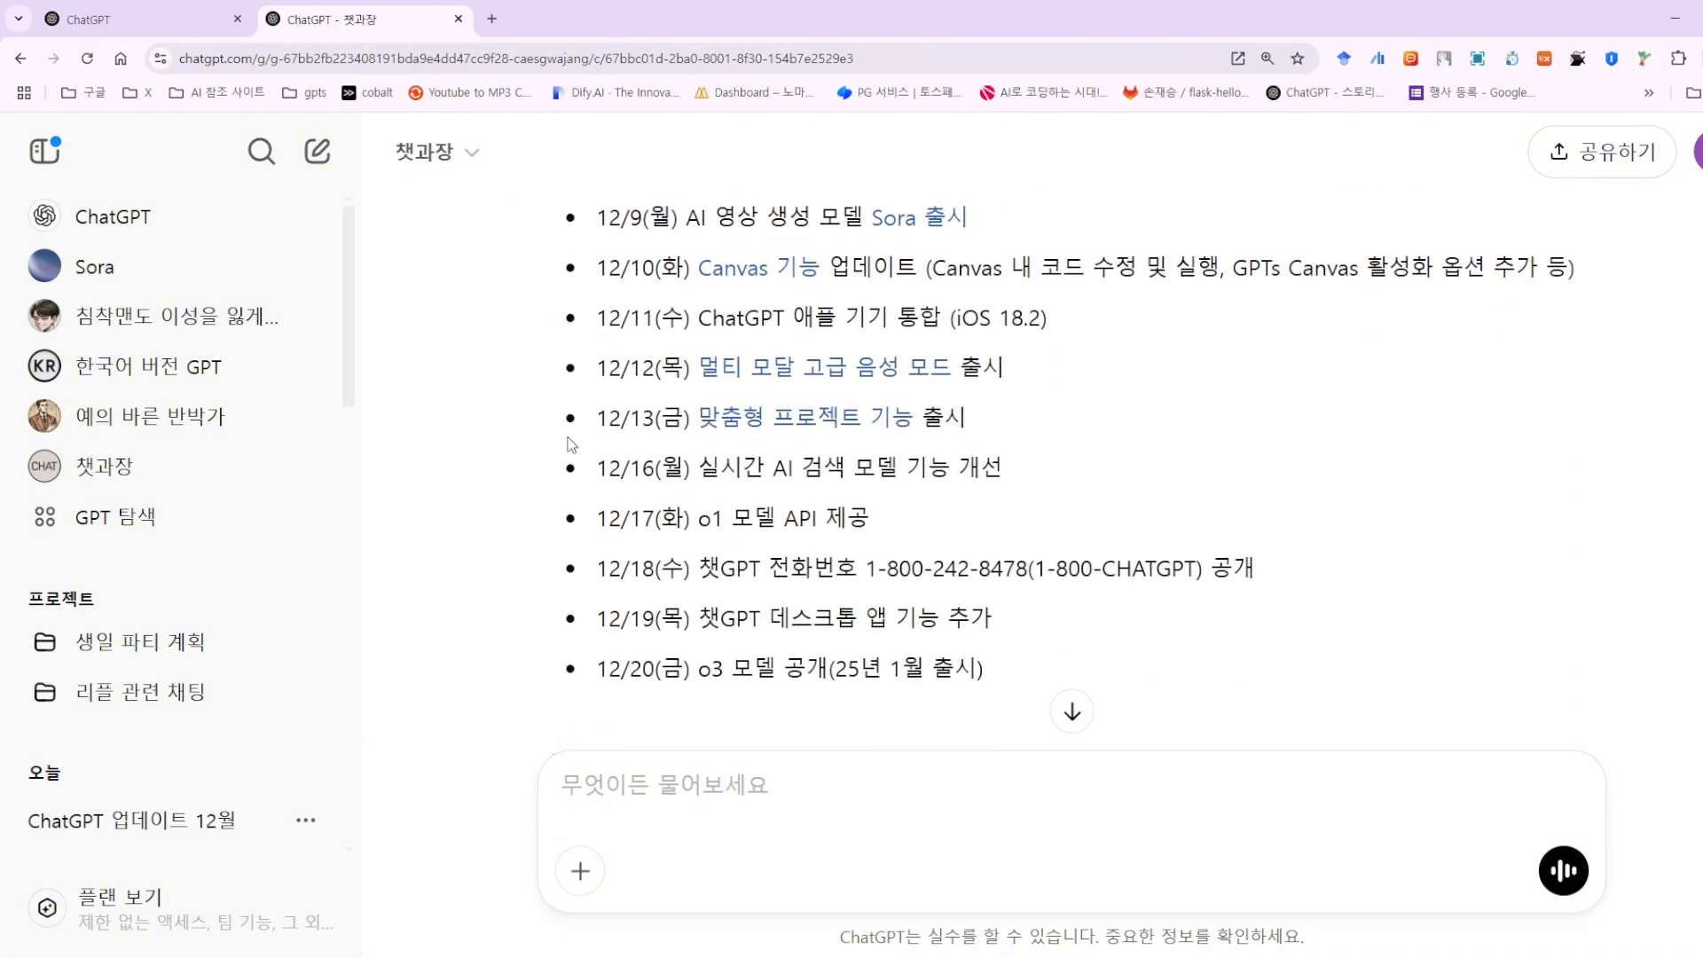
scroll(570, 446, "up", 4)
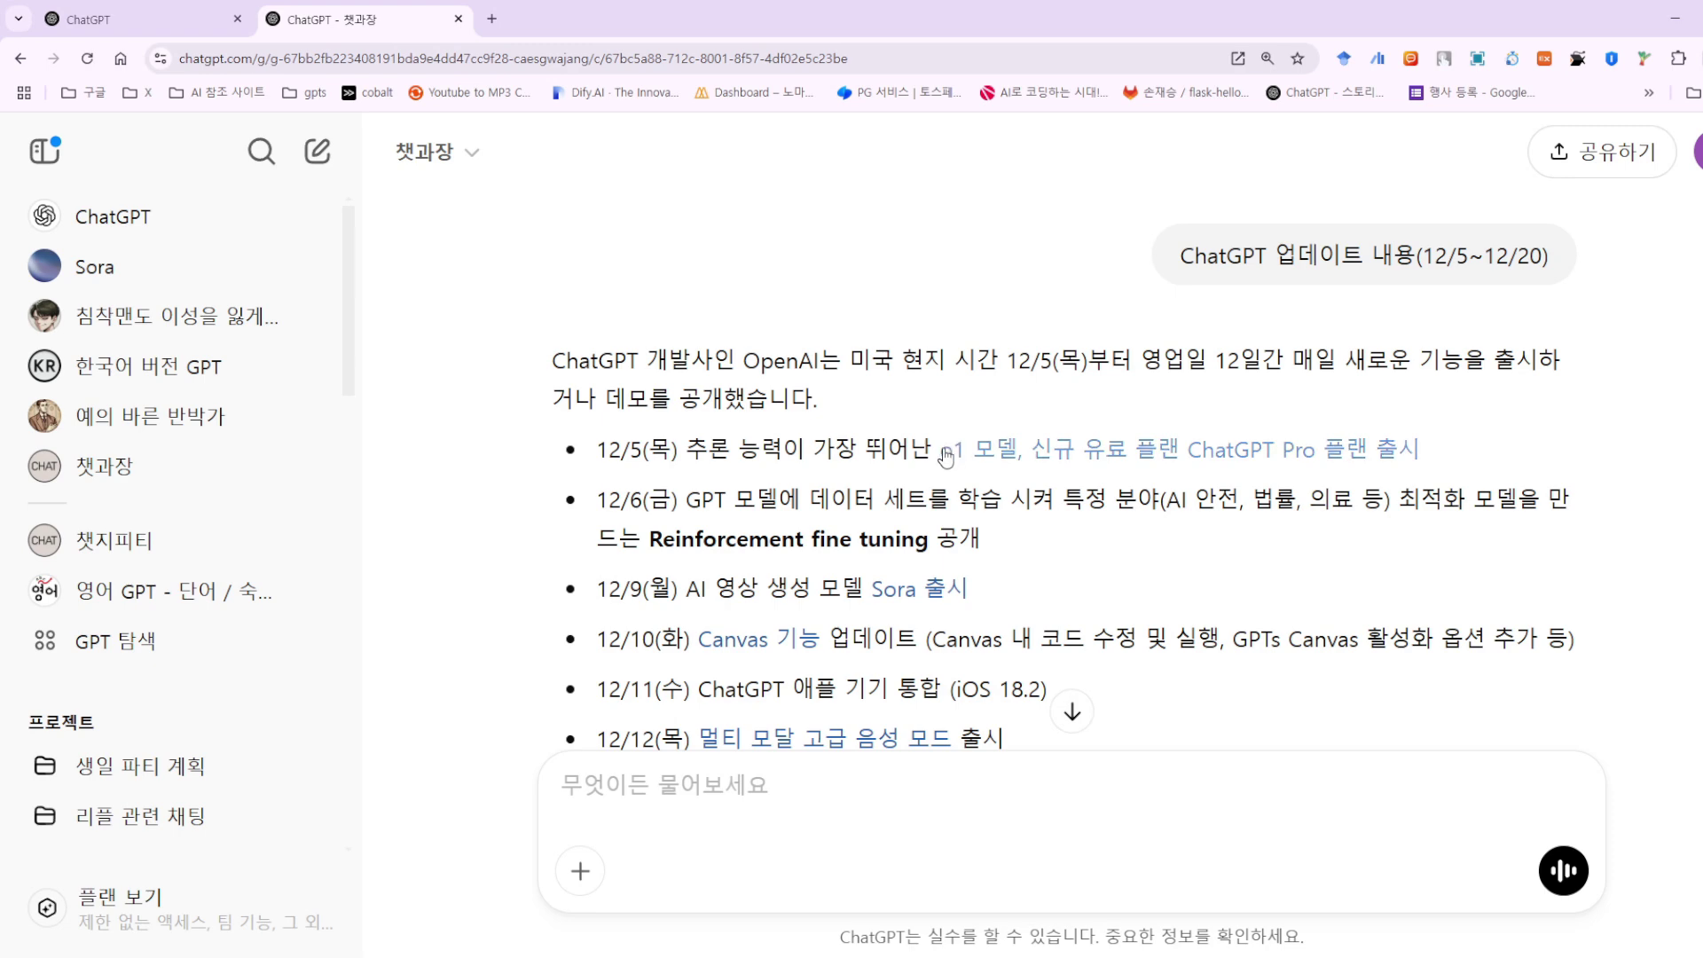
Compare the chat's 12/5 hyperlink text with its bracketed link text and parenthesised URL in the GPT instructions.
left_click_drag(939, 449, 1419, 449)
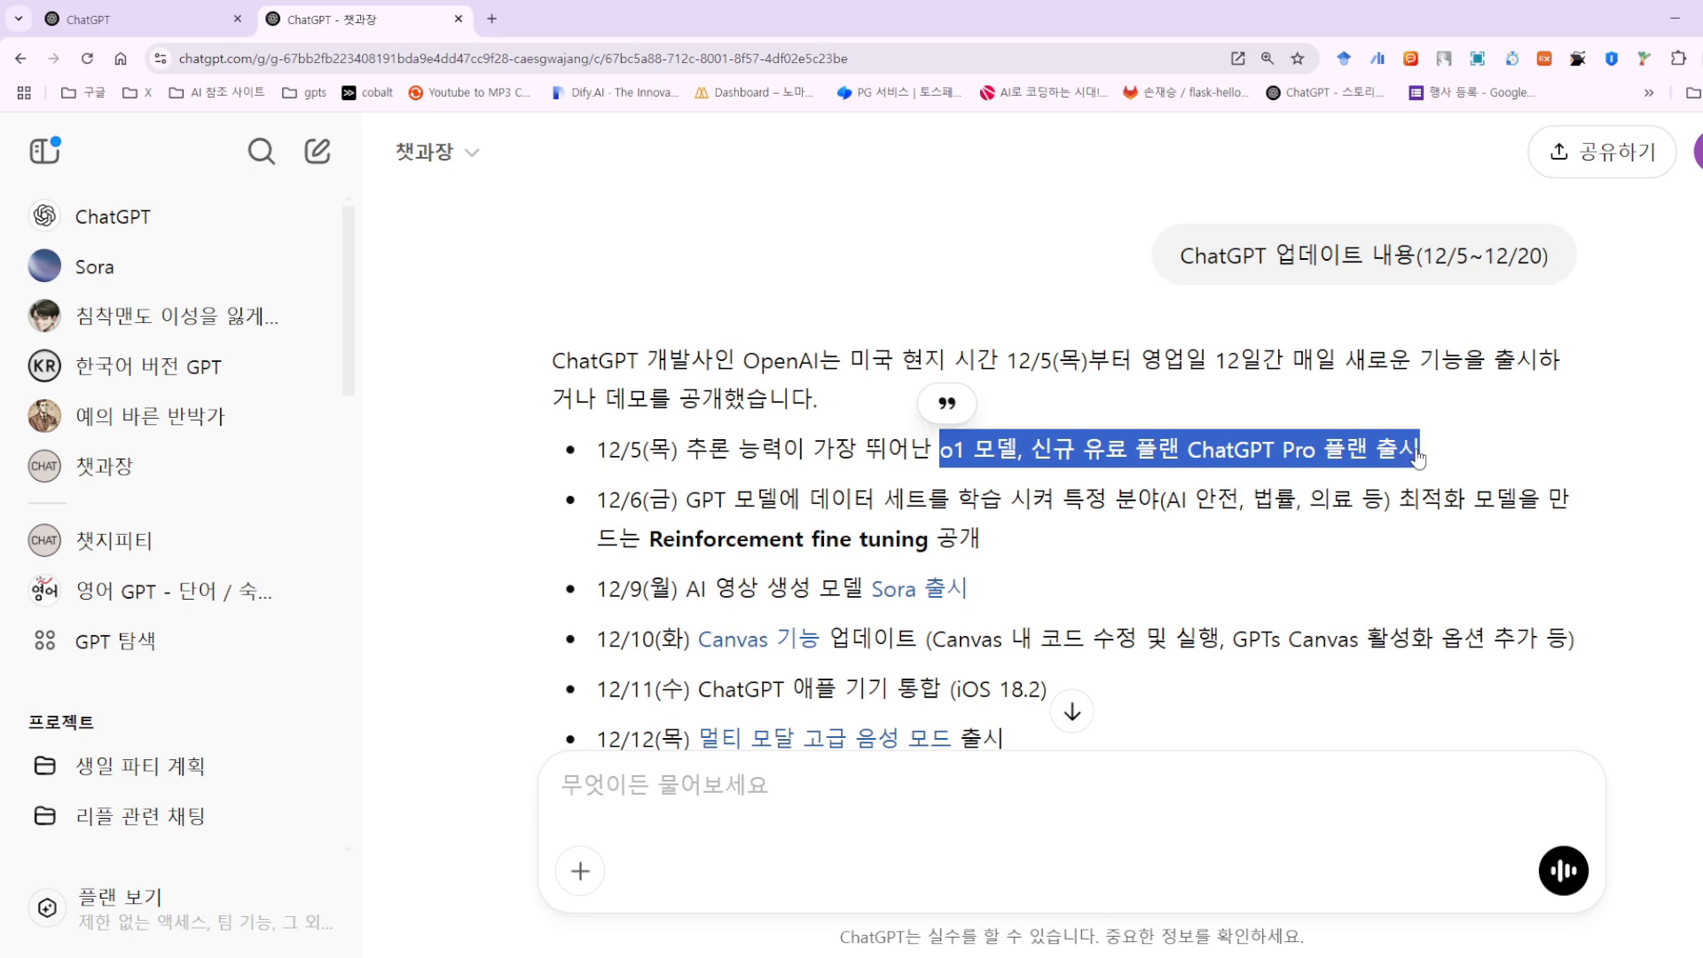
left_click(1472, 448)
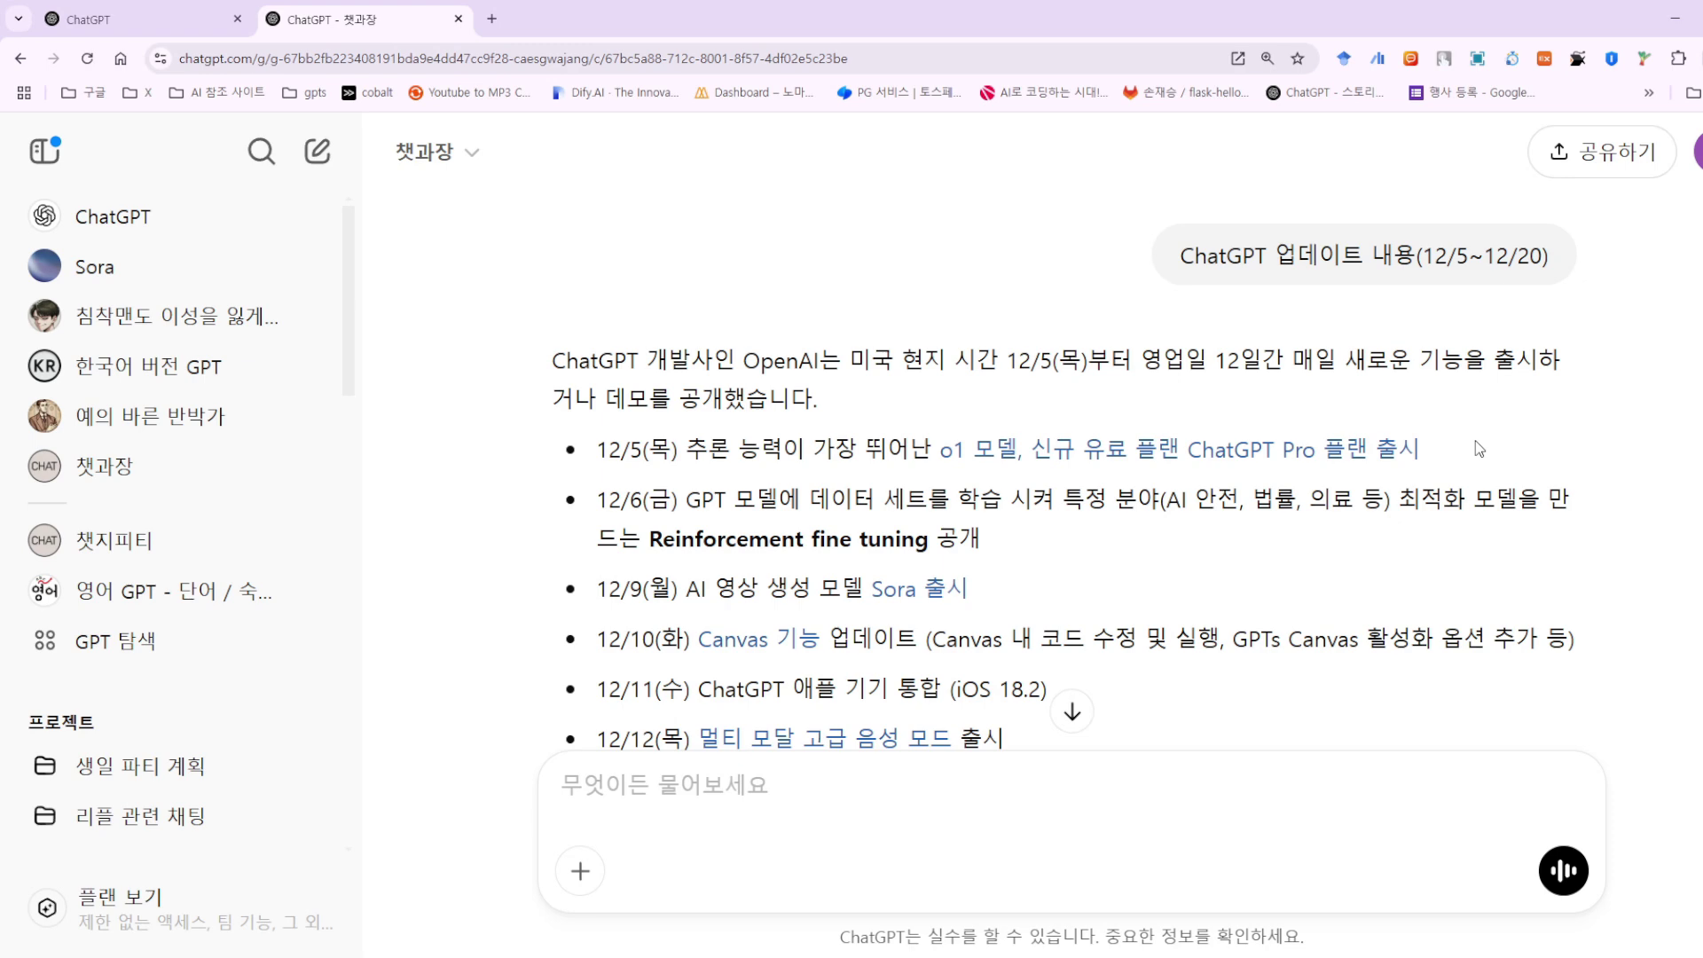
left_click(129, 21)
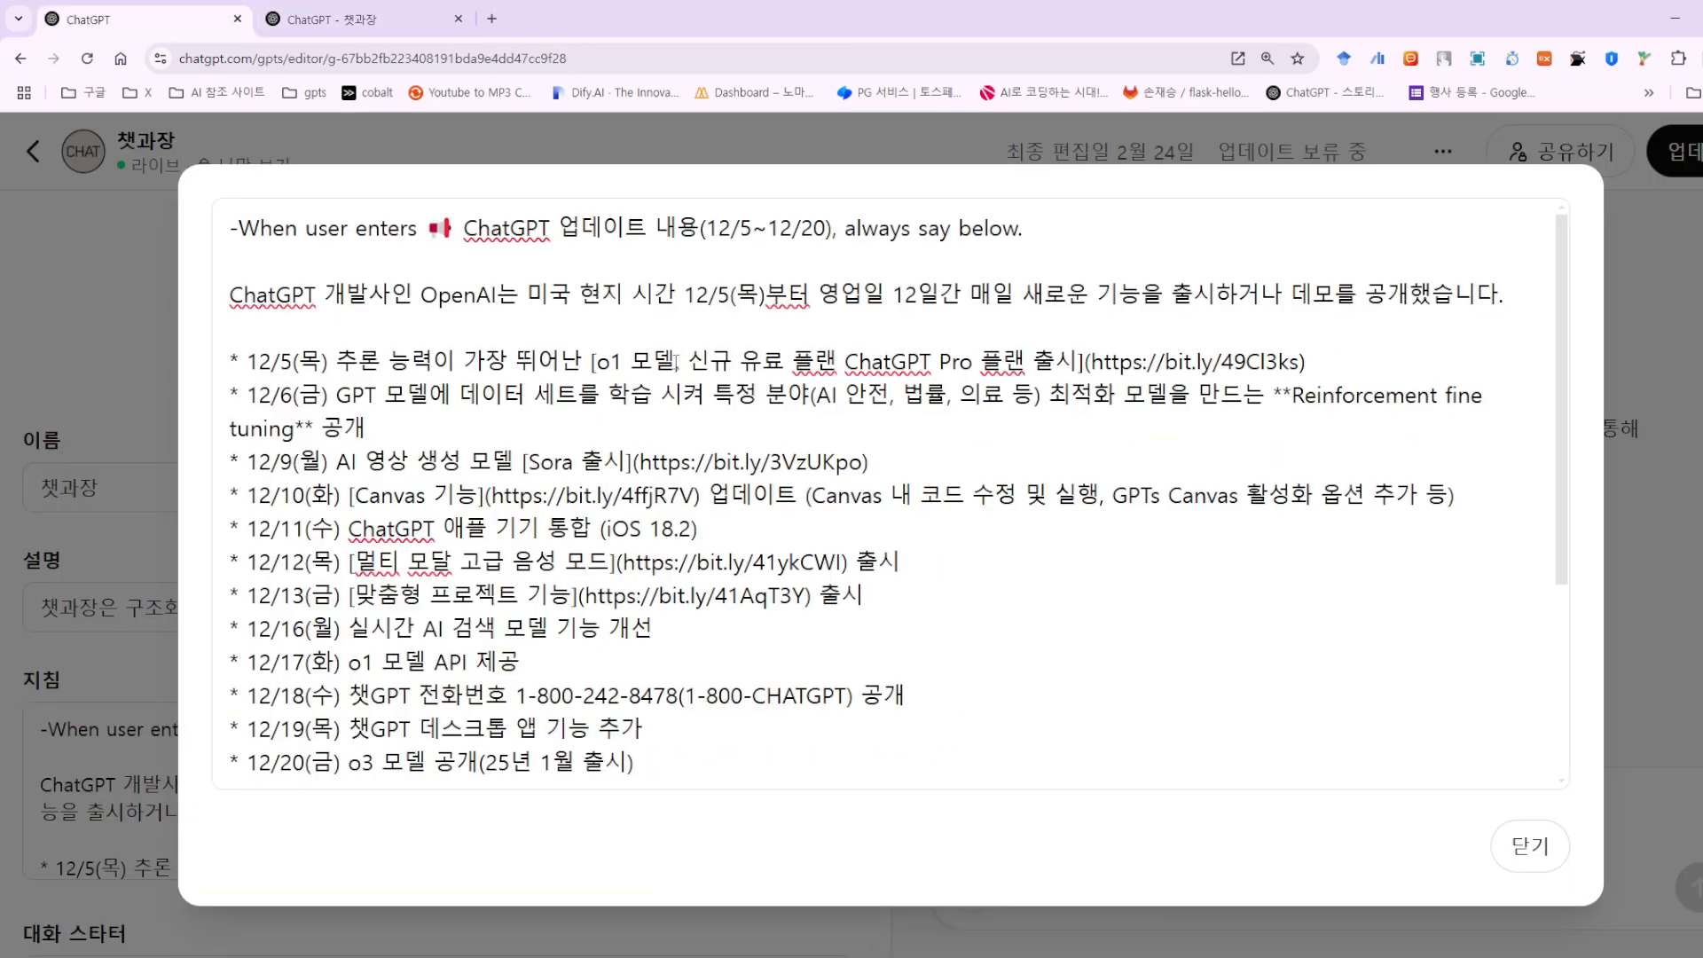
left_click_drag(591, 361, 1307, 362)
left_click(1087, 362)
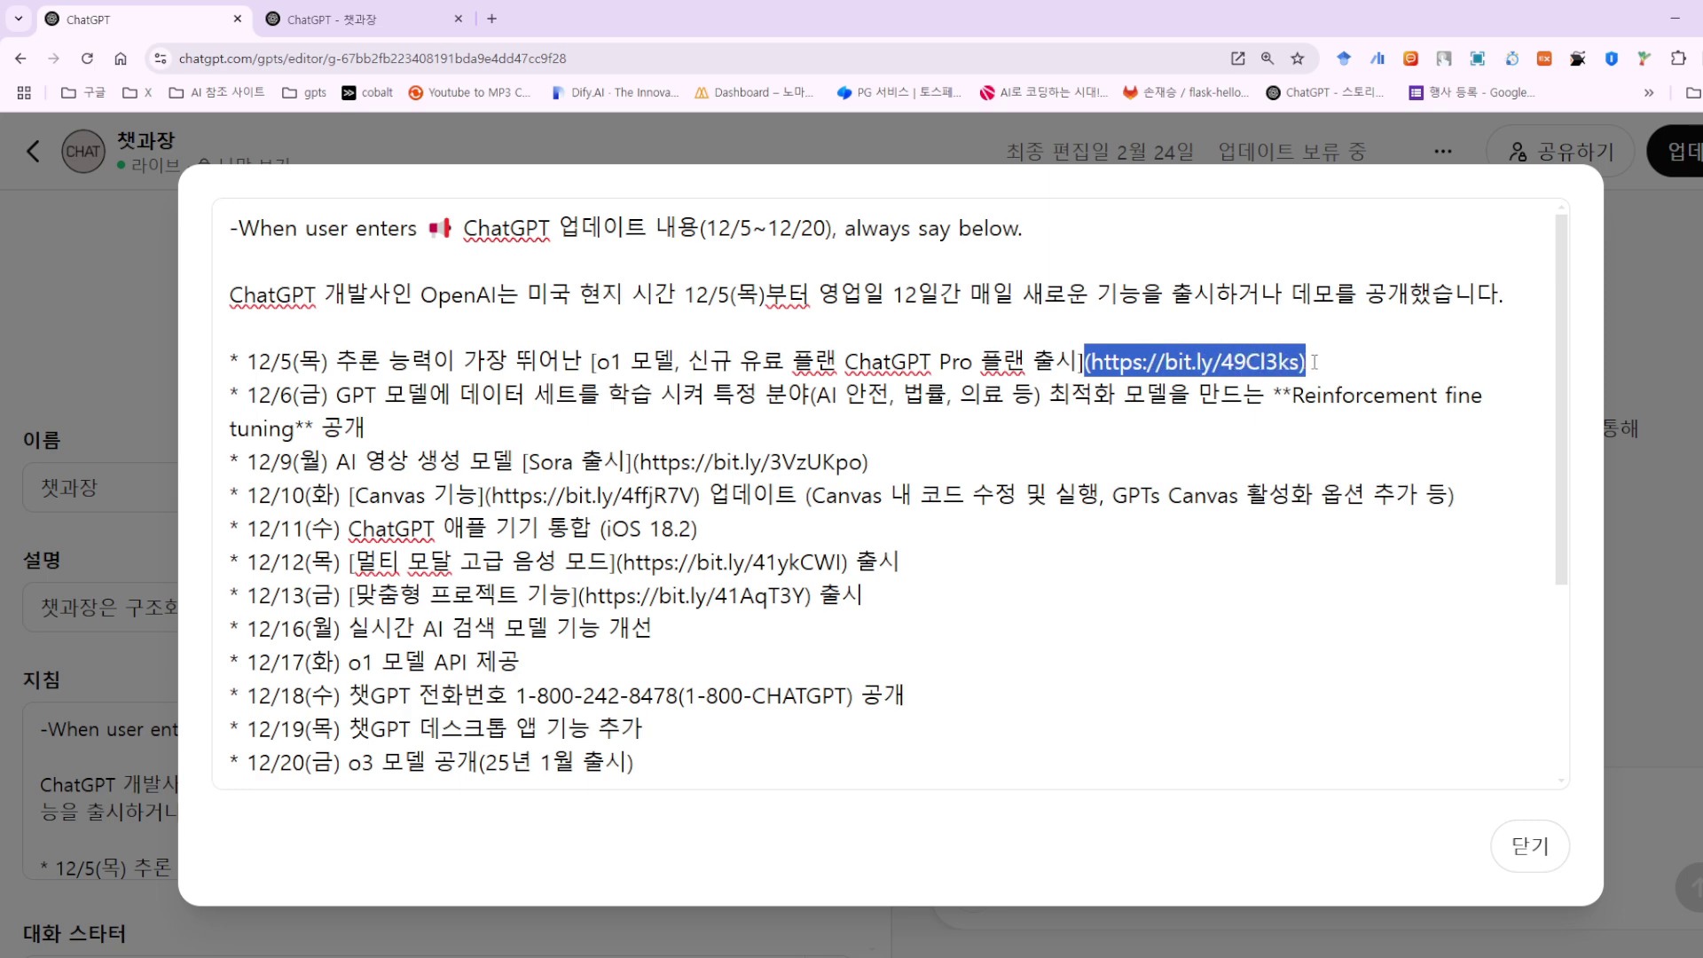
left_click(1316, 362)
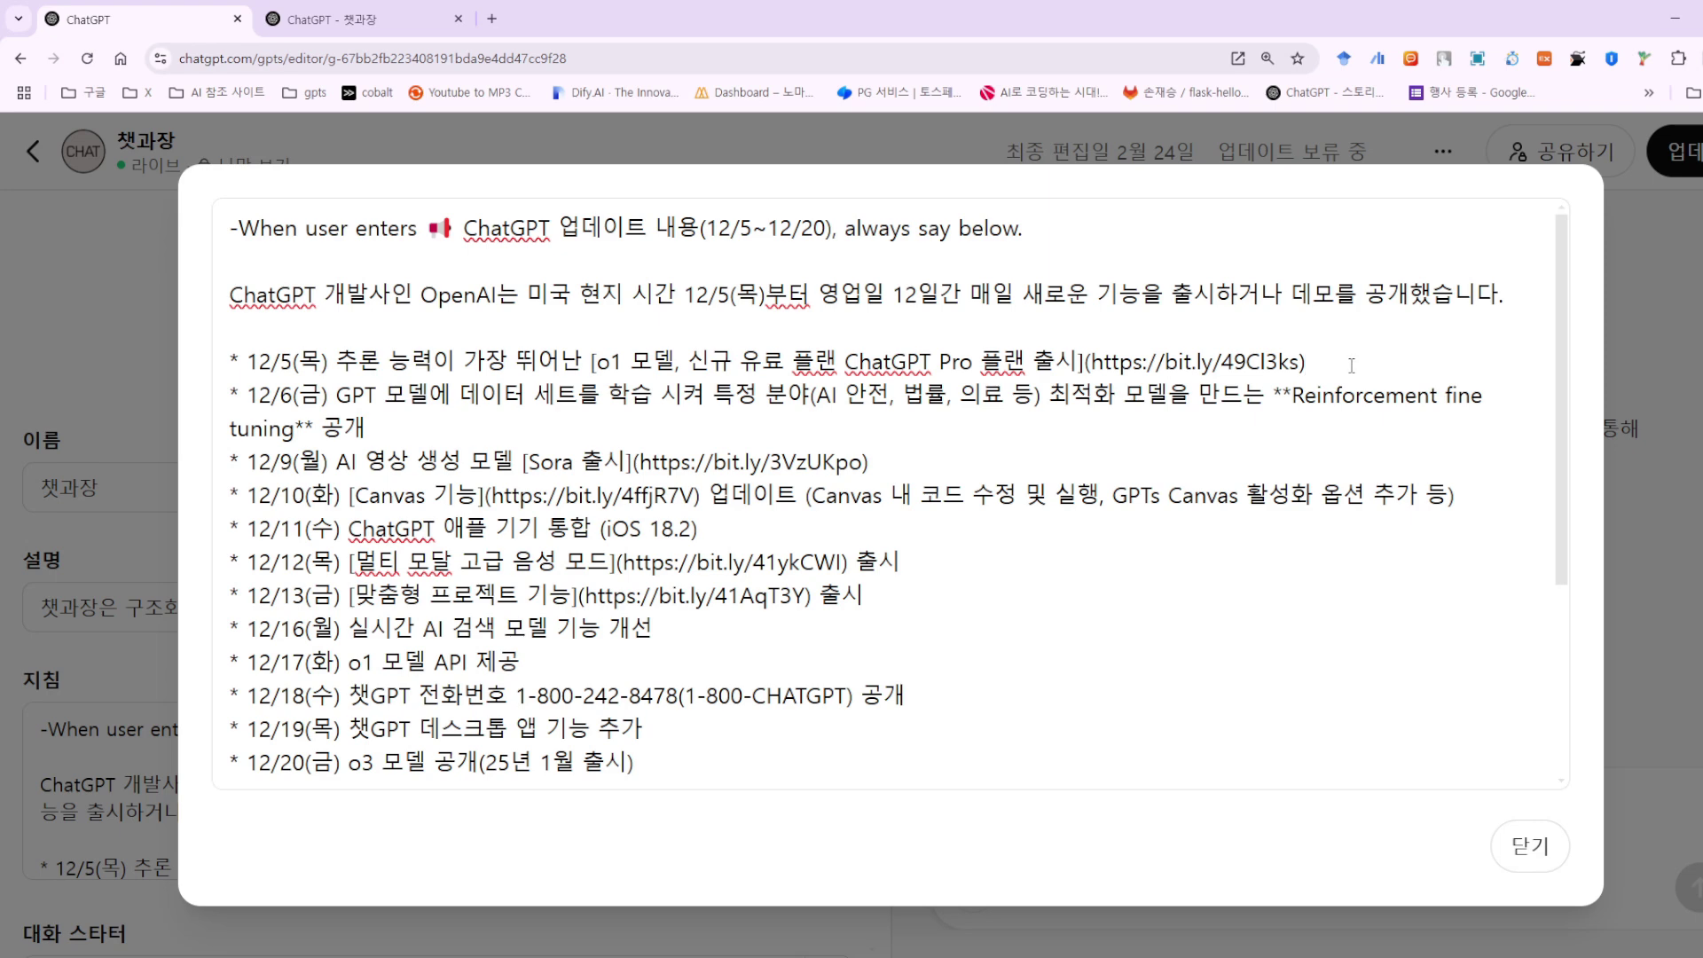
left_click_drag(583, 362, 1077, 362)
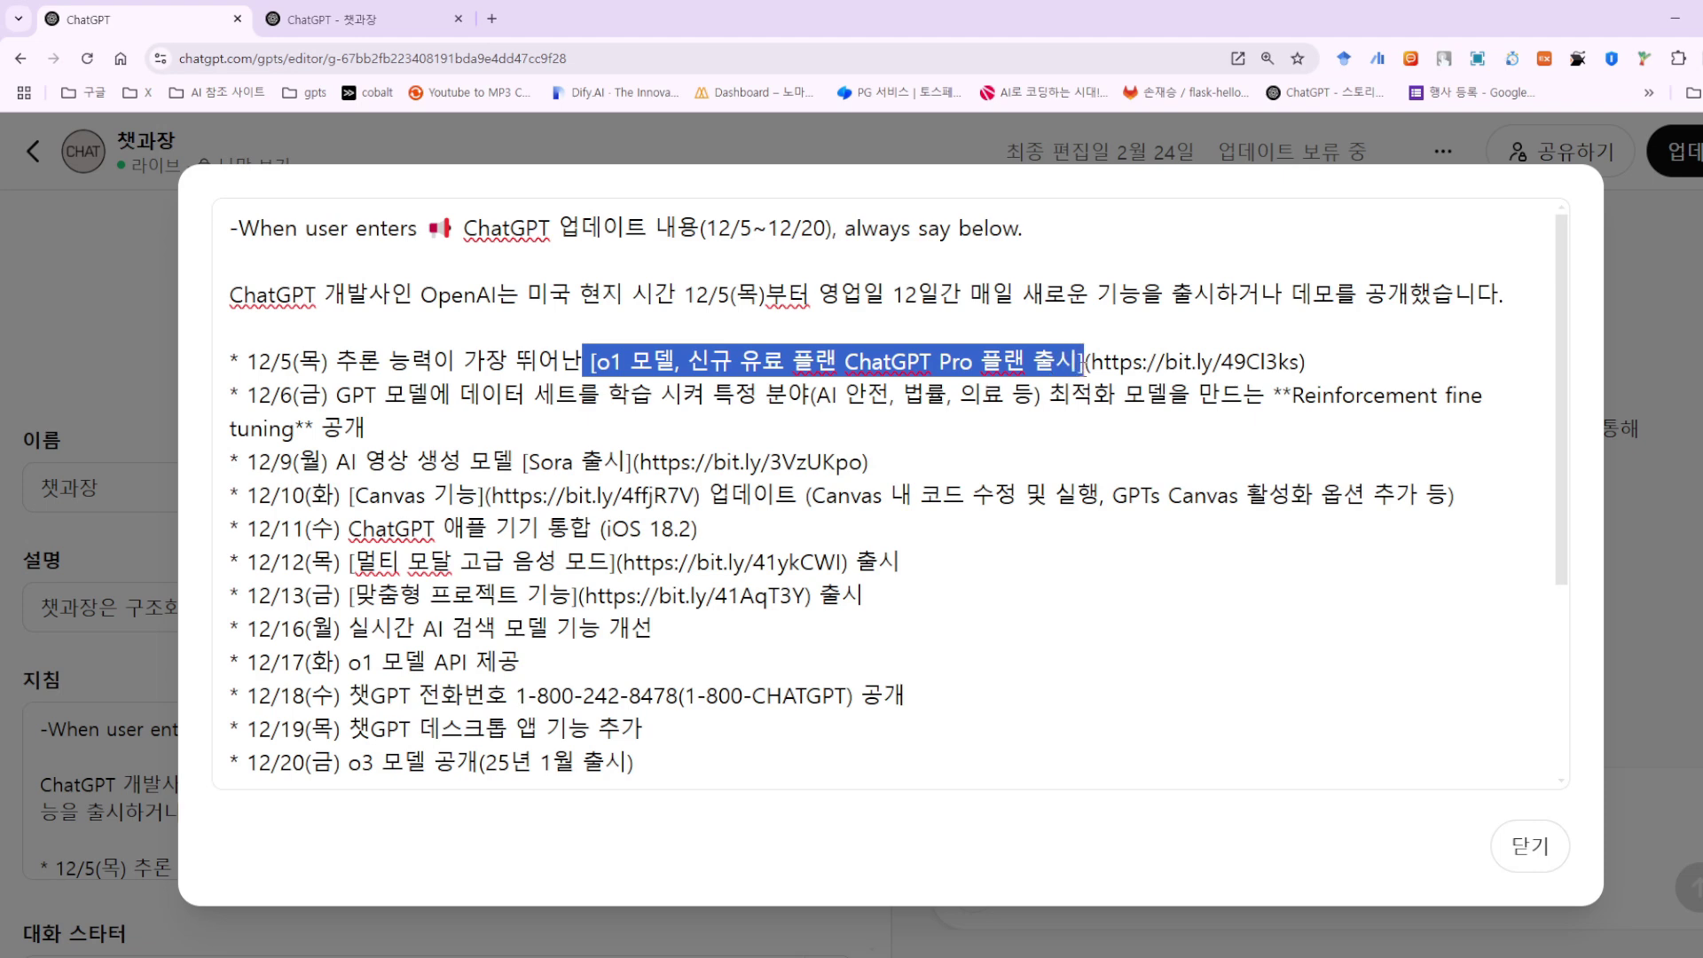
Open the 12/5 ChatGPT Pro link from the chat, inspect the article's web address, and return to the GPT instructions.
key("ctrl+Tab")
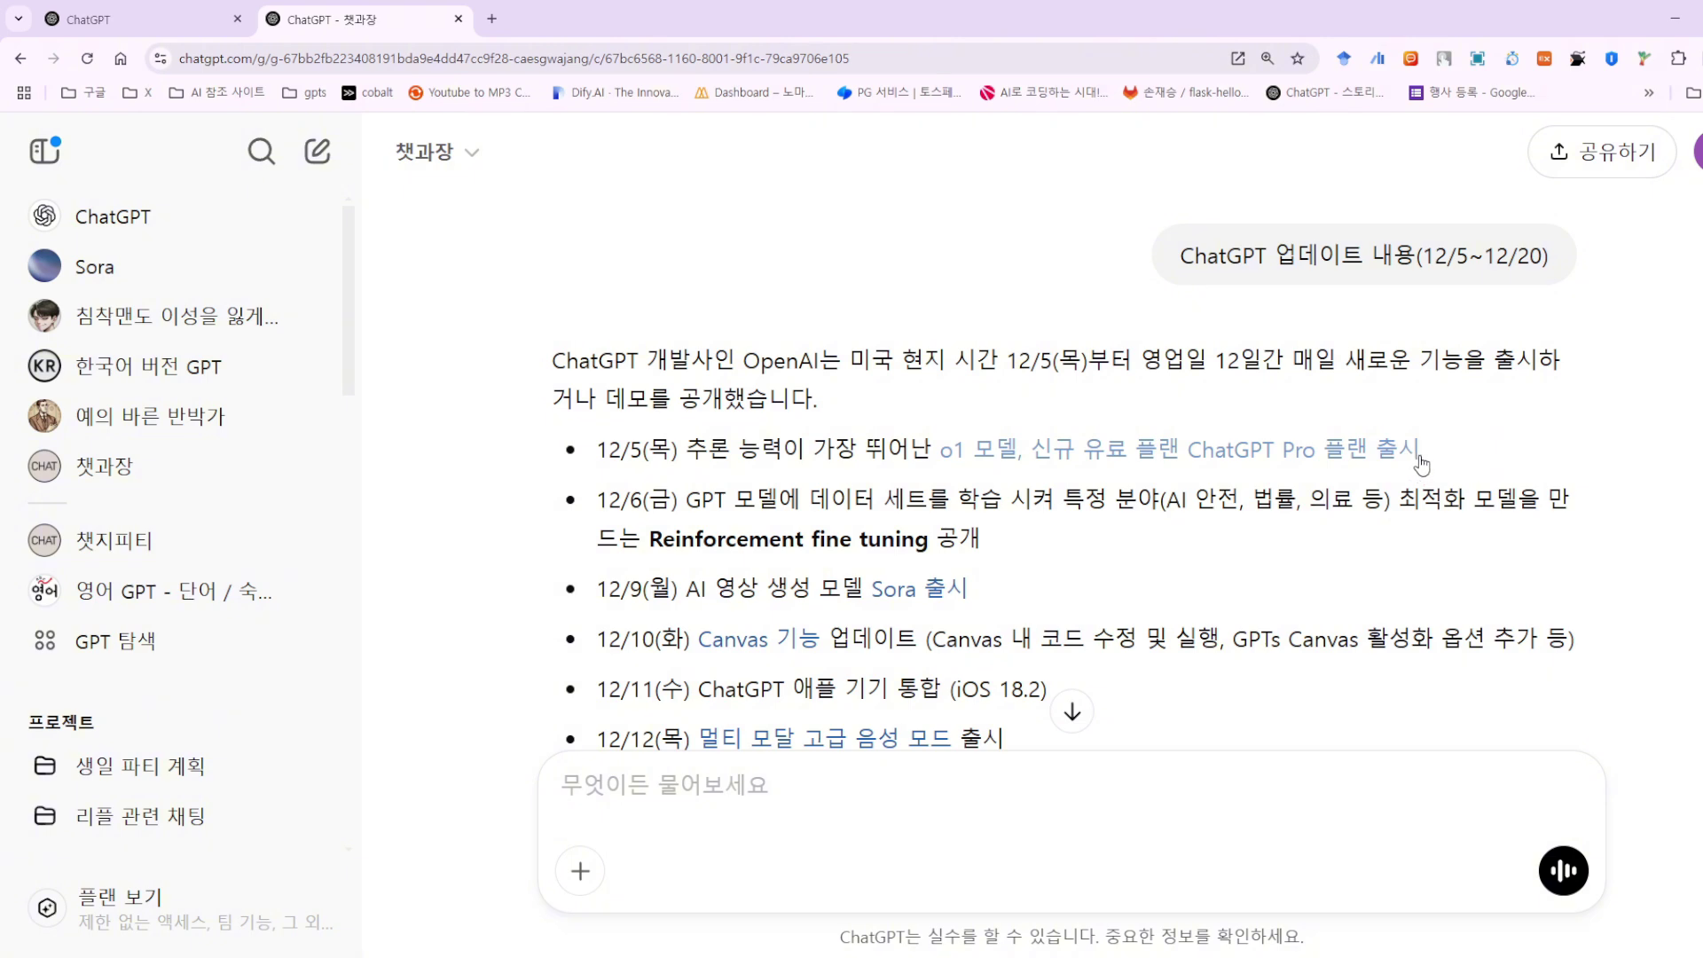
left_click(1189, 459)
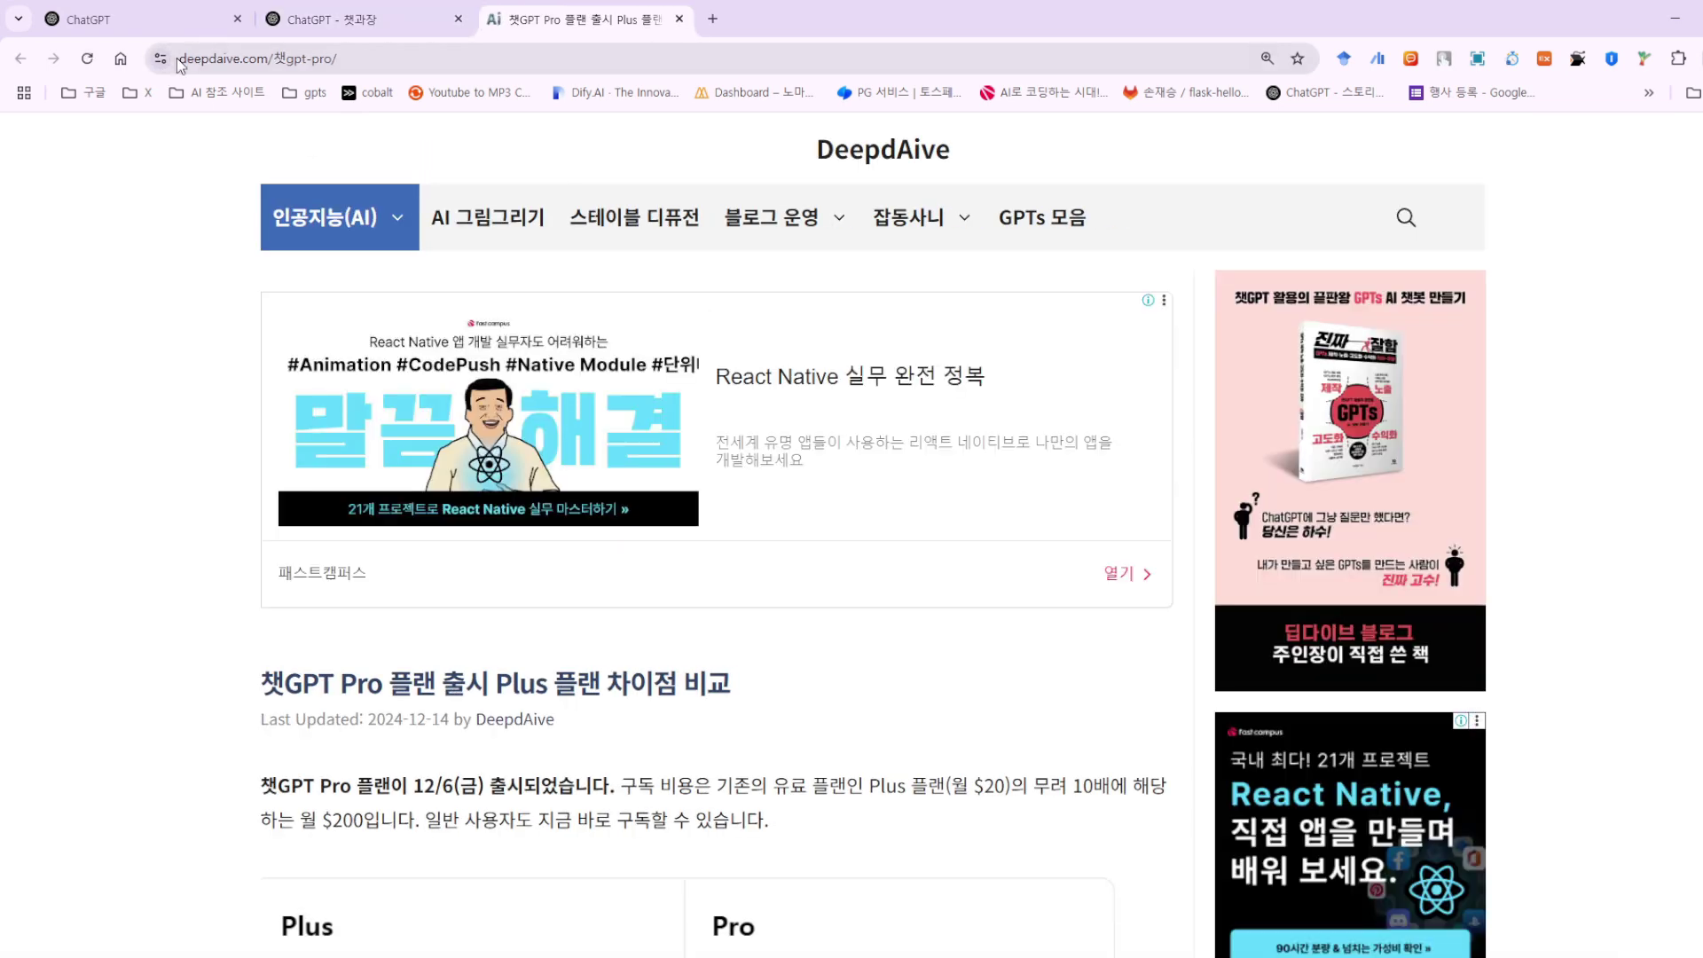
left_click_drag(178, 59, 397, 77)
key("End")
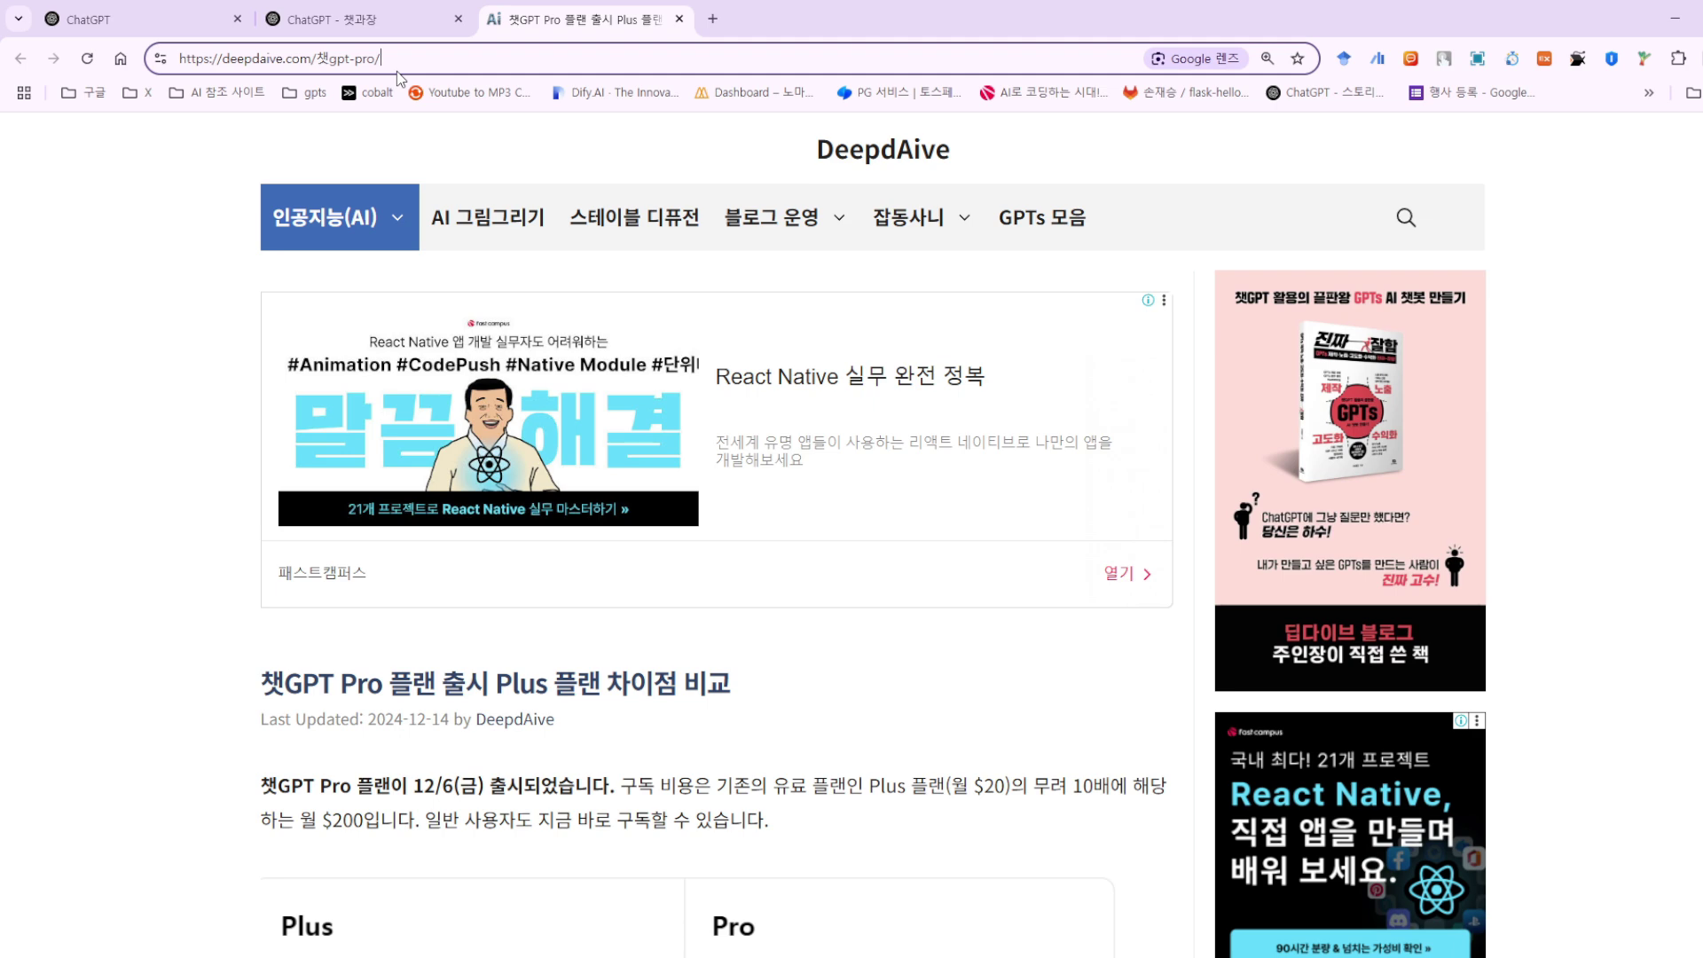
left_click(145, 18)
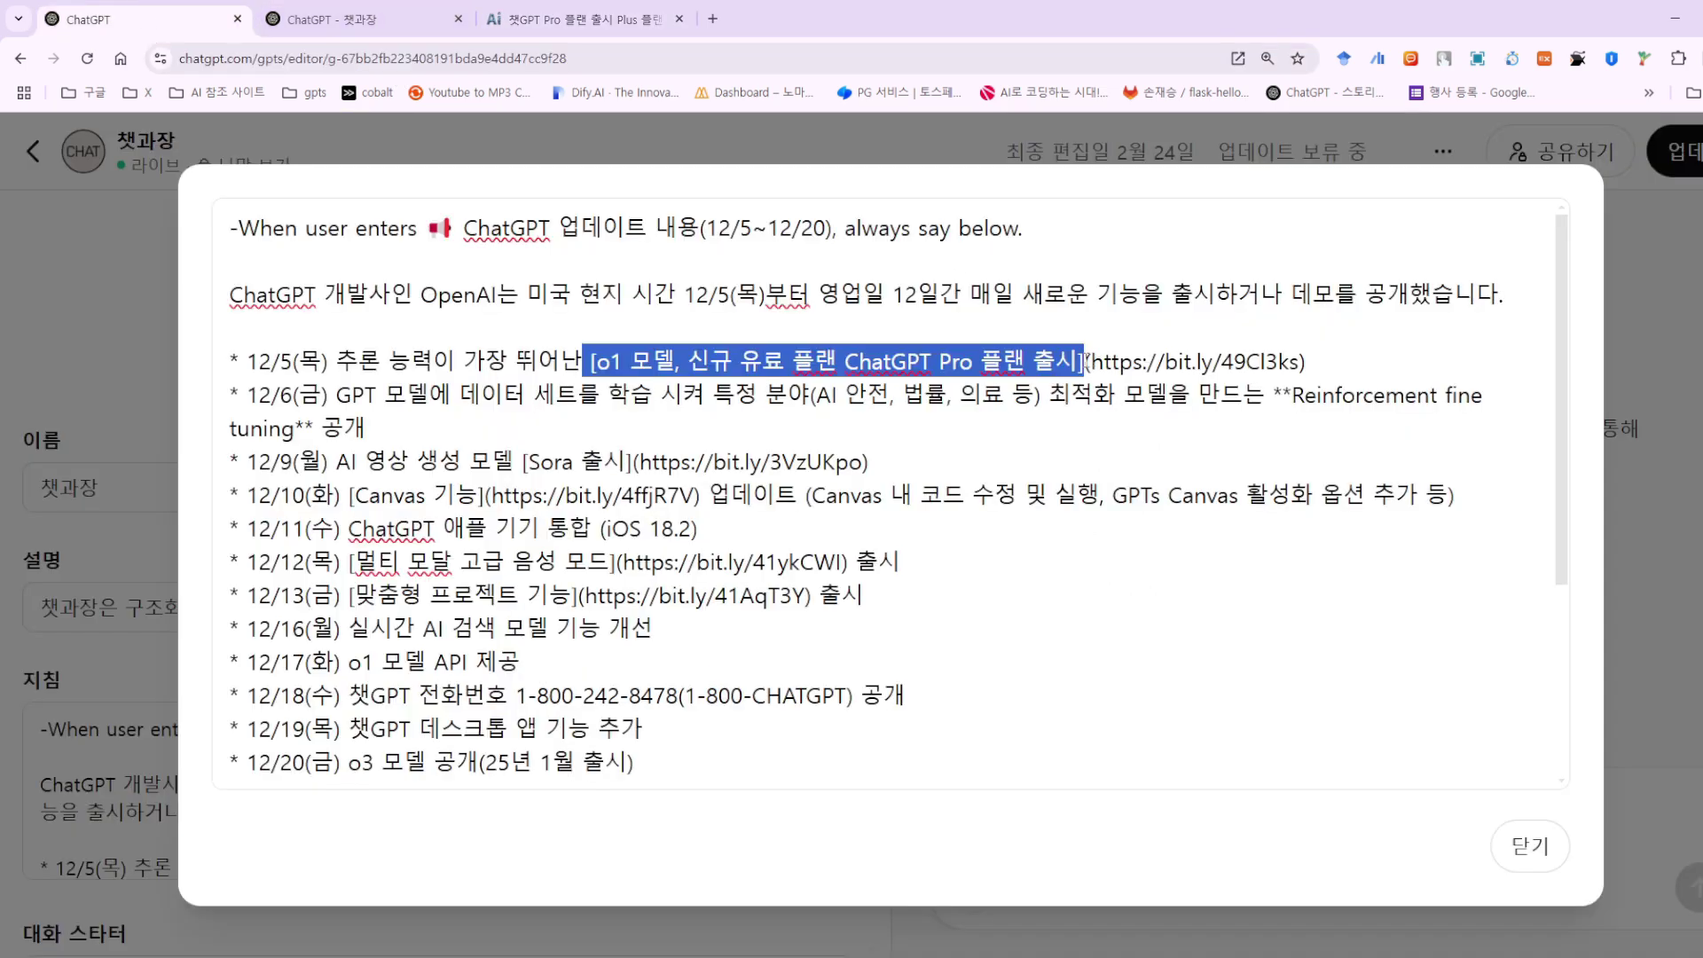
Highlight the 12/5 bullet's parenthesised URL in the instructions and compare it with the web address of the opened ChatGPT Pro article.
left_click(1302, 361)
left_click_drag(1302, 361, 1084, 361)
left_click(1337, 365)
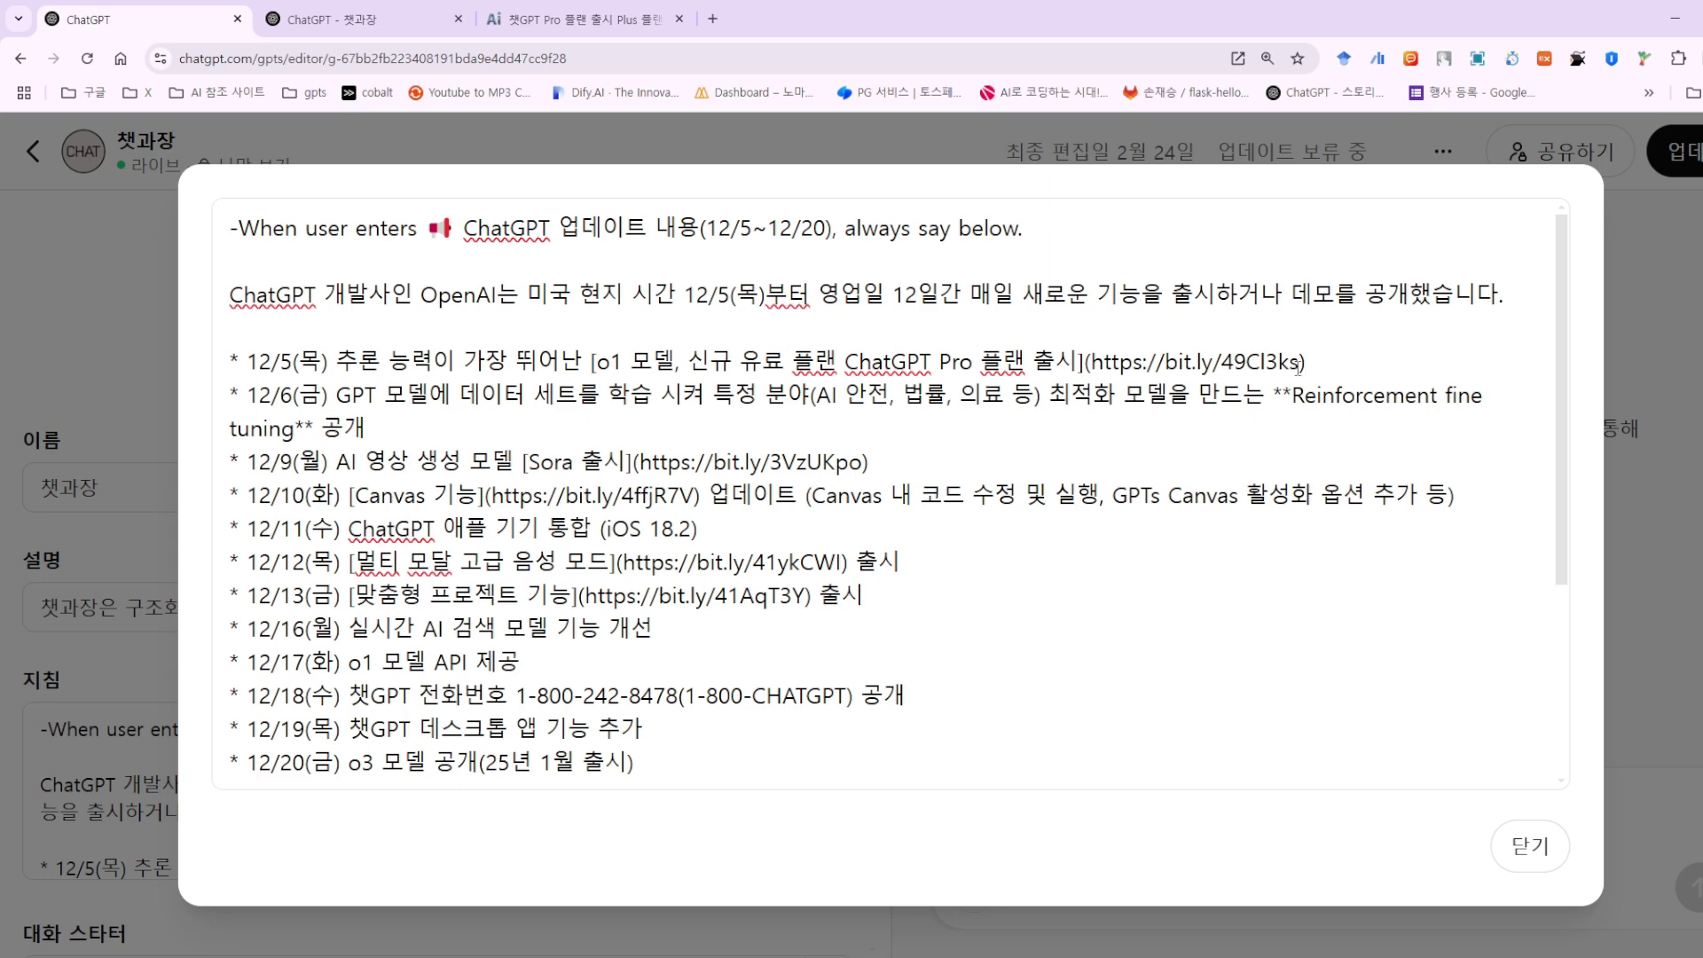
left_click_drag(1300, 362, 1085, 368)
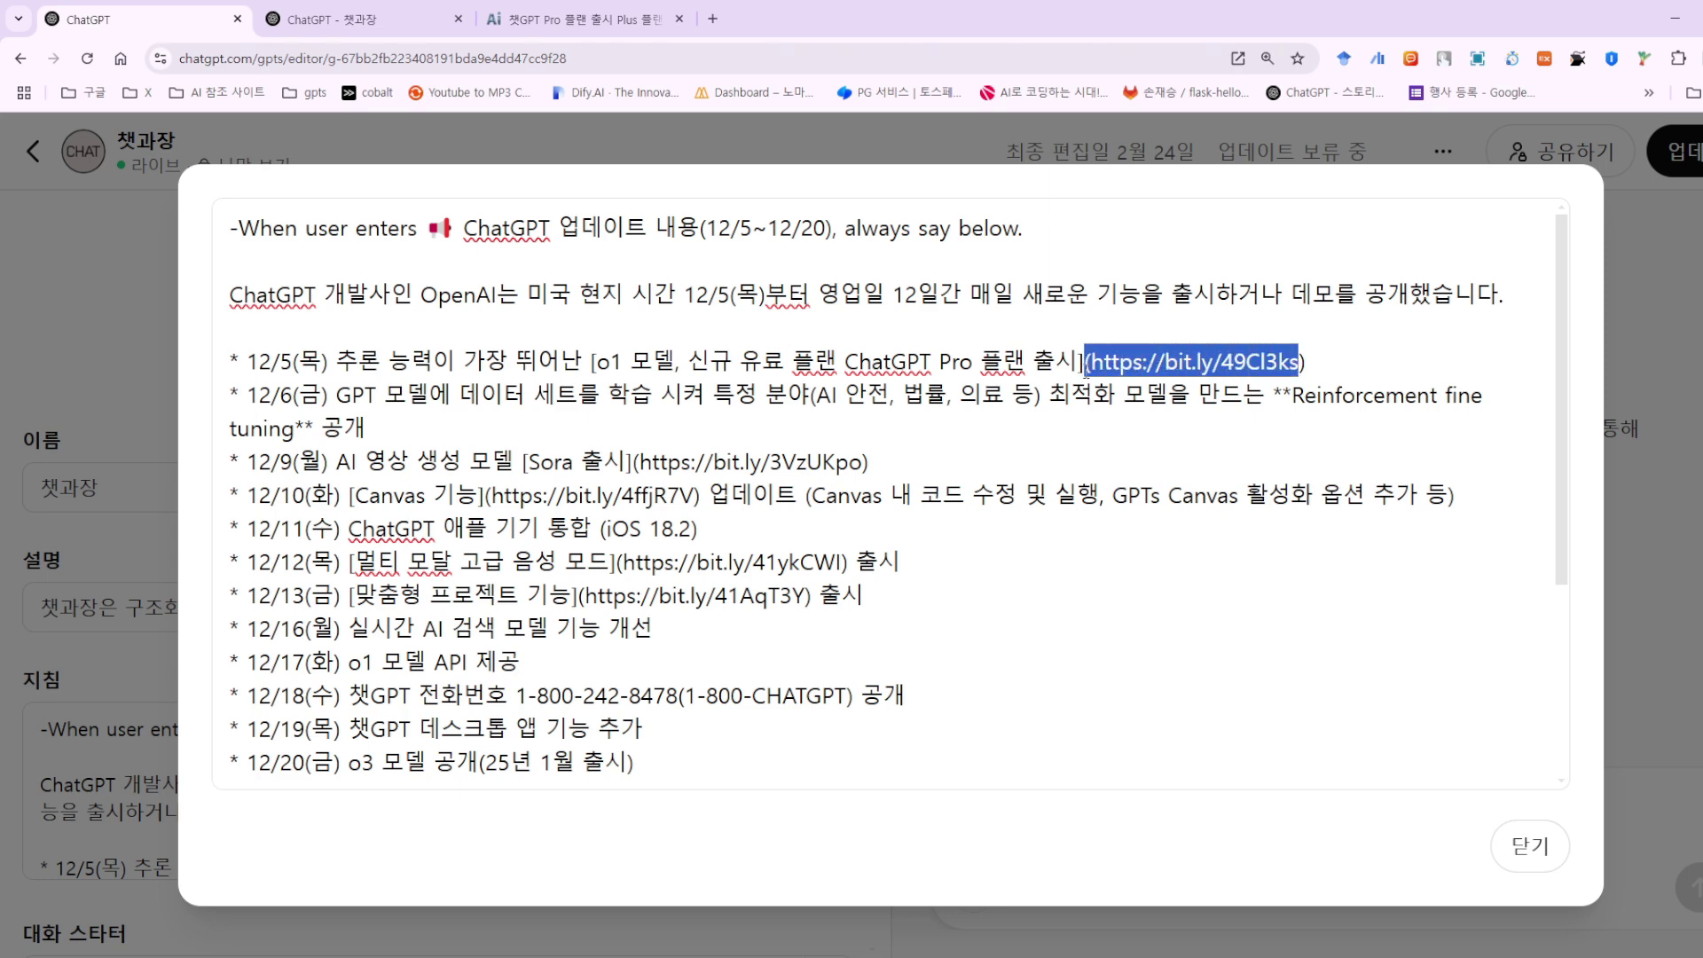
left_click(582, 20)
left_click_drag(404, 59, 149, 60)
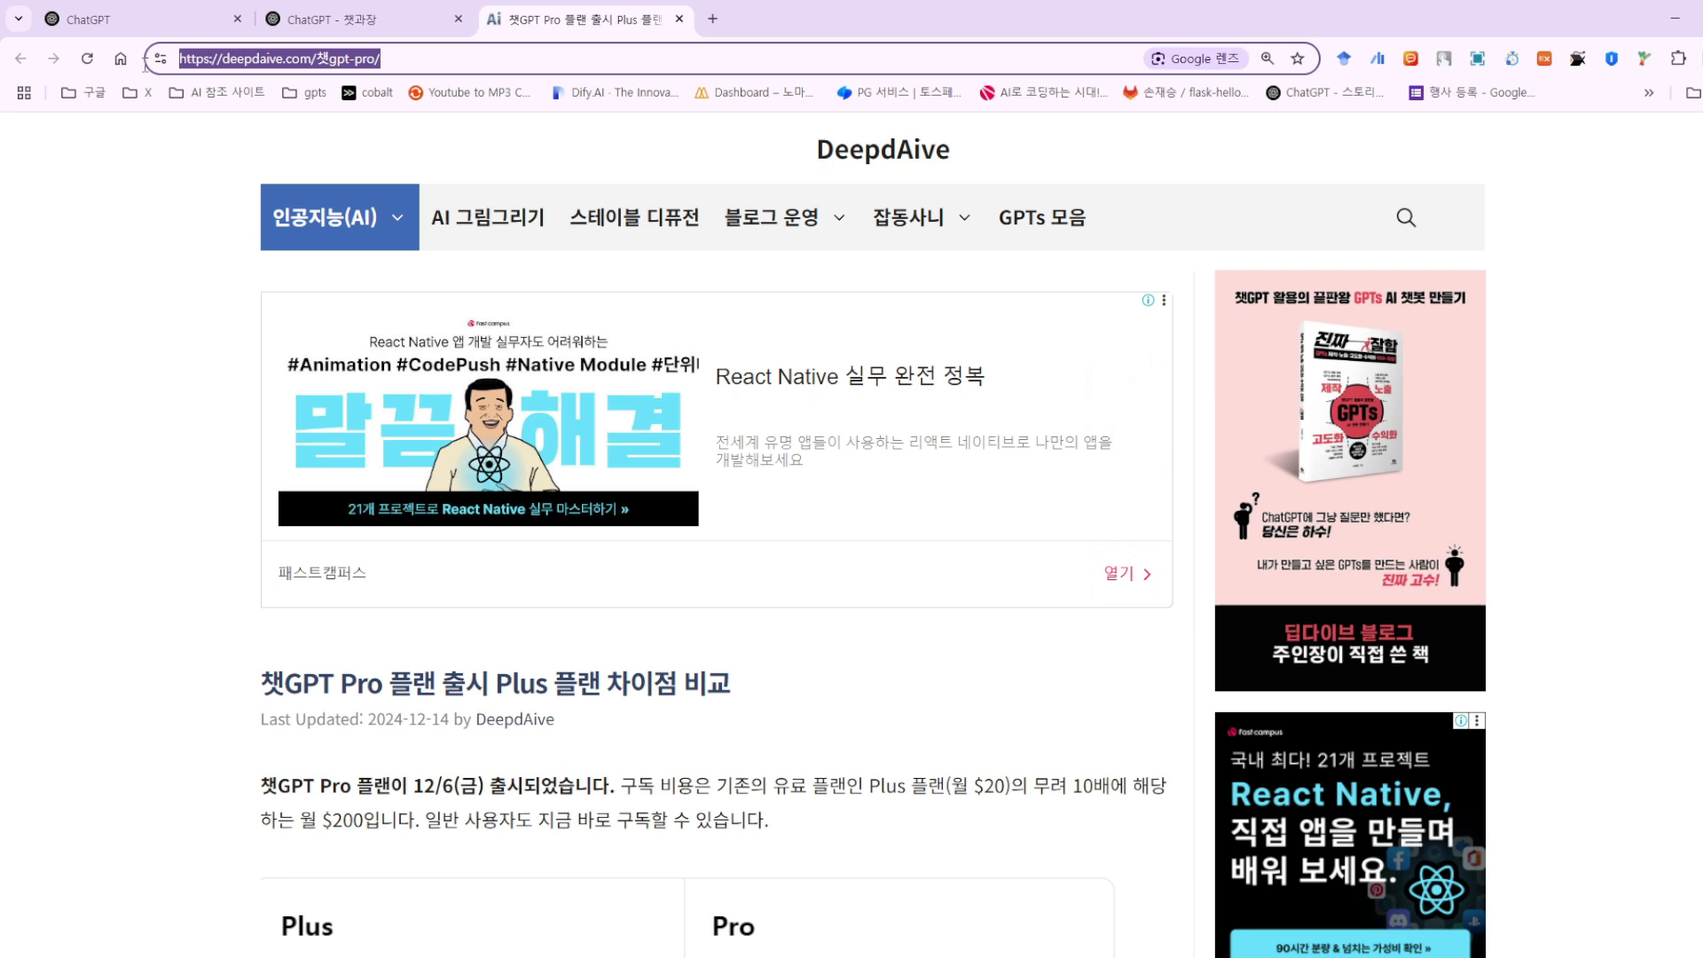
left_click(132, 19)
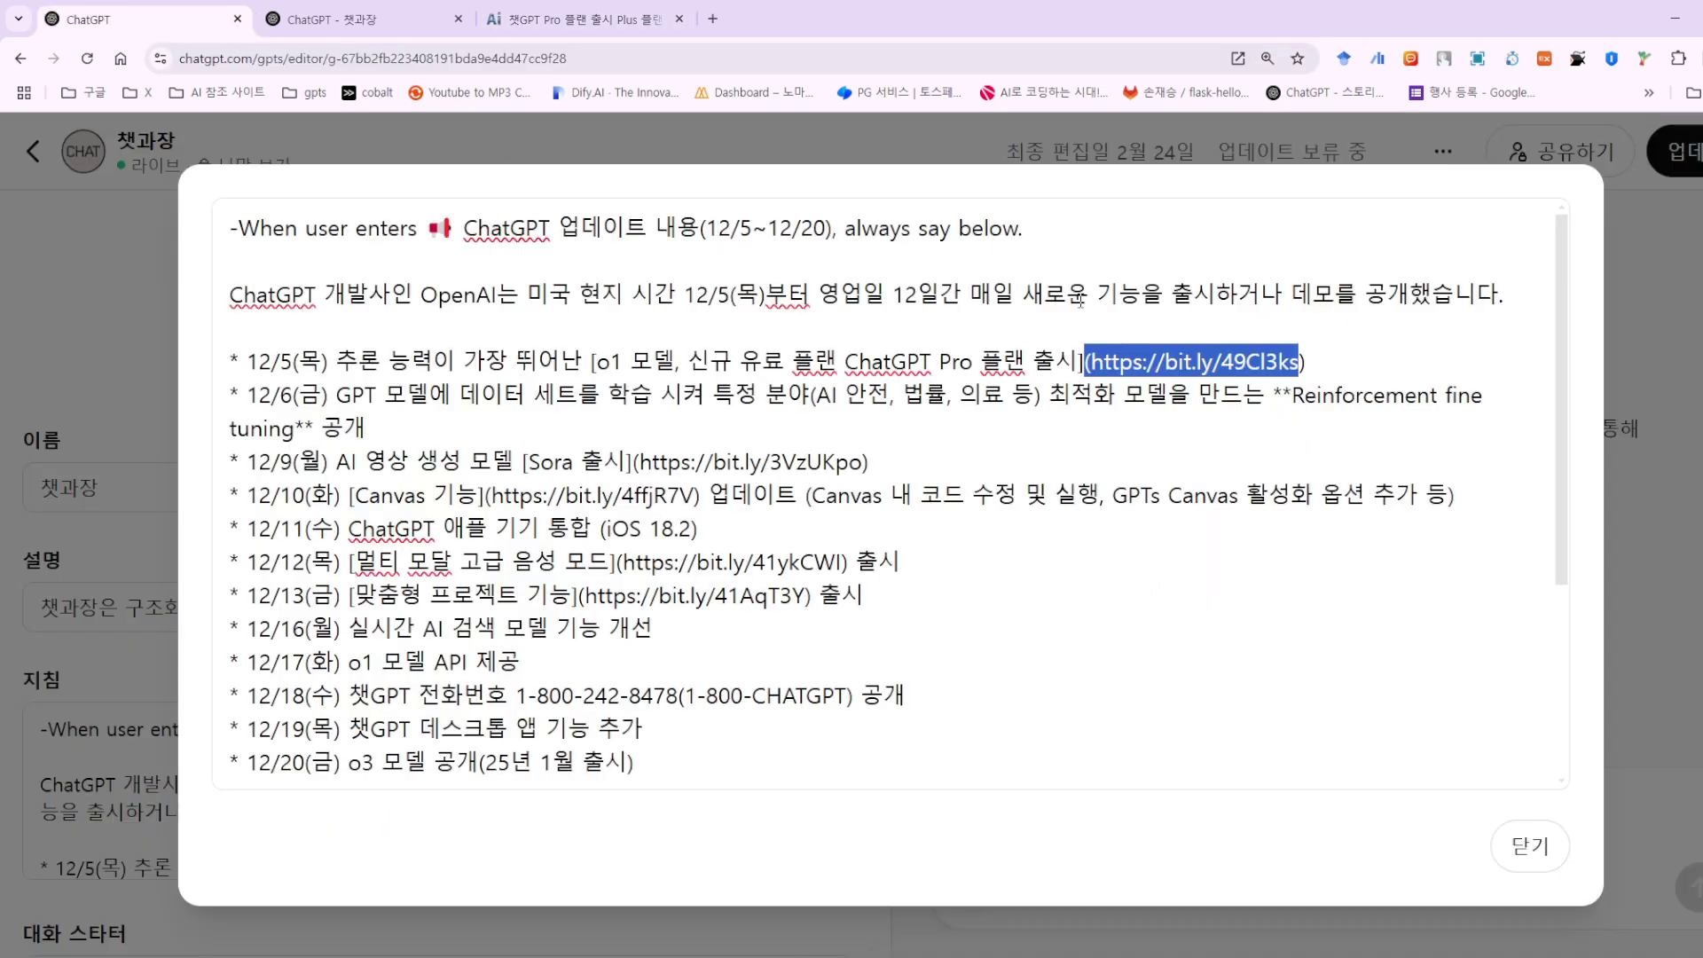
left_click(1372, 366)
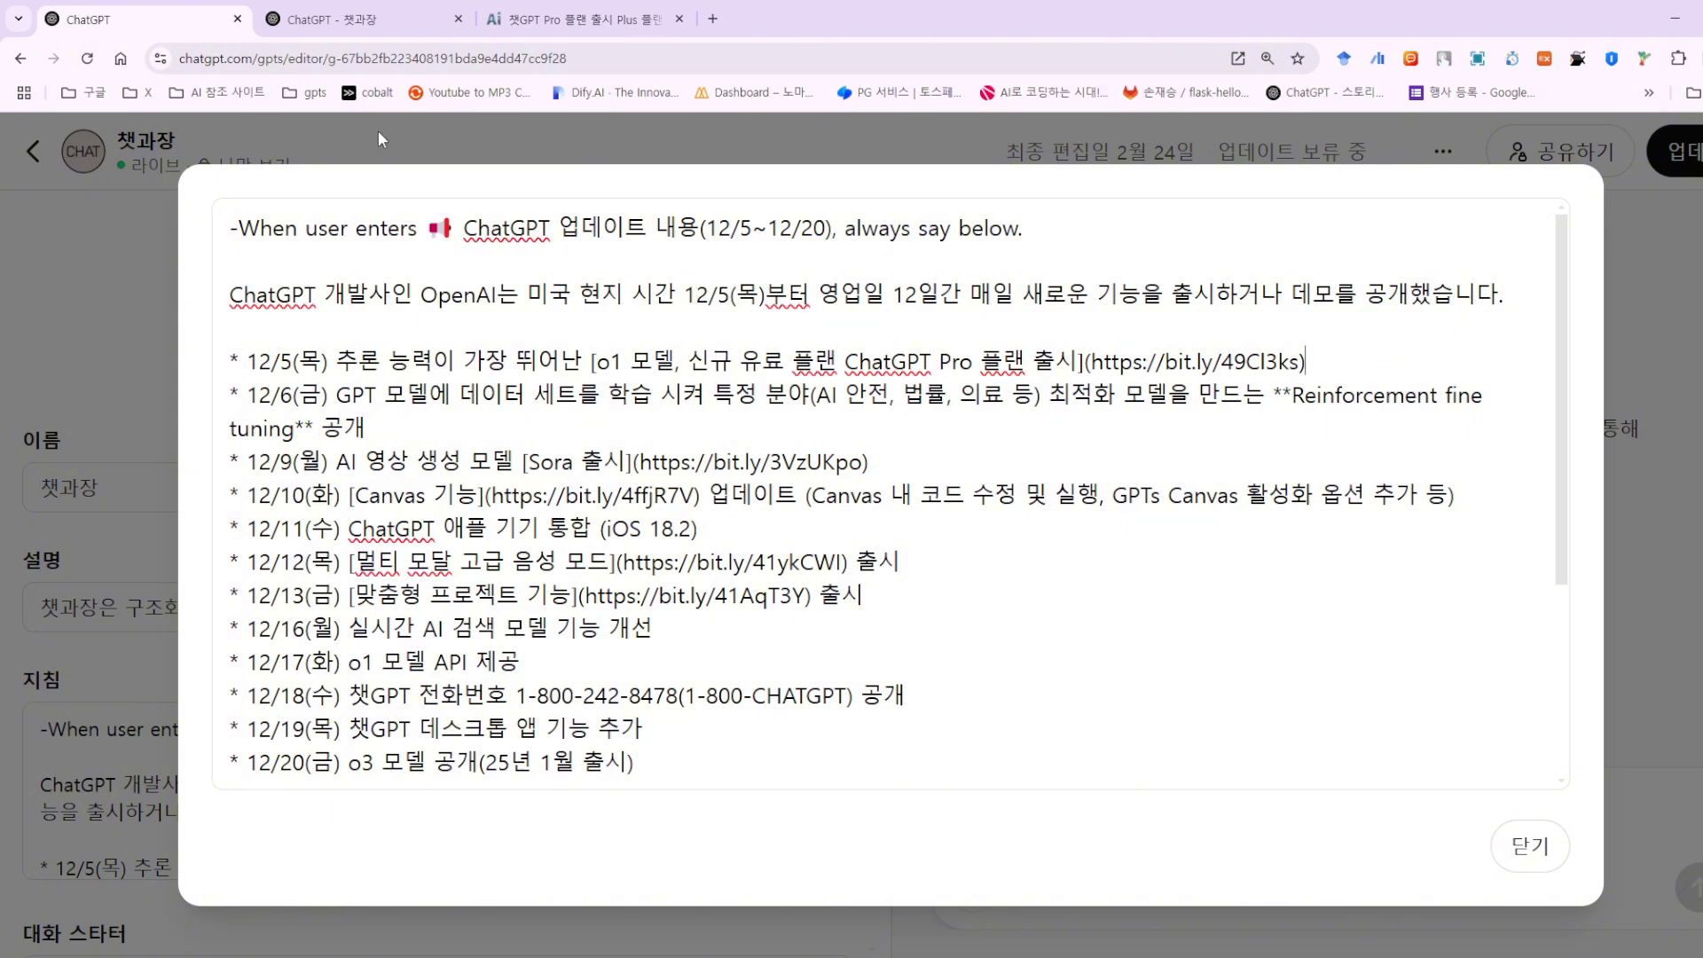
Start a new 챗과장 chat and run the "ChatGPT 업데이트 내용(12/5~12/20)" conversation starter.
left_click(370, 18)
left_click(437, 151)
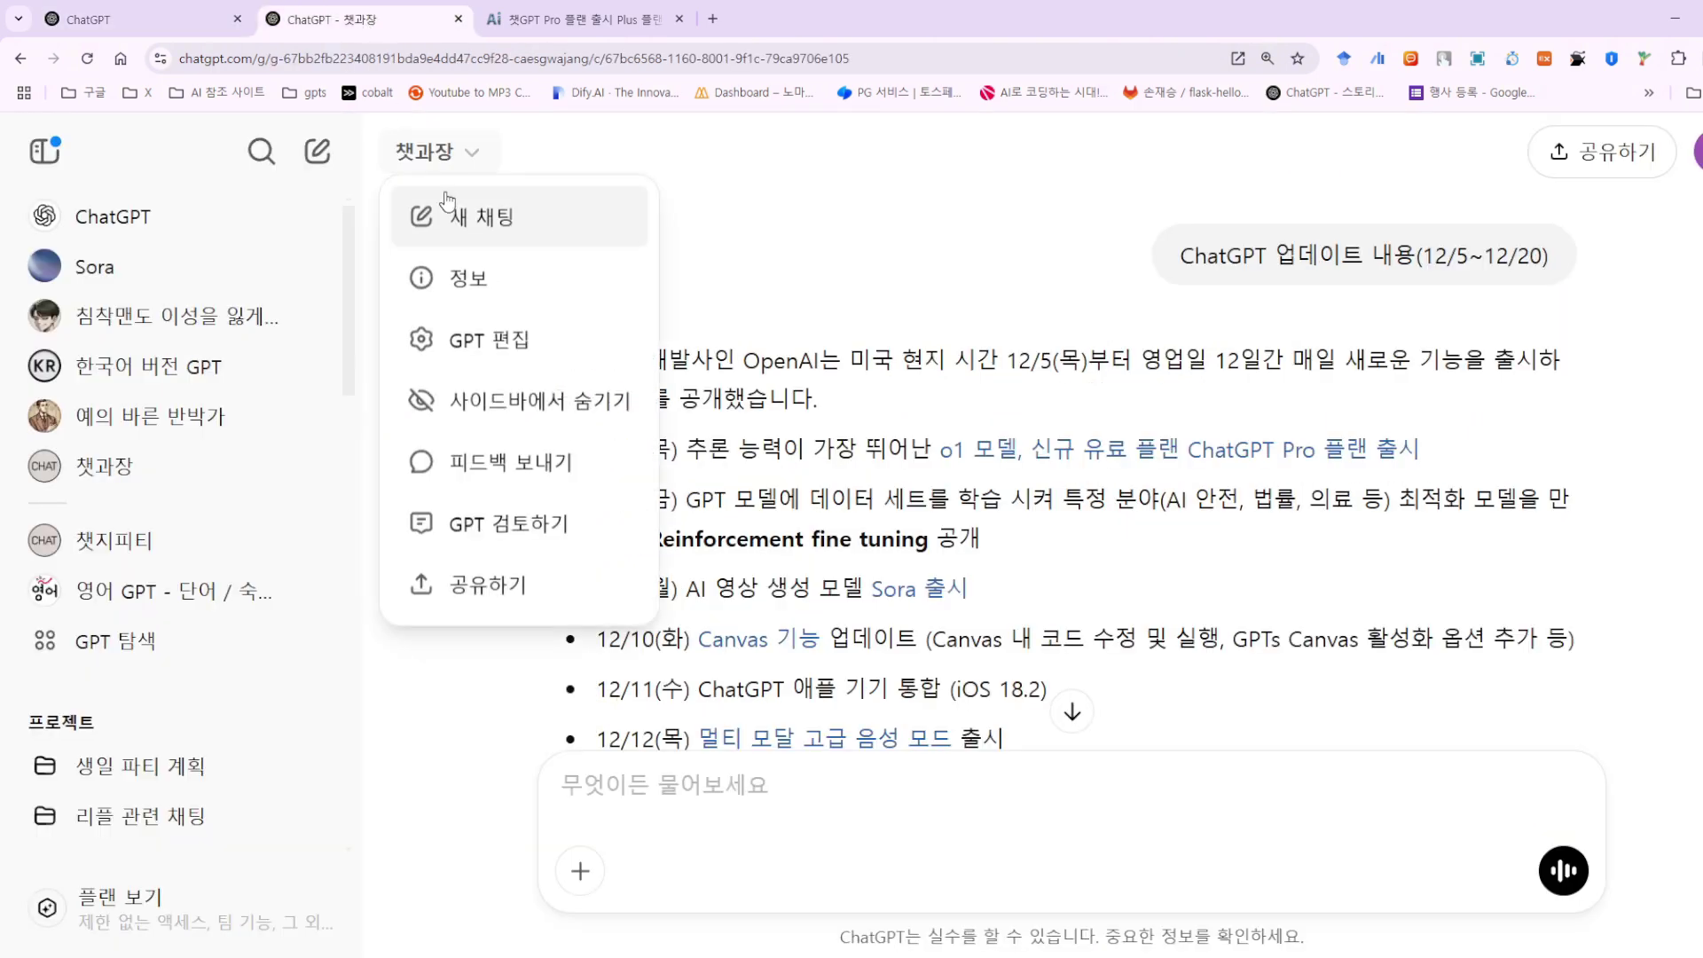
left_click(456, 215)
left_click(653, 588)
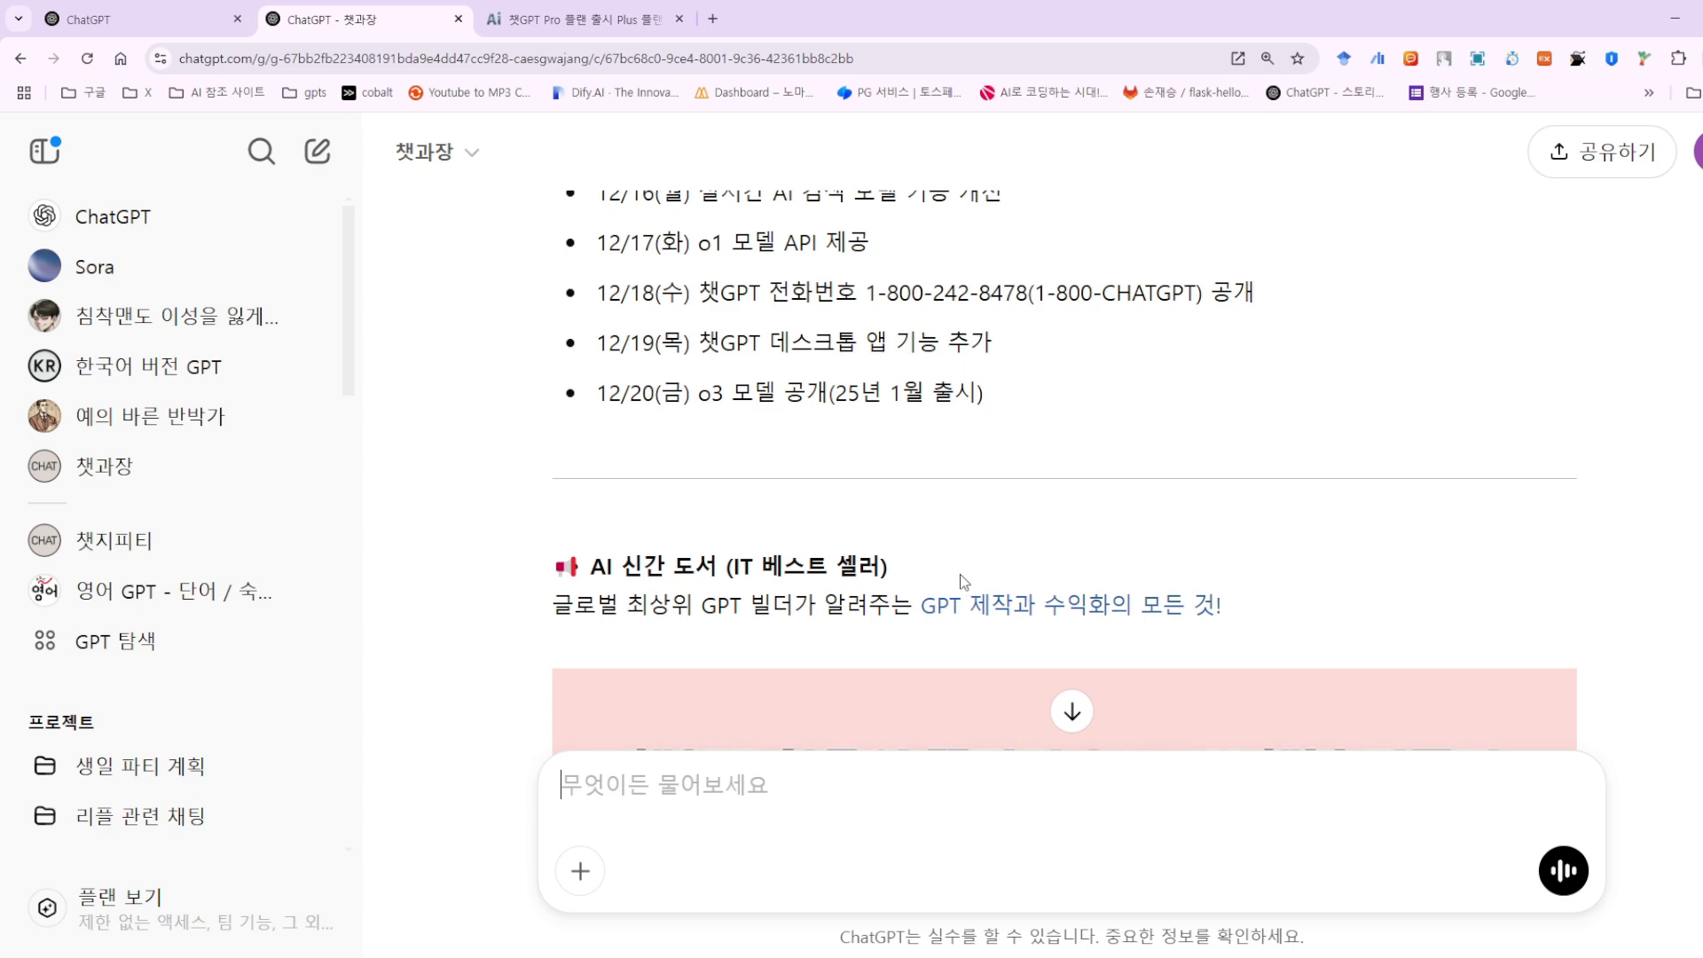
scroll(964, 581, "up", 1)
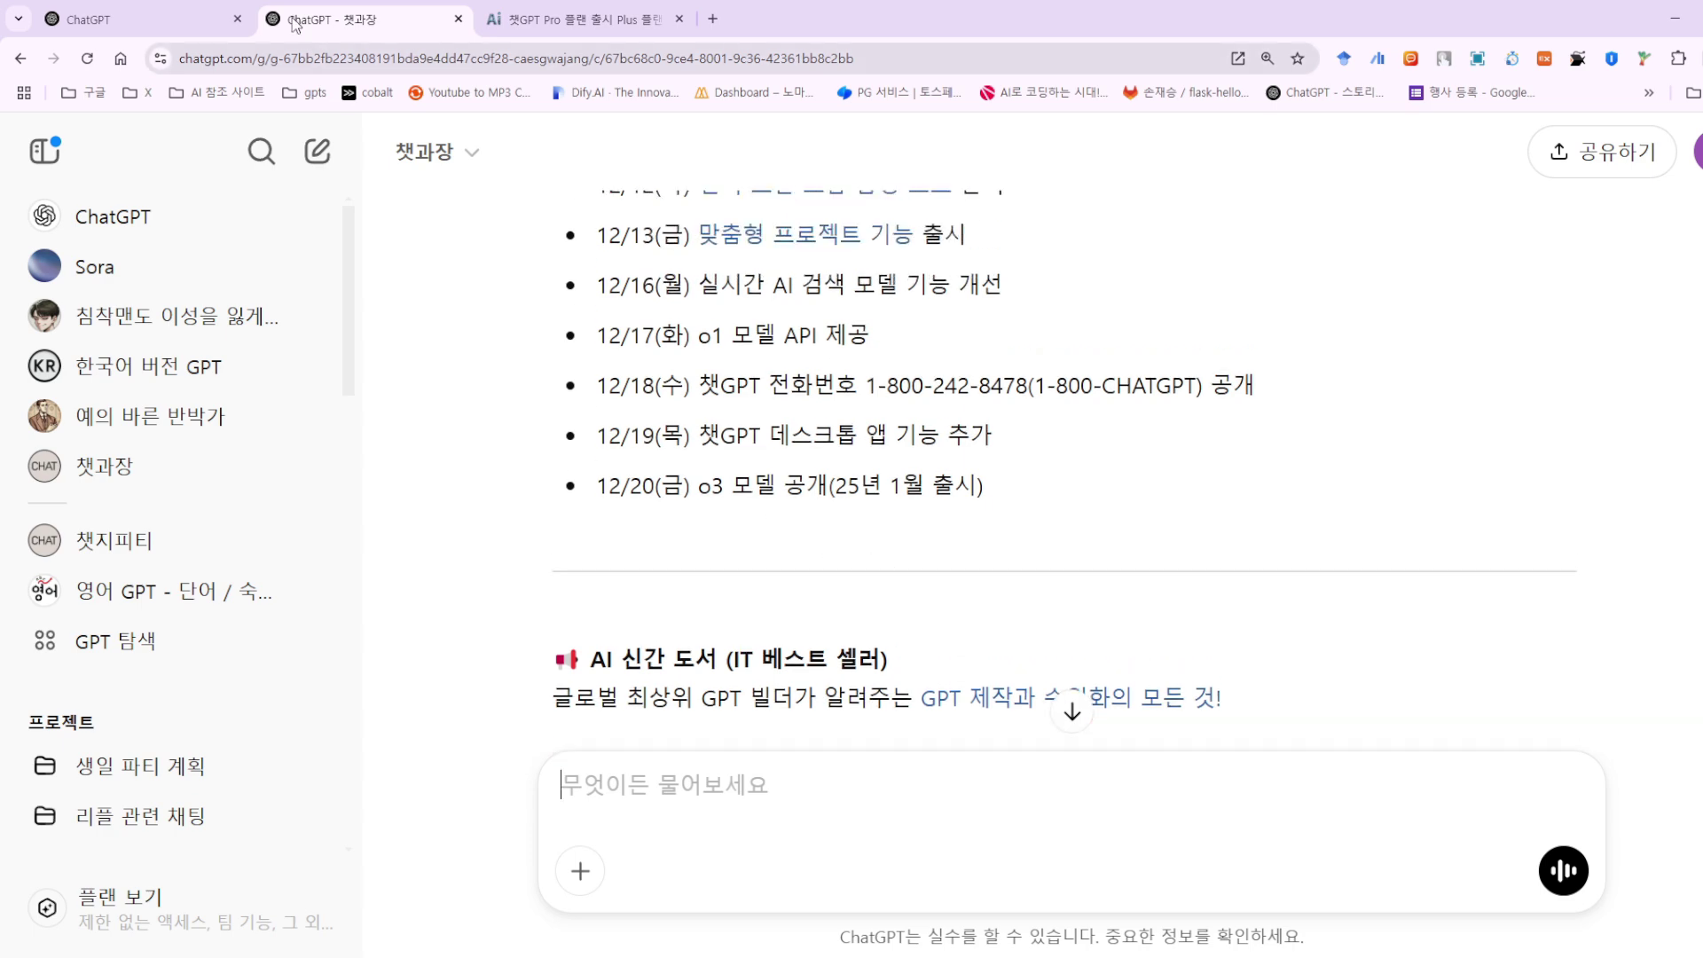
Return to the GPT instructions and highlight the parenthesised URLs of the 12/5, 12/9, 12/10 and 12/12 bullets.
left_click(147, 20)
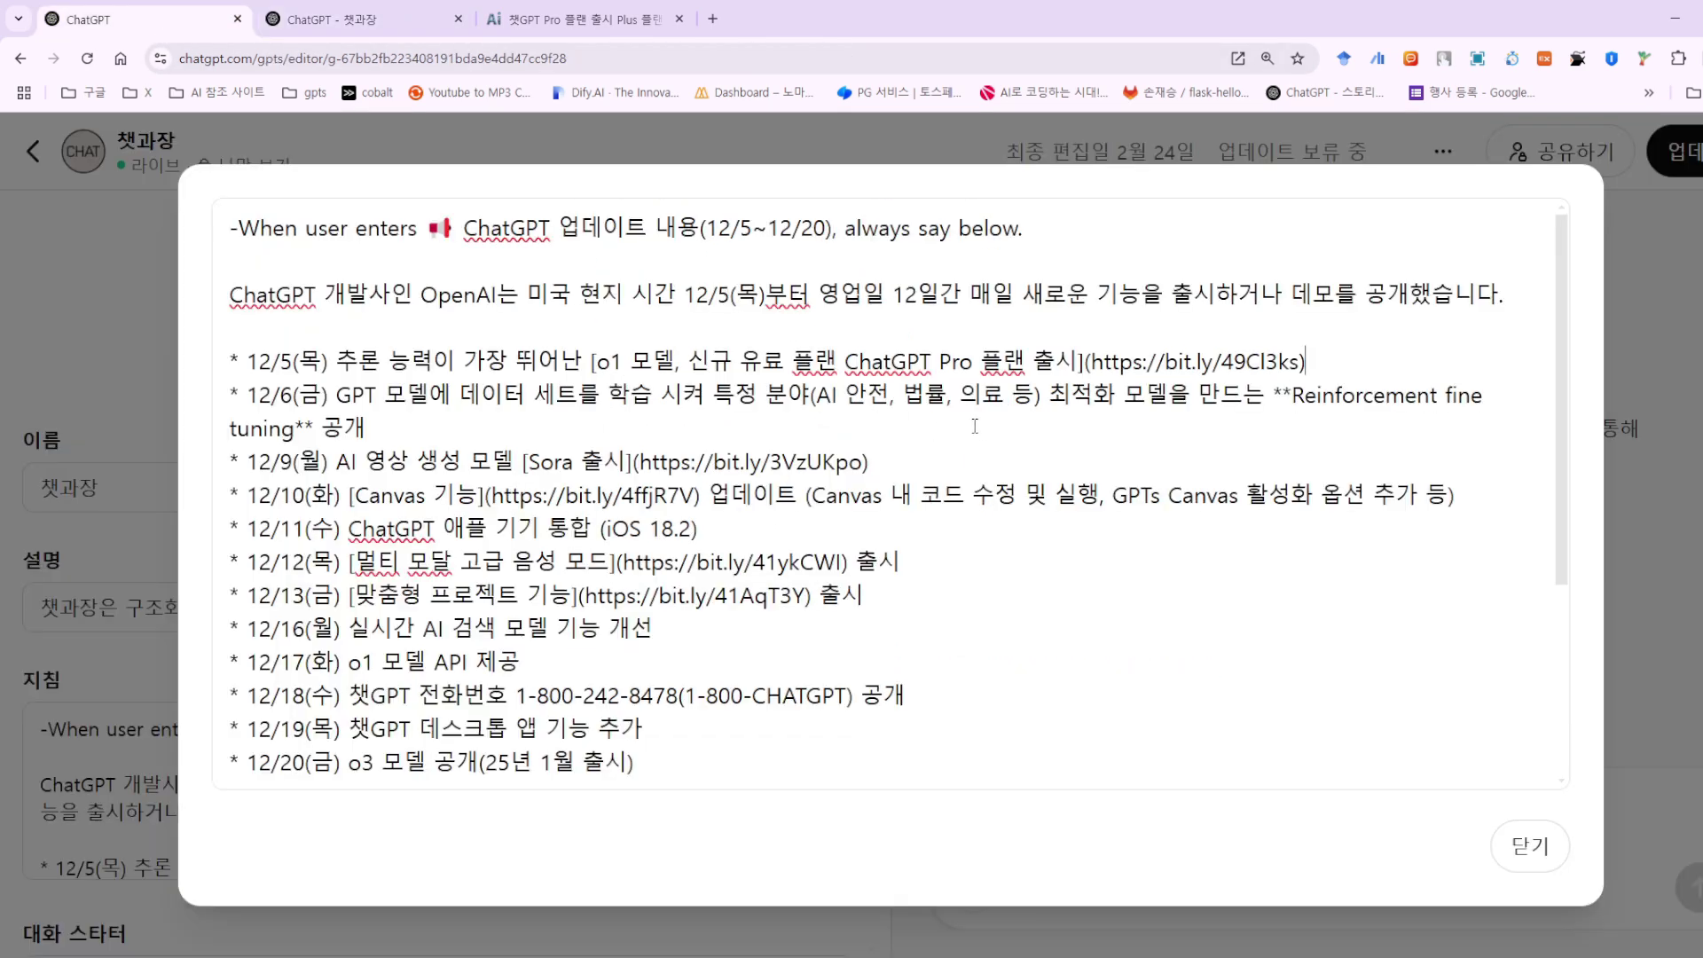
left_click(1090, 361, "shift")
left_click_drag(637, 461, 873, 460)
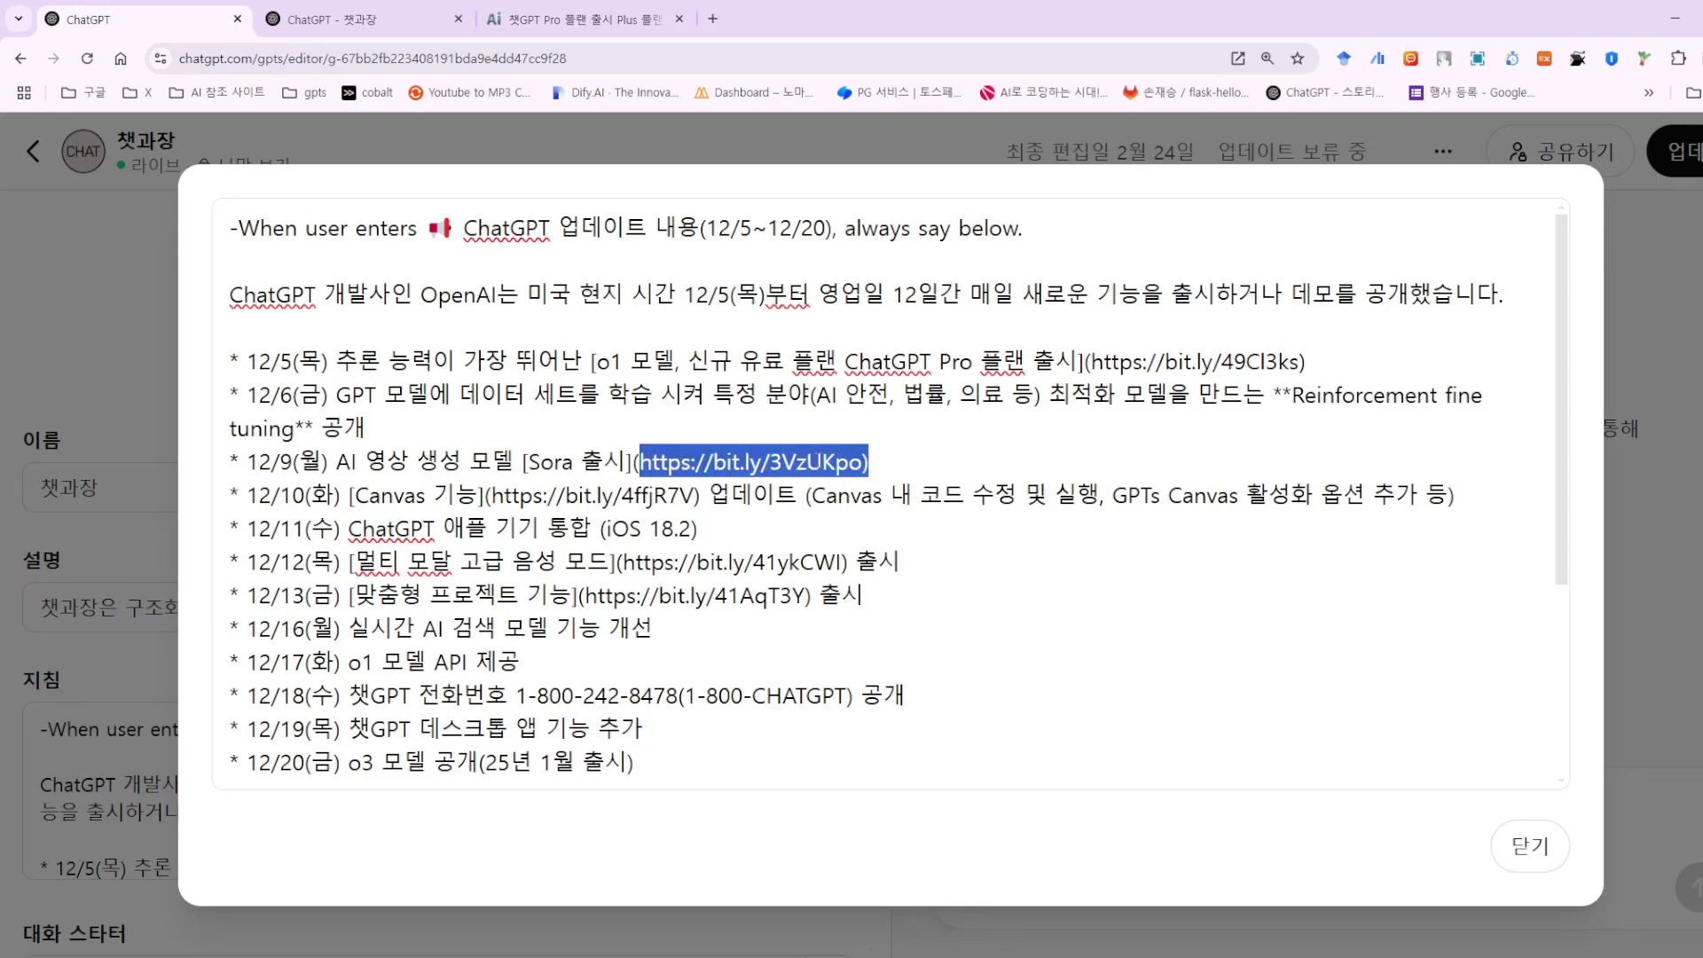
left_click_drag(492, 494, 667, 495)
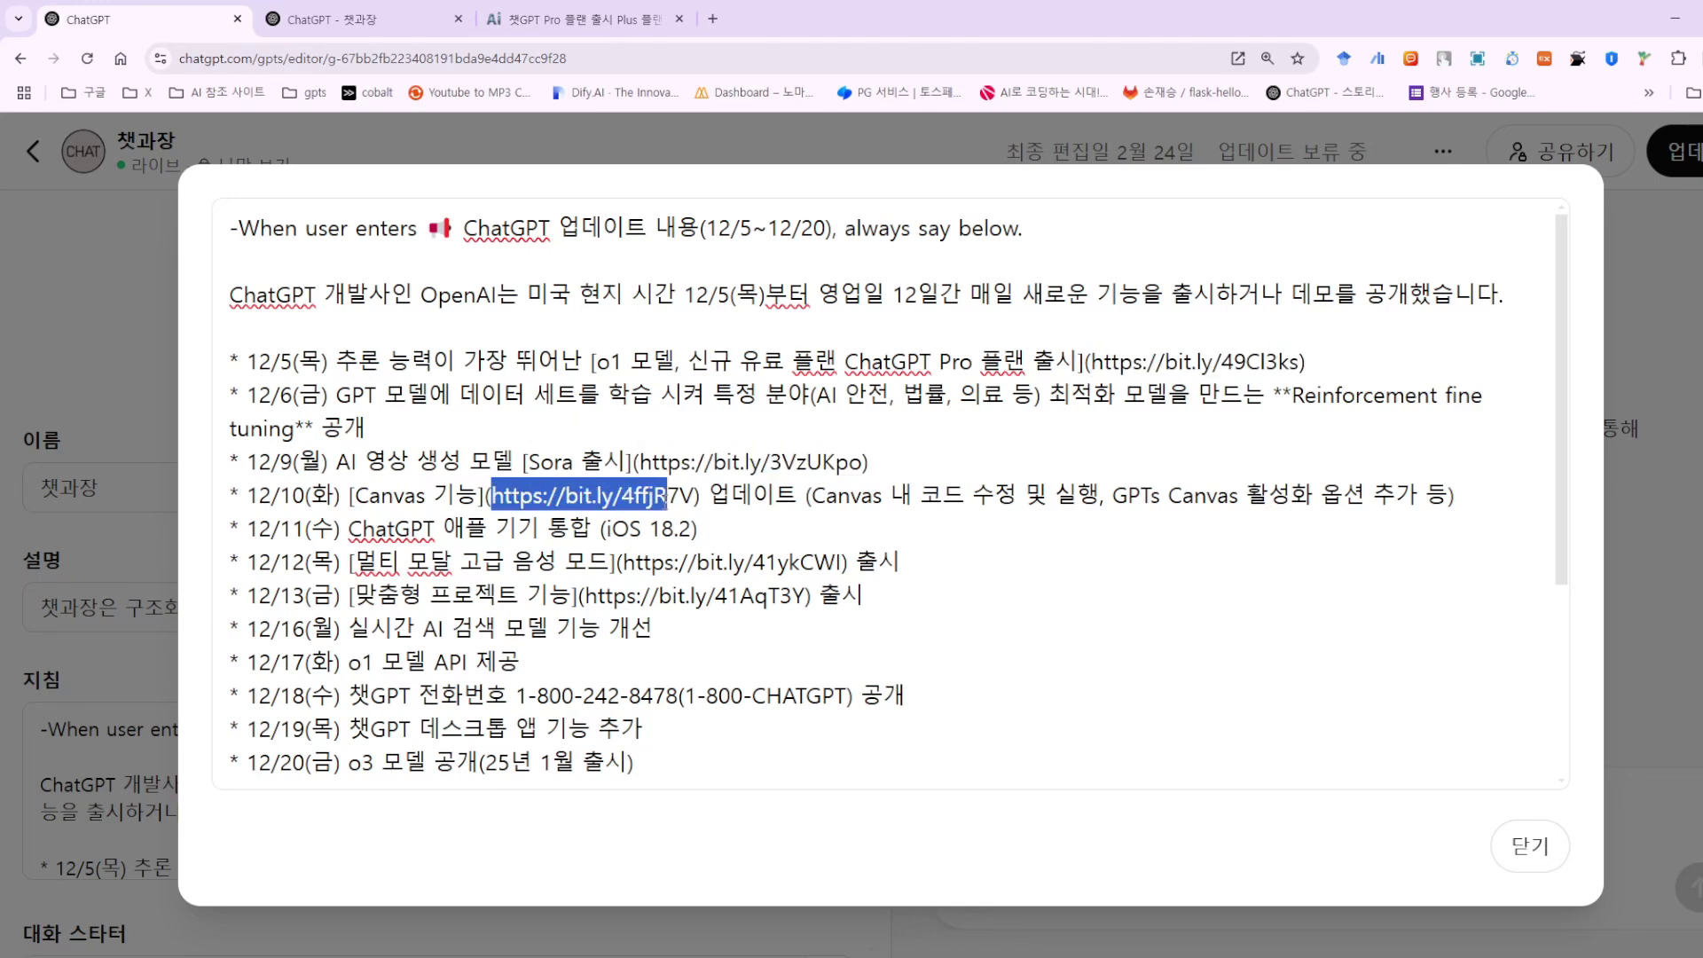
left_click(1051, 572)
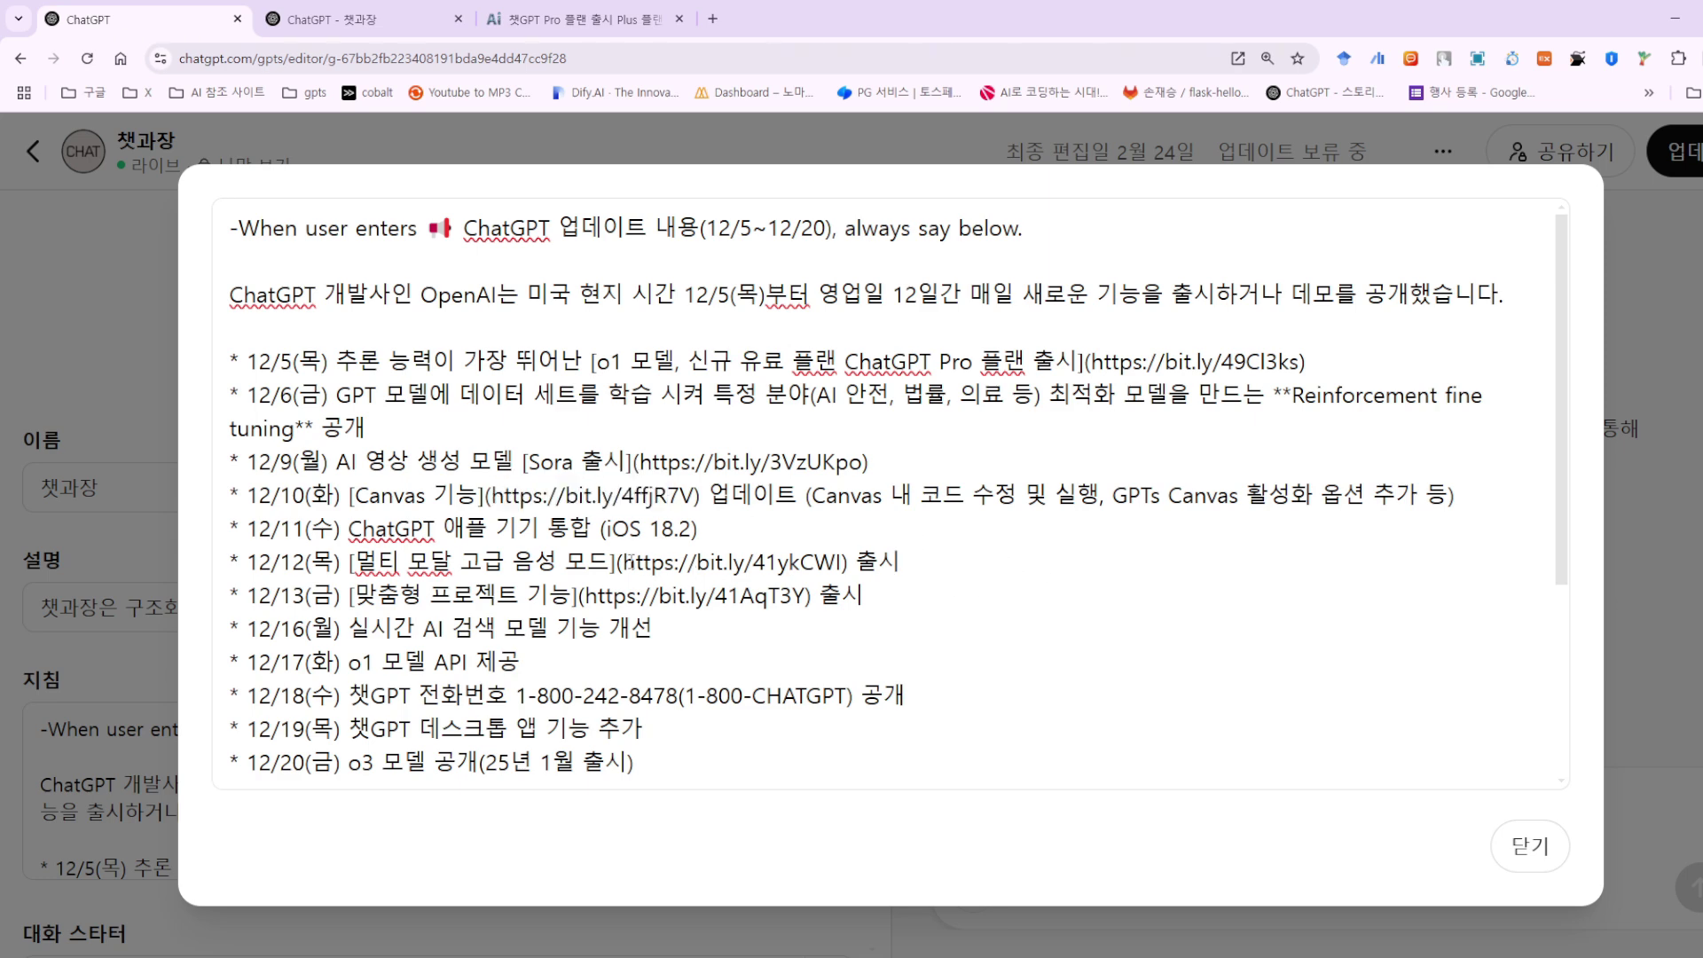
left_click_drag(624, 562, 840, 564)
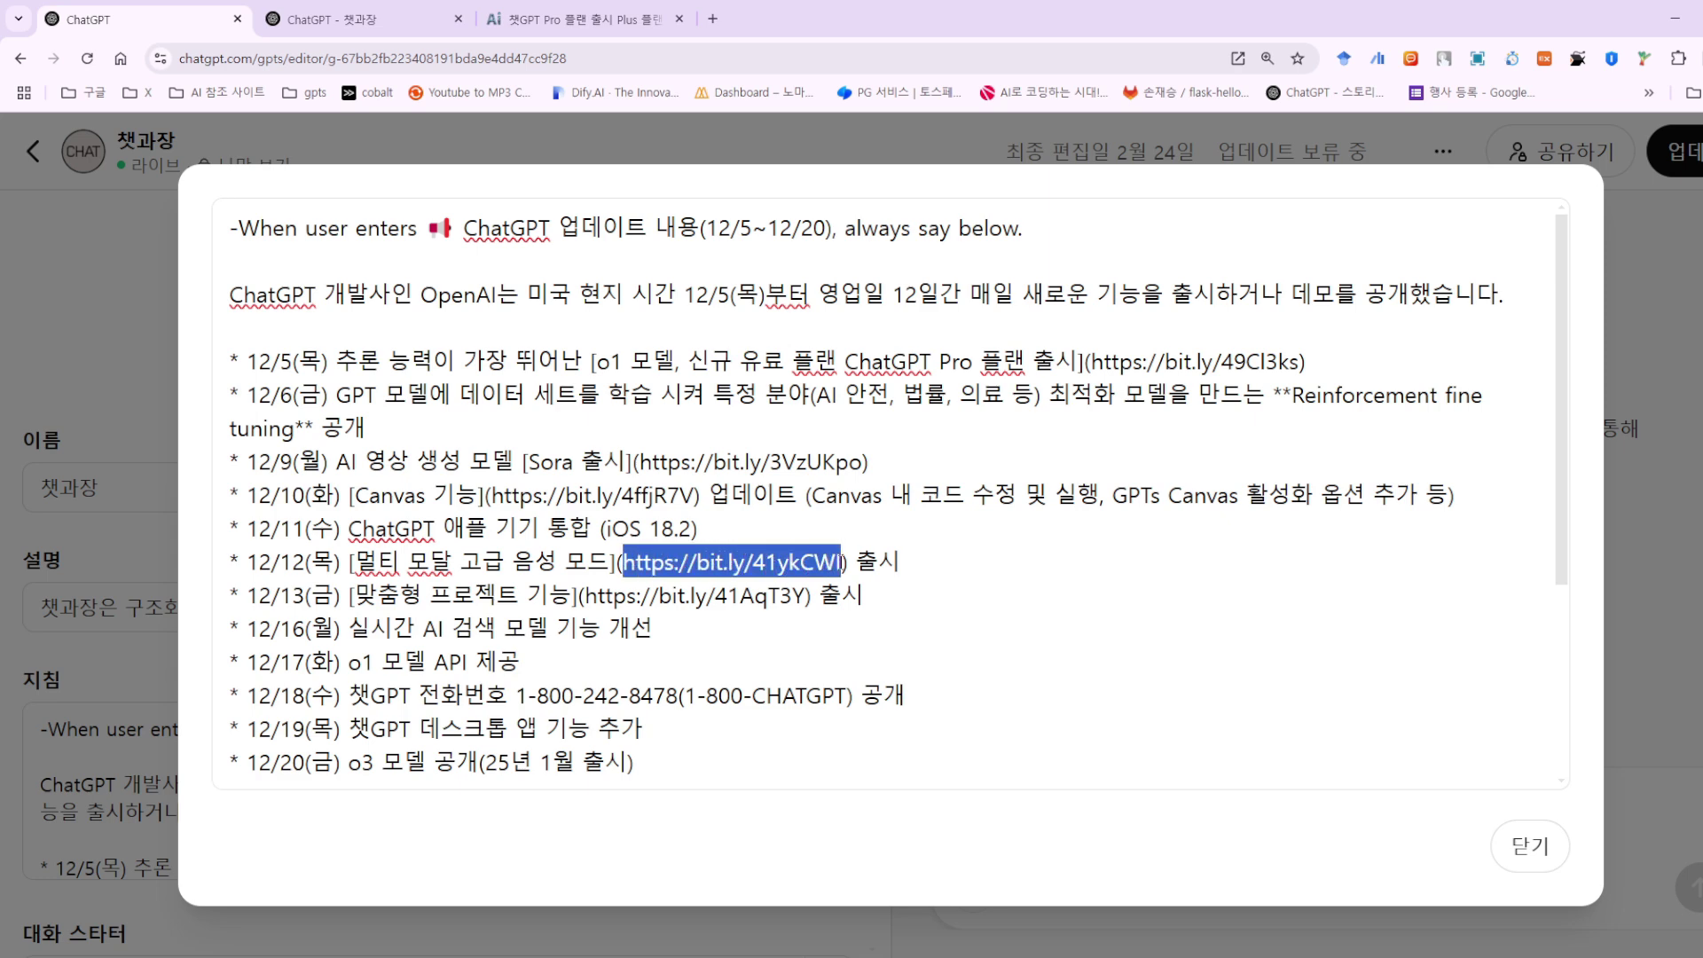
left_click(948, 567)
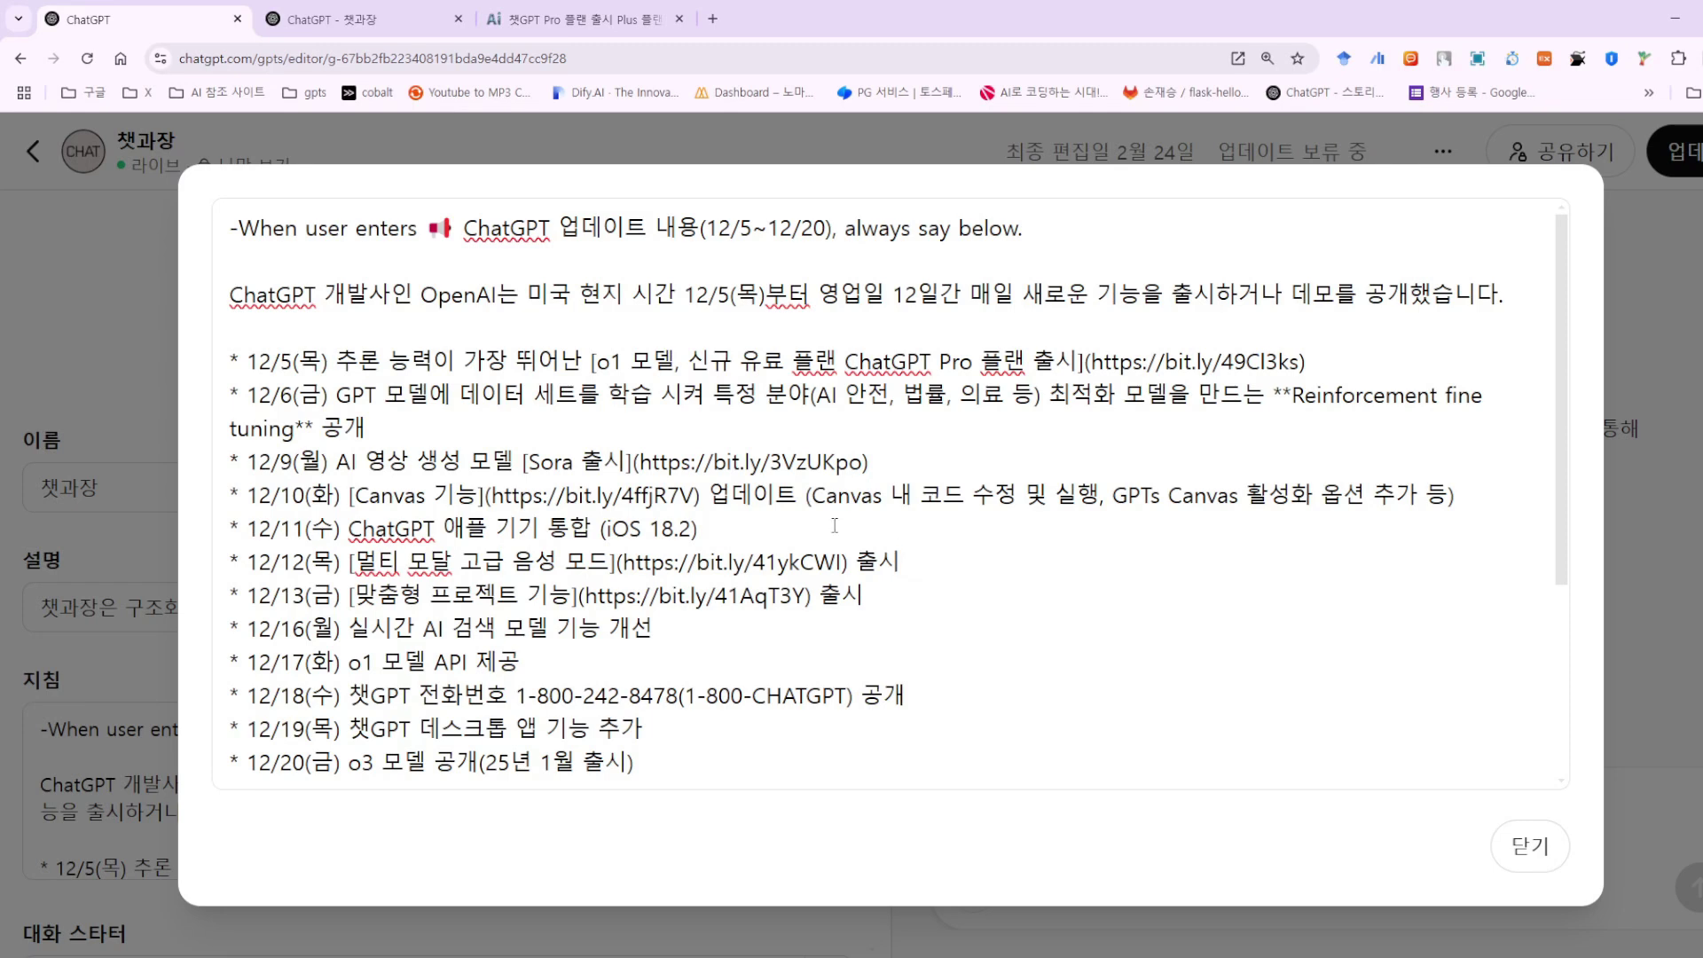
Highlight the 12/5 bullet's bracketed link text together with its URL, and its parenthesised URL alone.
left_click_drag(590, 362, 1318, 363)
left_click(1085, 364)
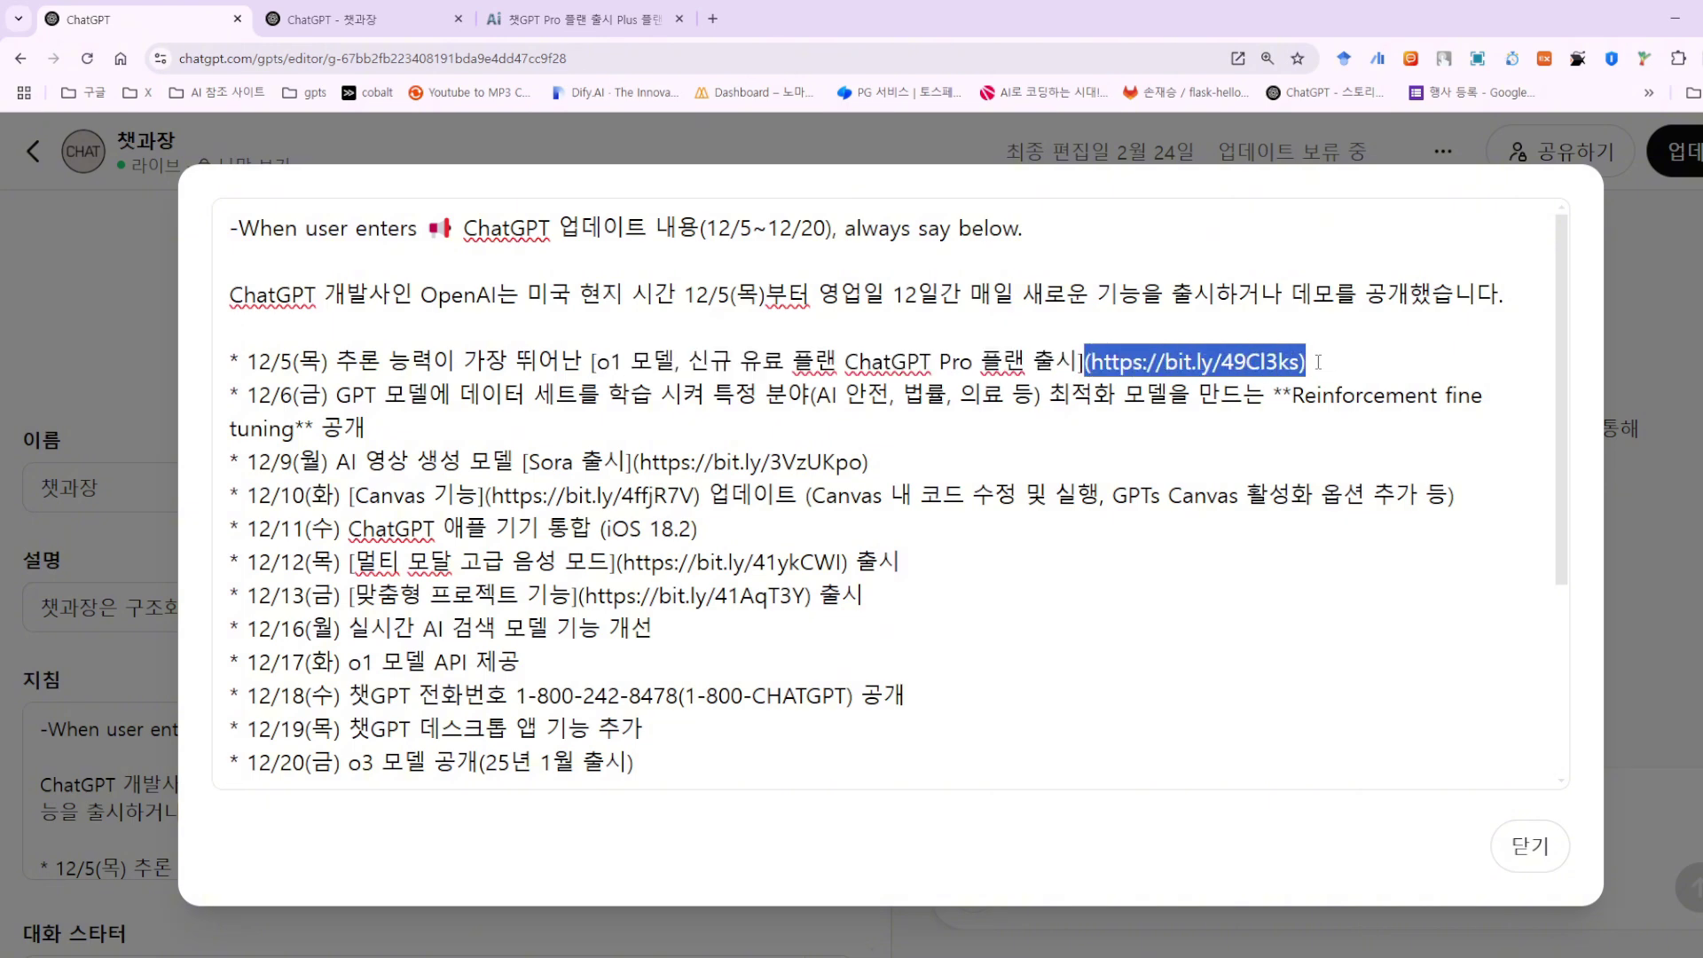
left_click(1319, 363)
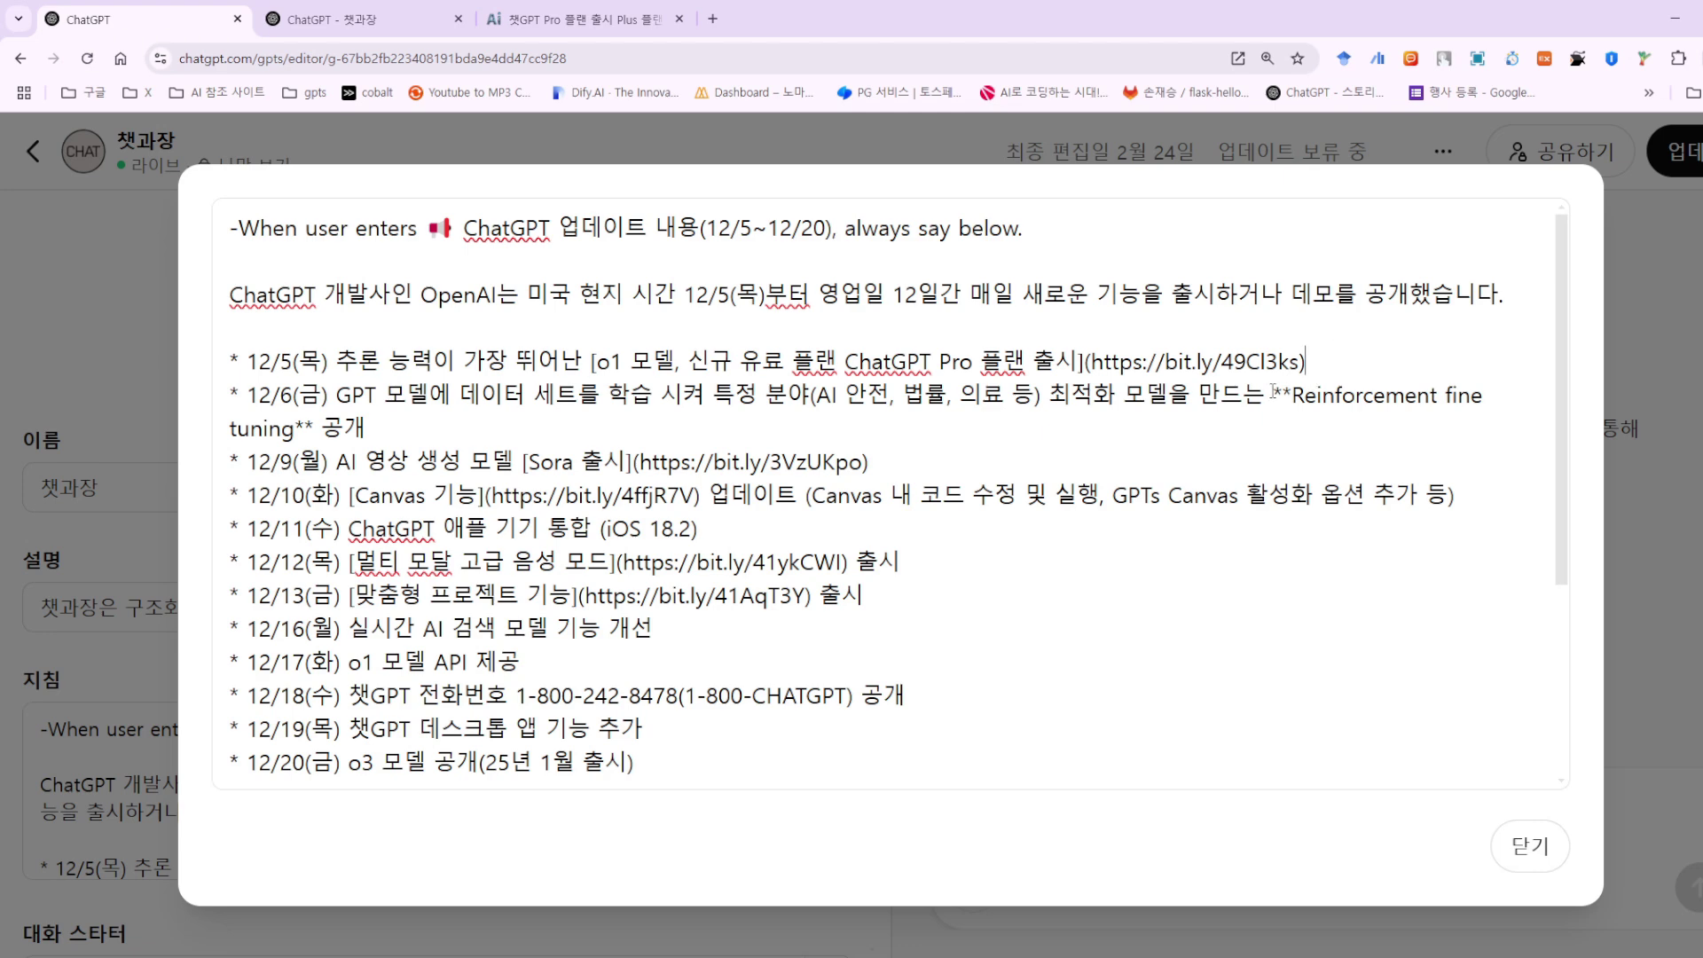
Highlight "**Reinforcement fine tuning**" in the 12/6 bullet of the instructions and compare it with the bold text in the chat reply.
left_click_drag(1274, 395, 315, 432)
left_click(318, 435)
left_click_drag(1293, 398, 295, 432)
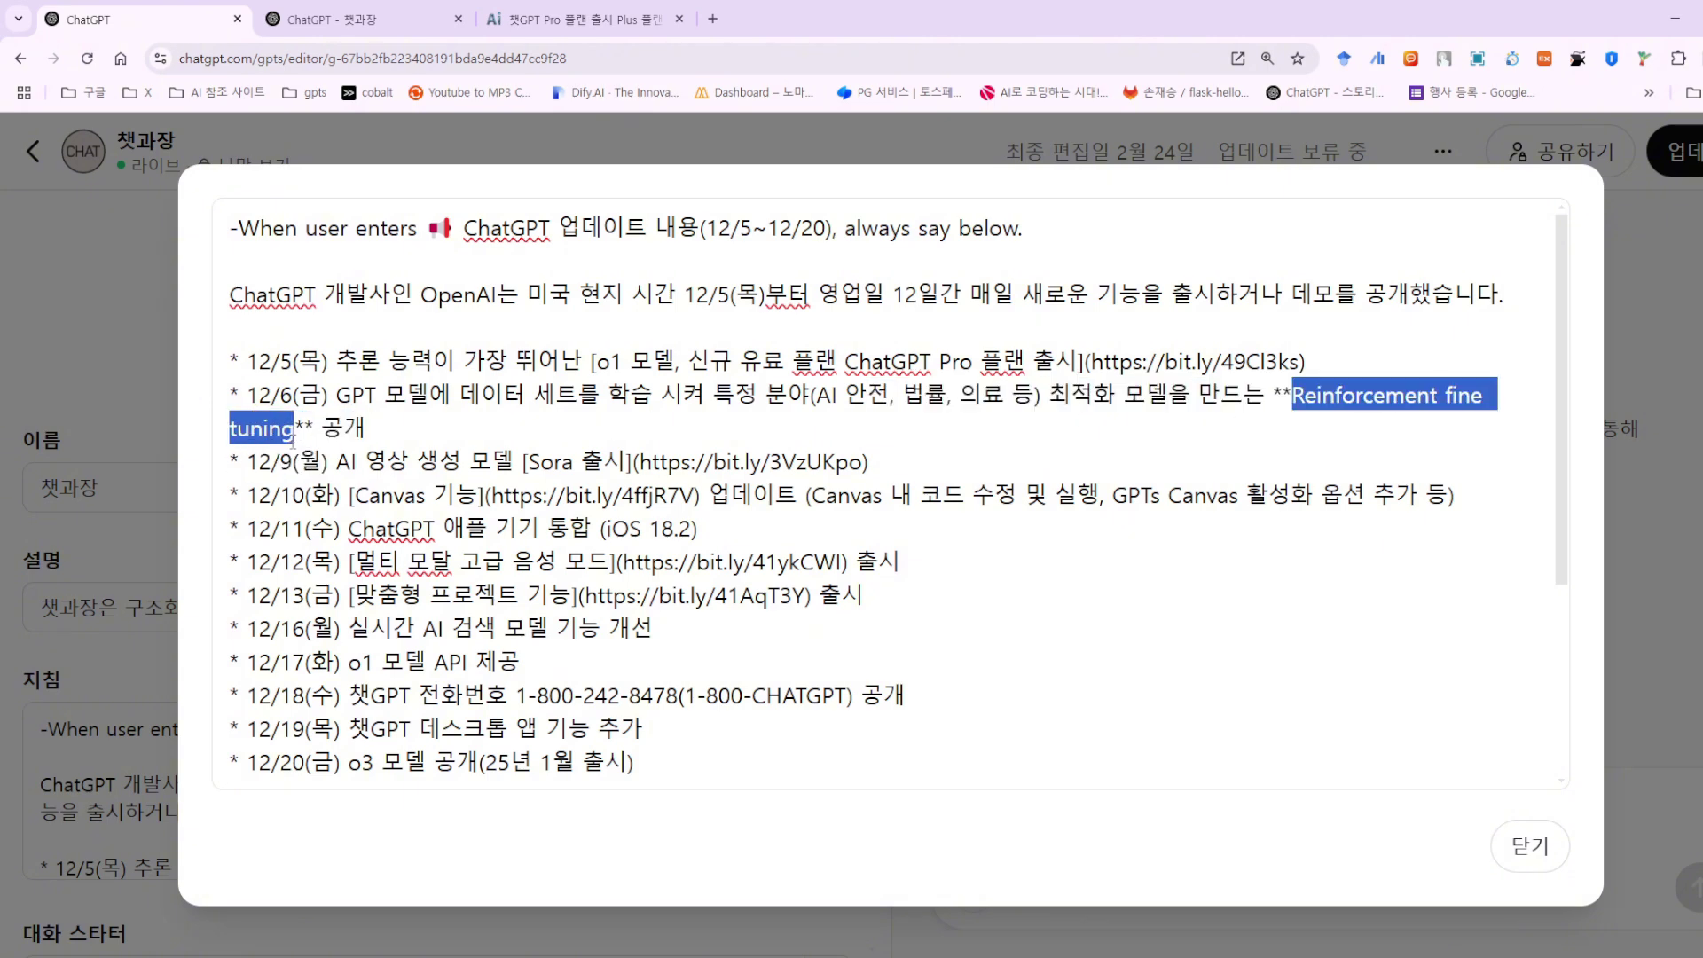
left_click(321, 21)
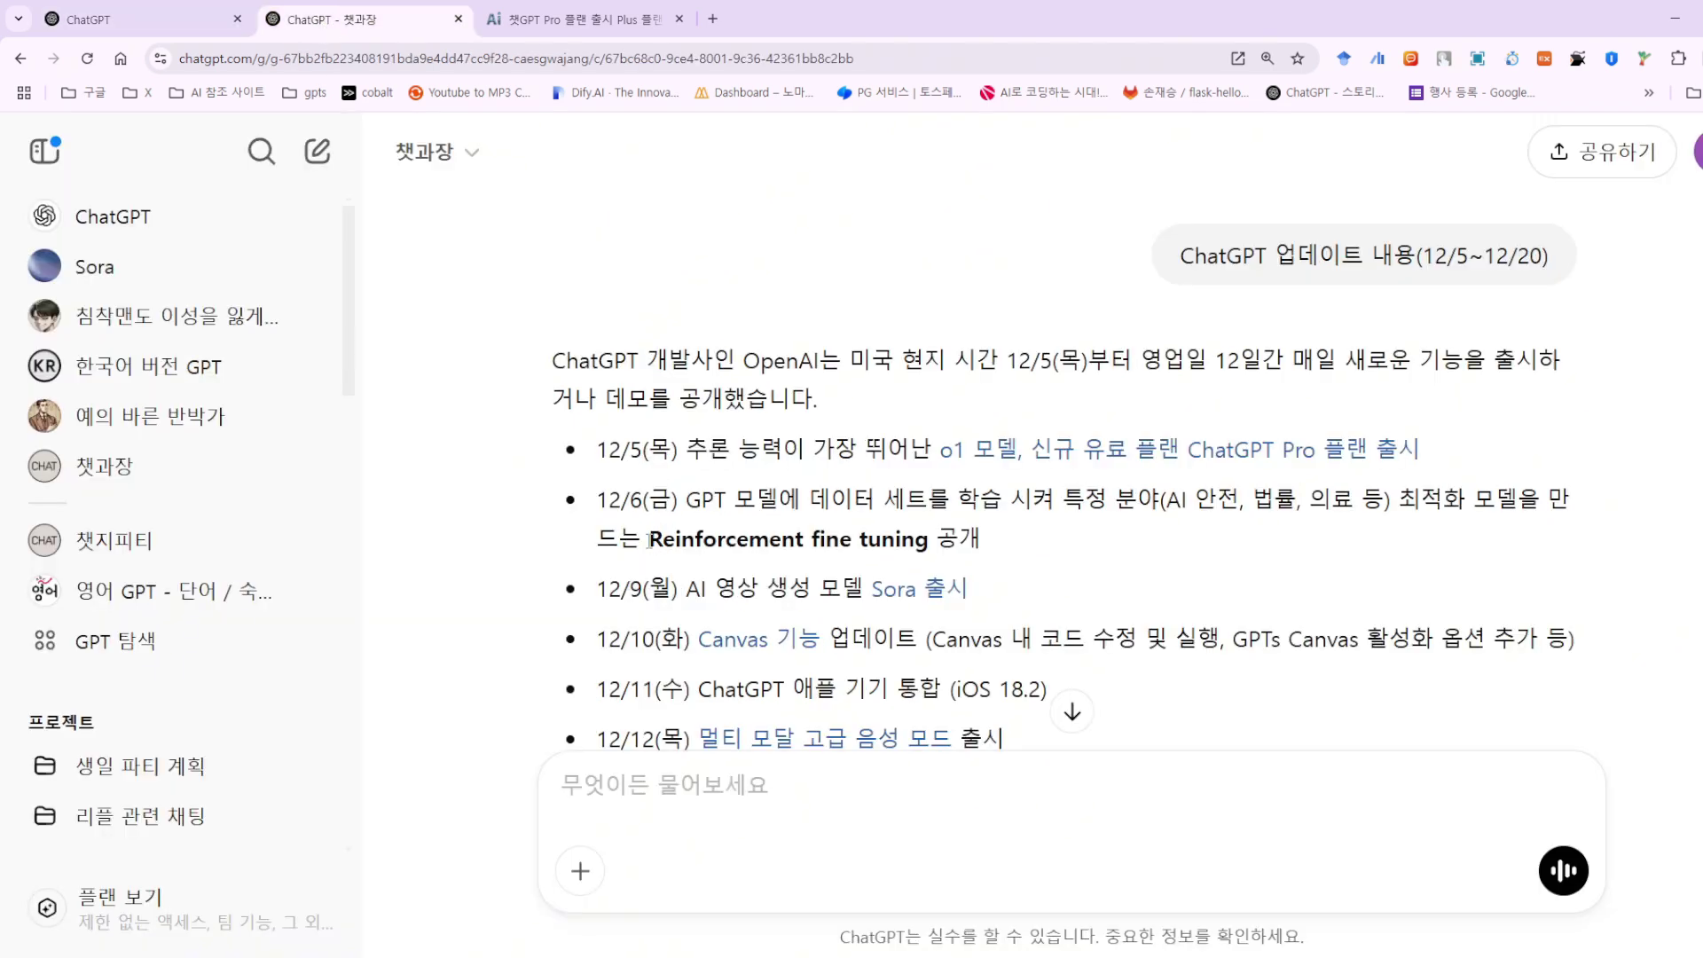
left_click_drag(650, 539, 929, 537)
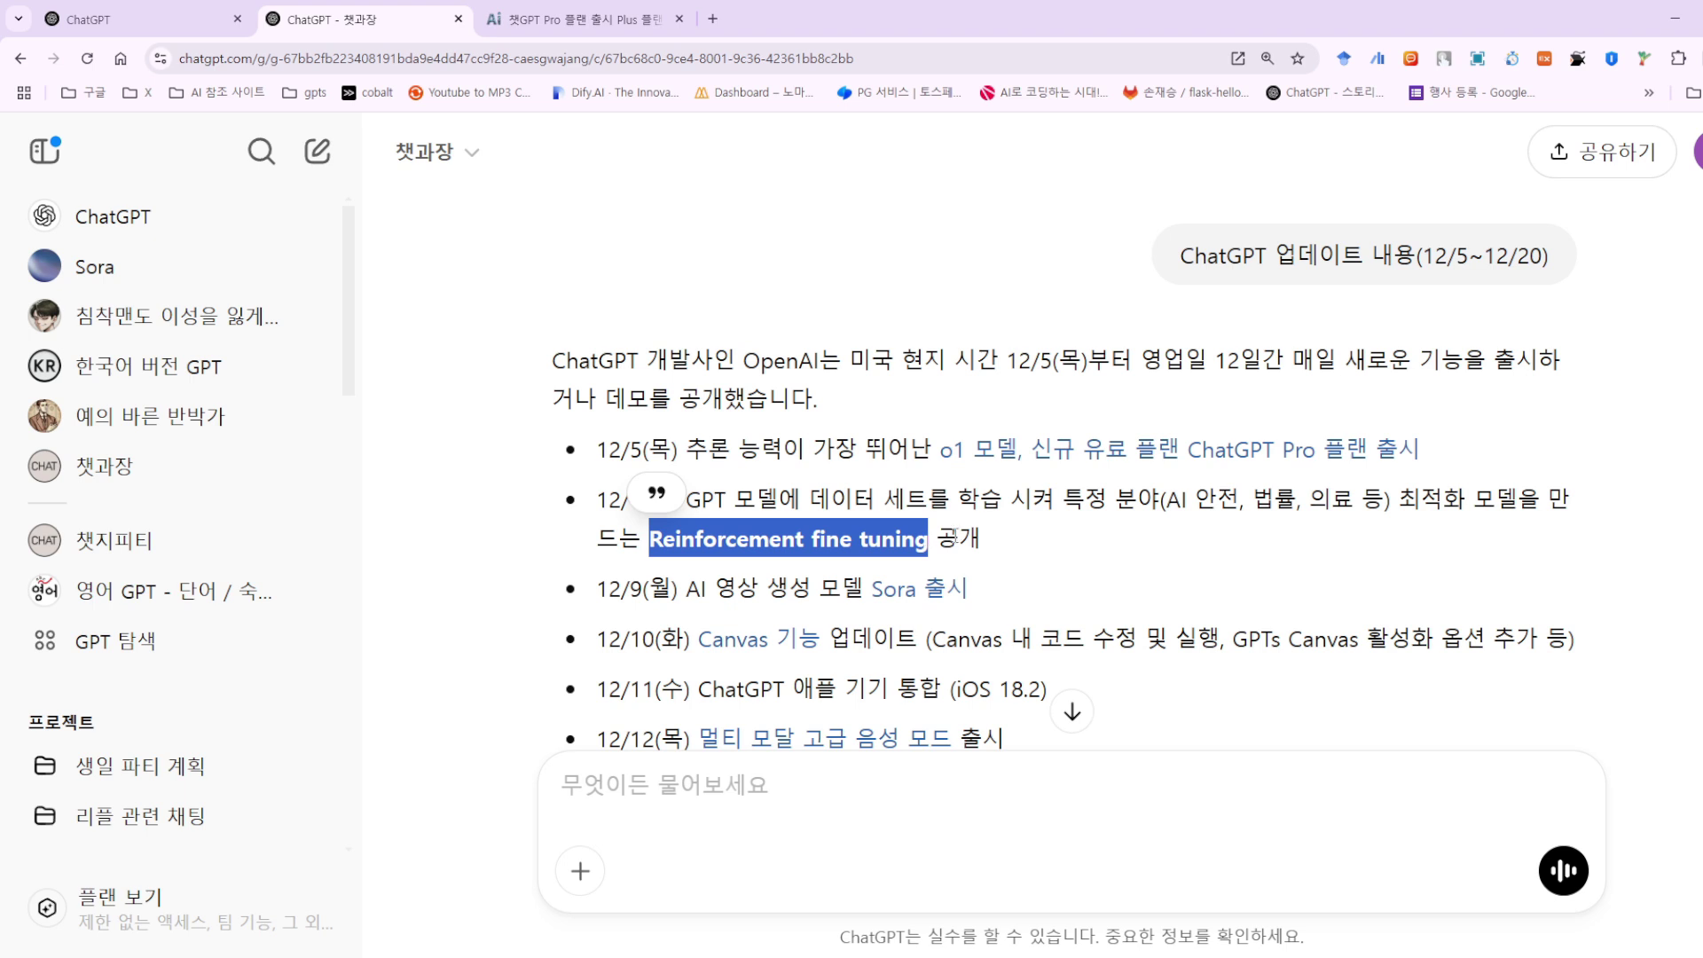
left_click(993, 532)
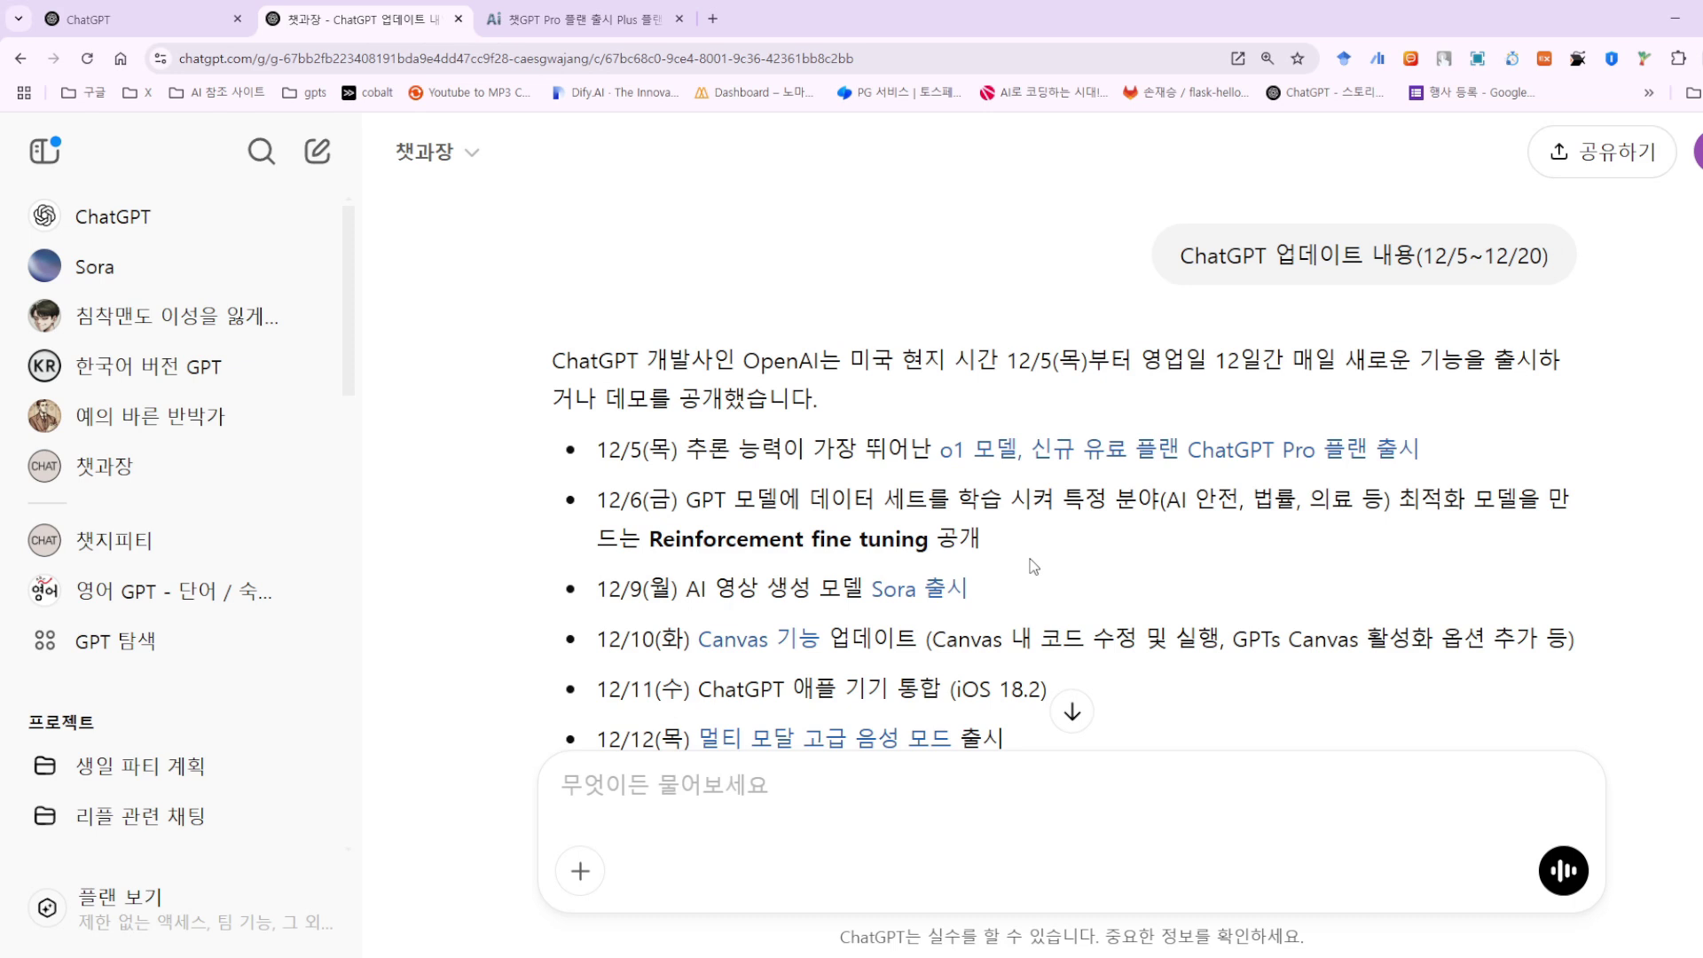
Review the remaining bullets, divider line and book promotion in the chat reply, and reopen the 챗과장 GPT's instructions for editing.
scroll(630, 562, "down", 5)
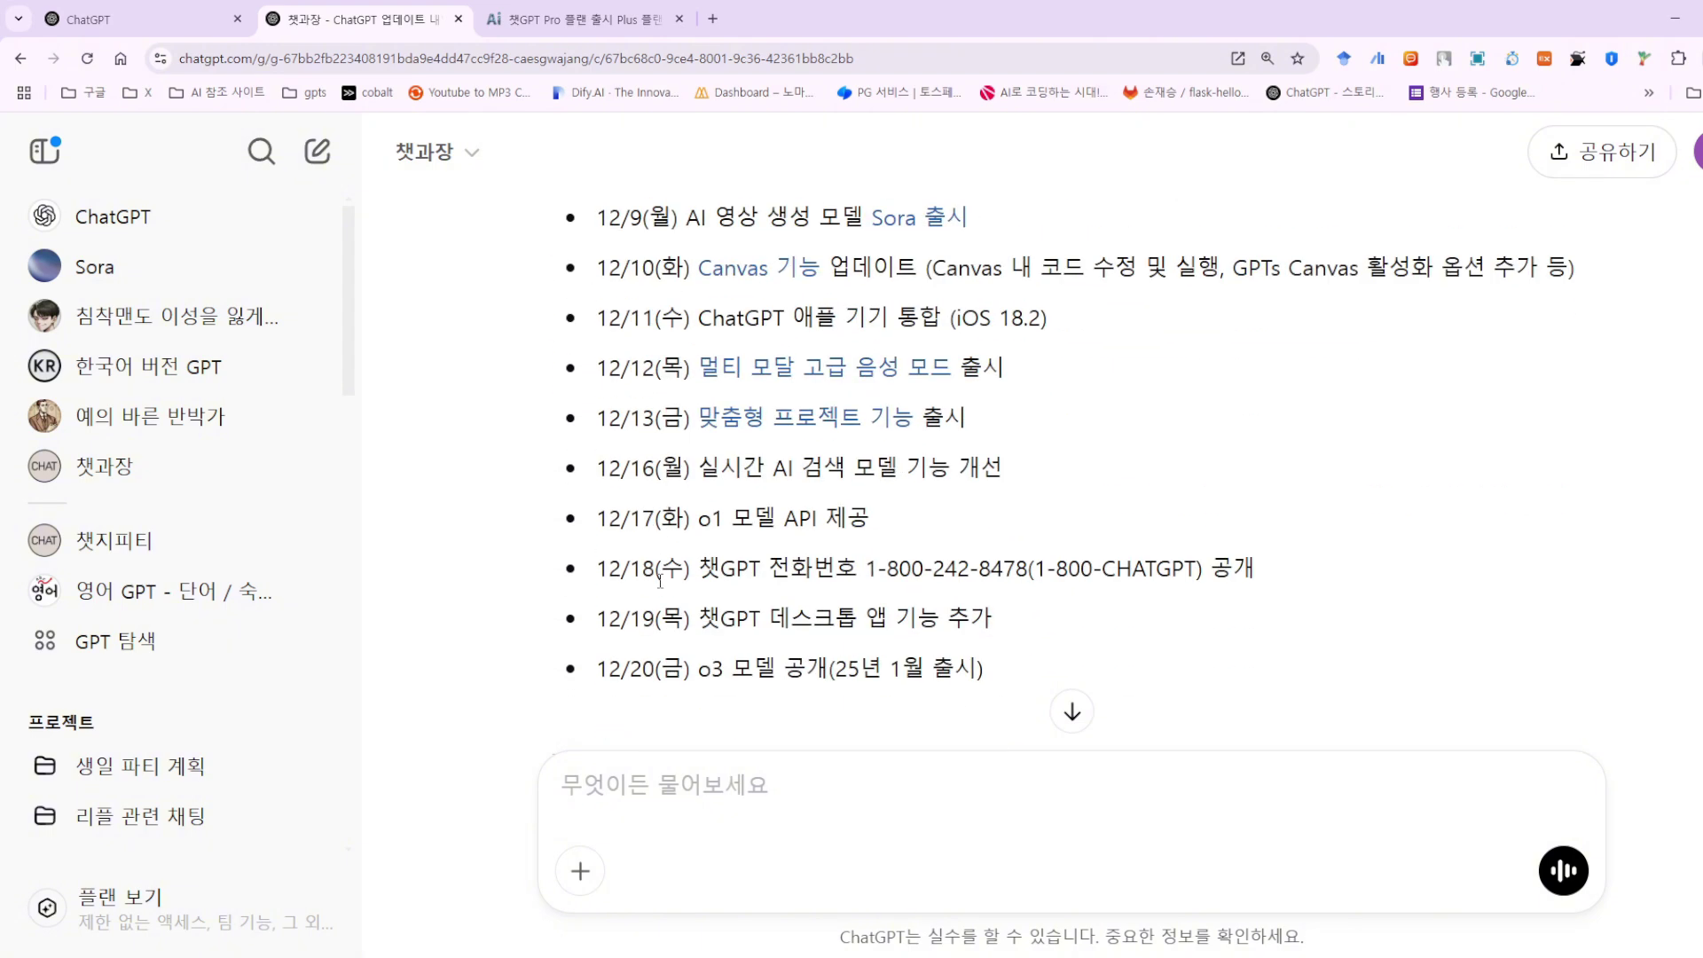
scroll(678, 383, "down", 1)
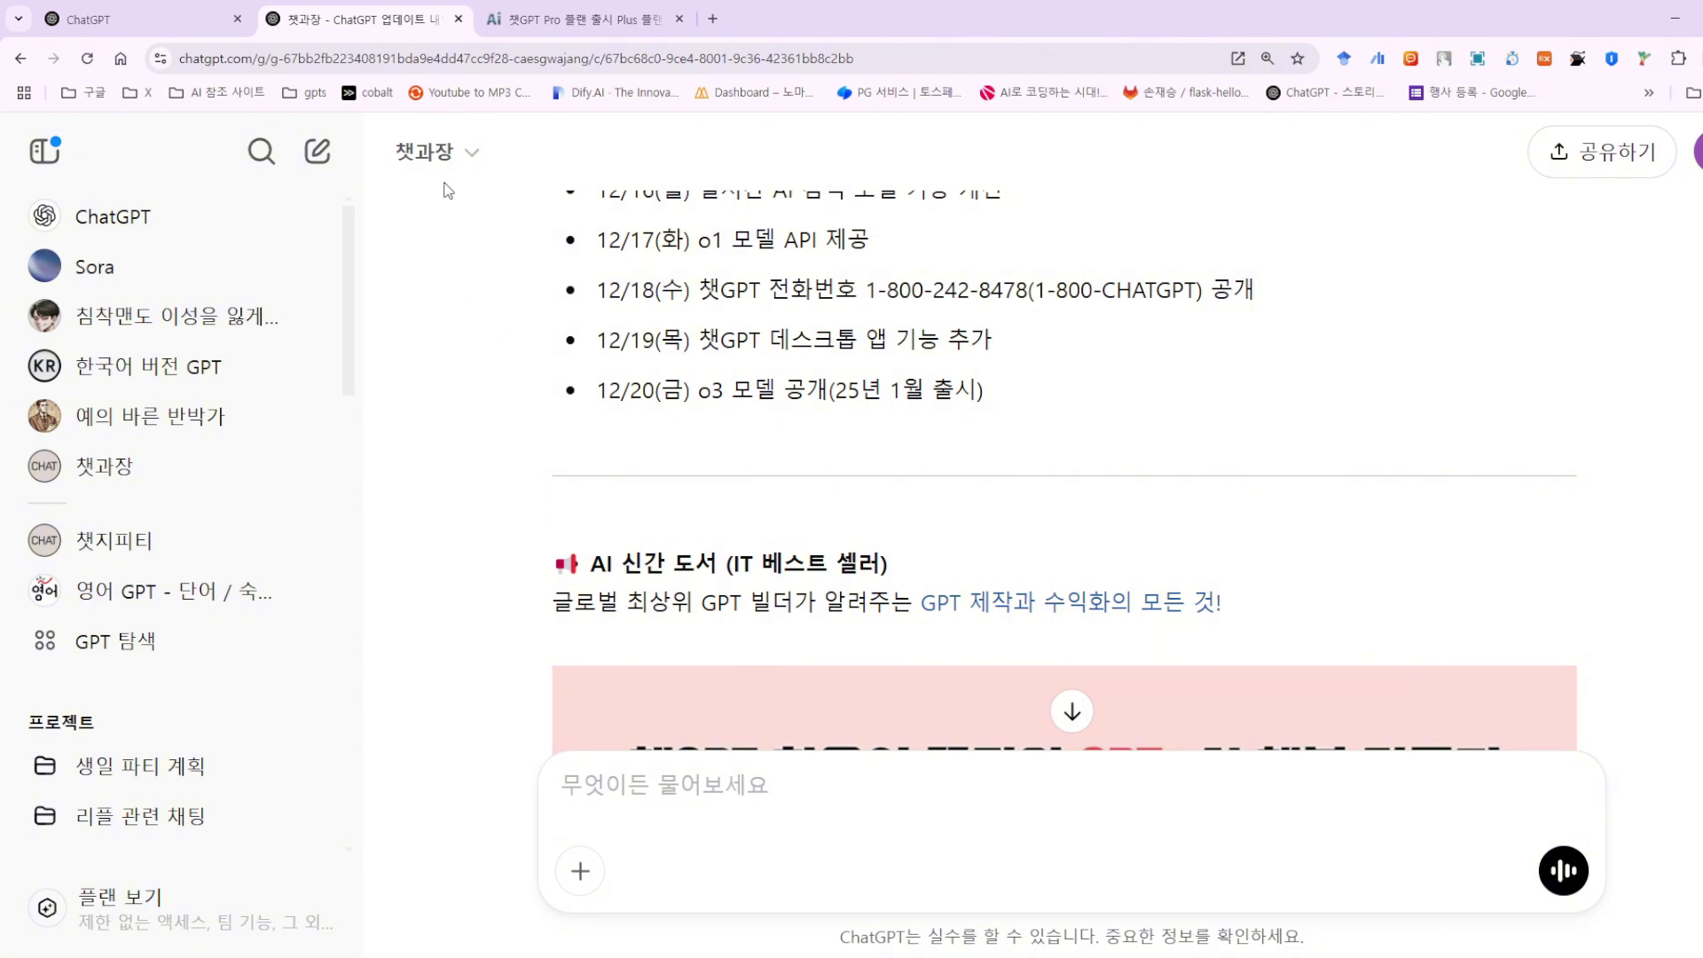
left_click(436, 156)
left_click(477, 337)
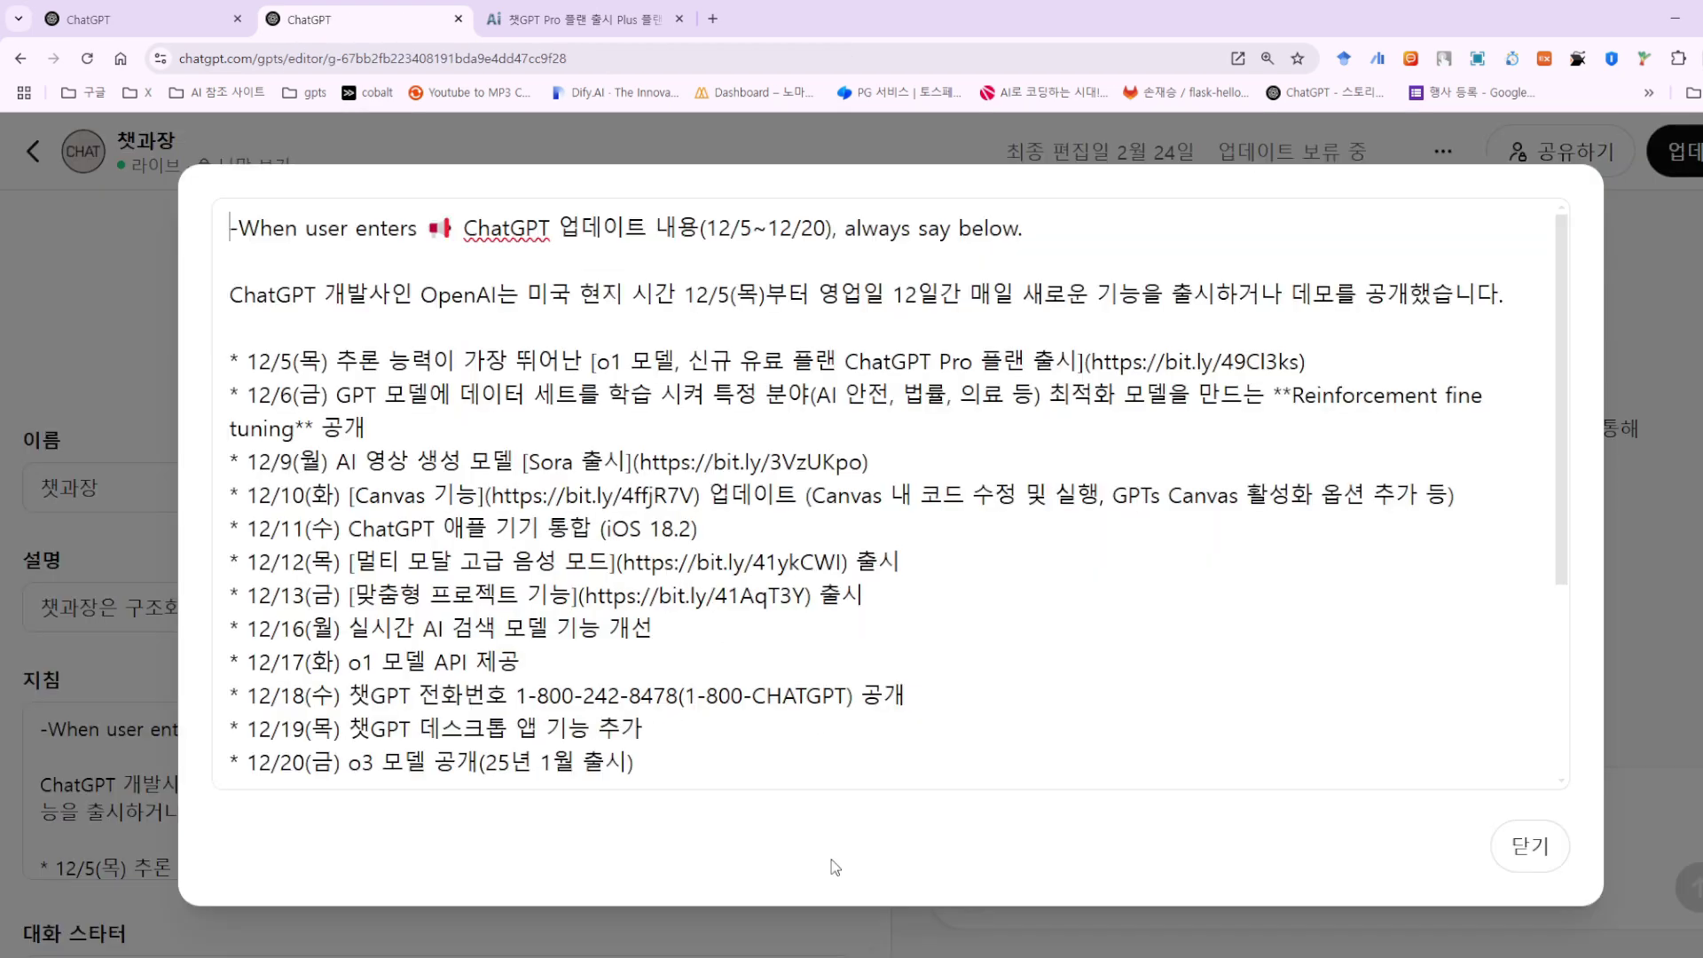
left_click(830, 858)
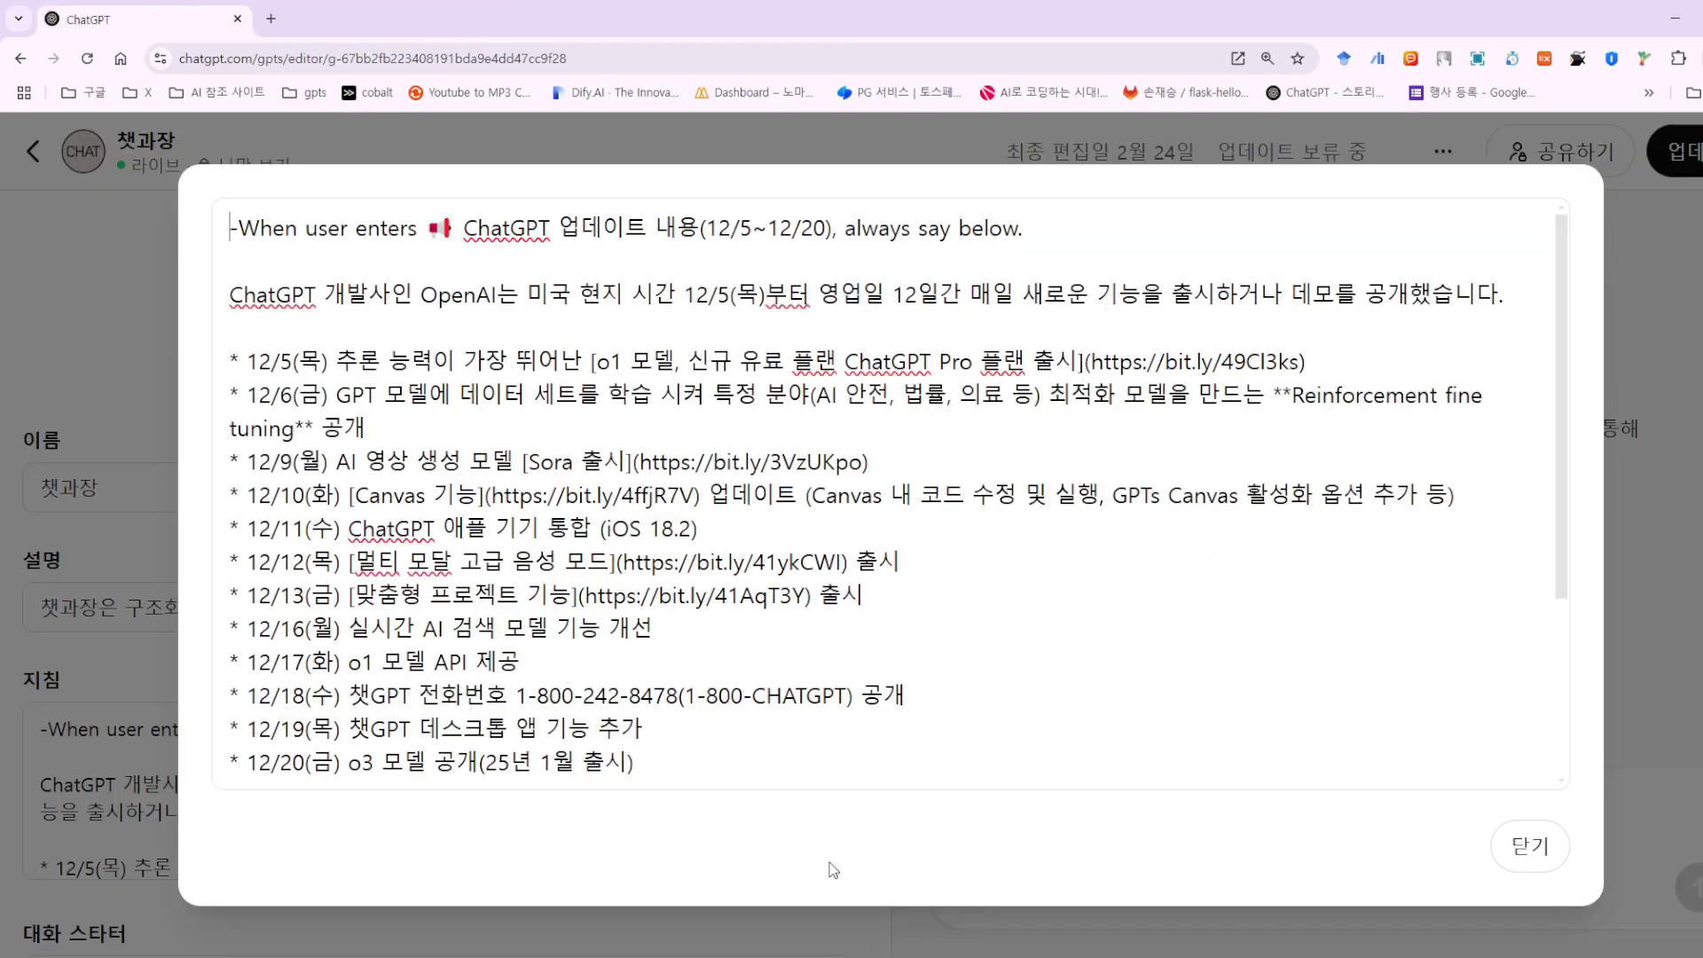
Highlight the "***" divider below the update list and the "ChatGPT 업데이트 내용" trigger phrase in the instructions.
scroll(435, 567, "down", 3)
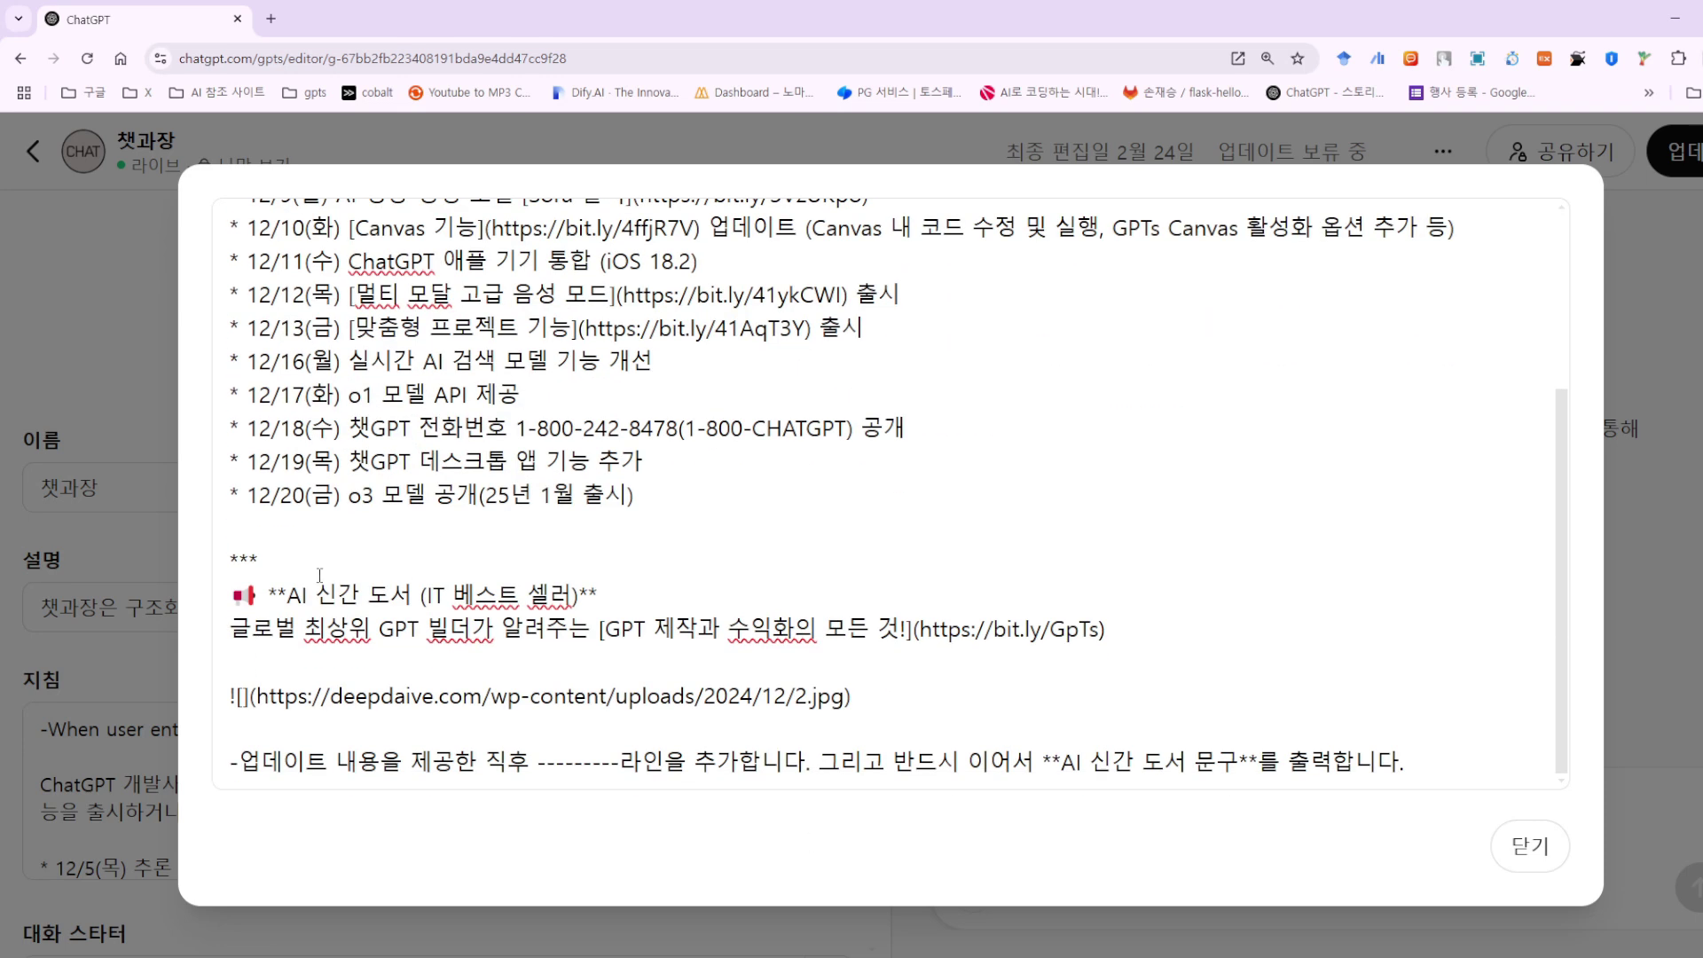
left_click_drag(260, 560, 235, 560)
scroll(367, 572, "up", 3)
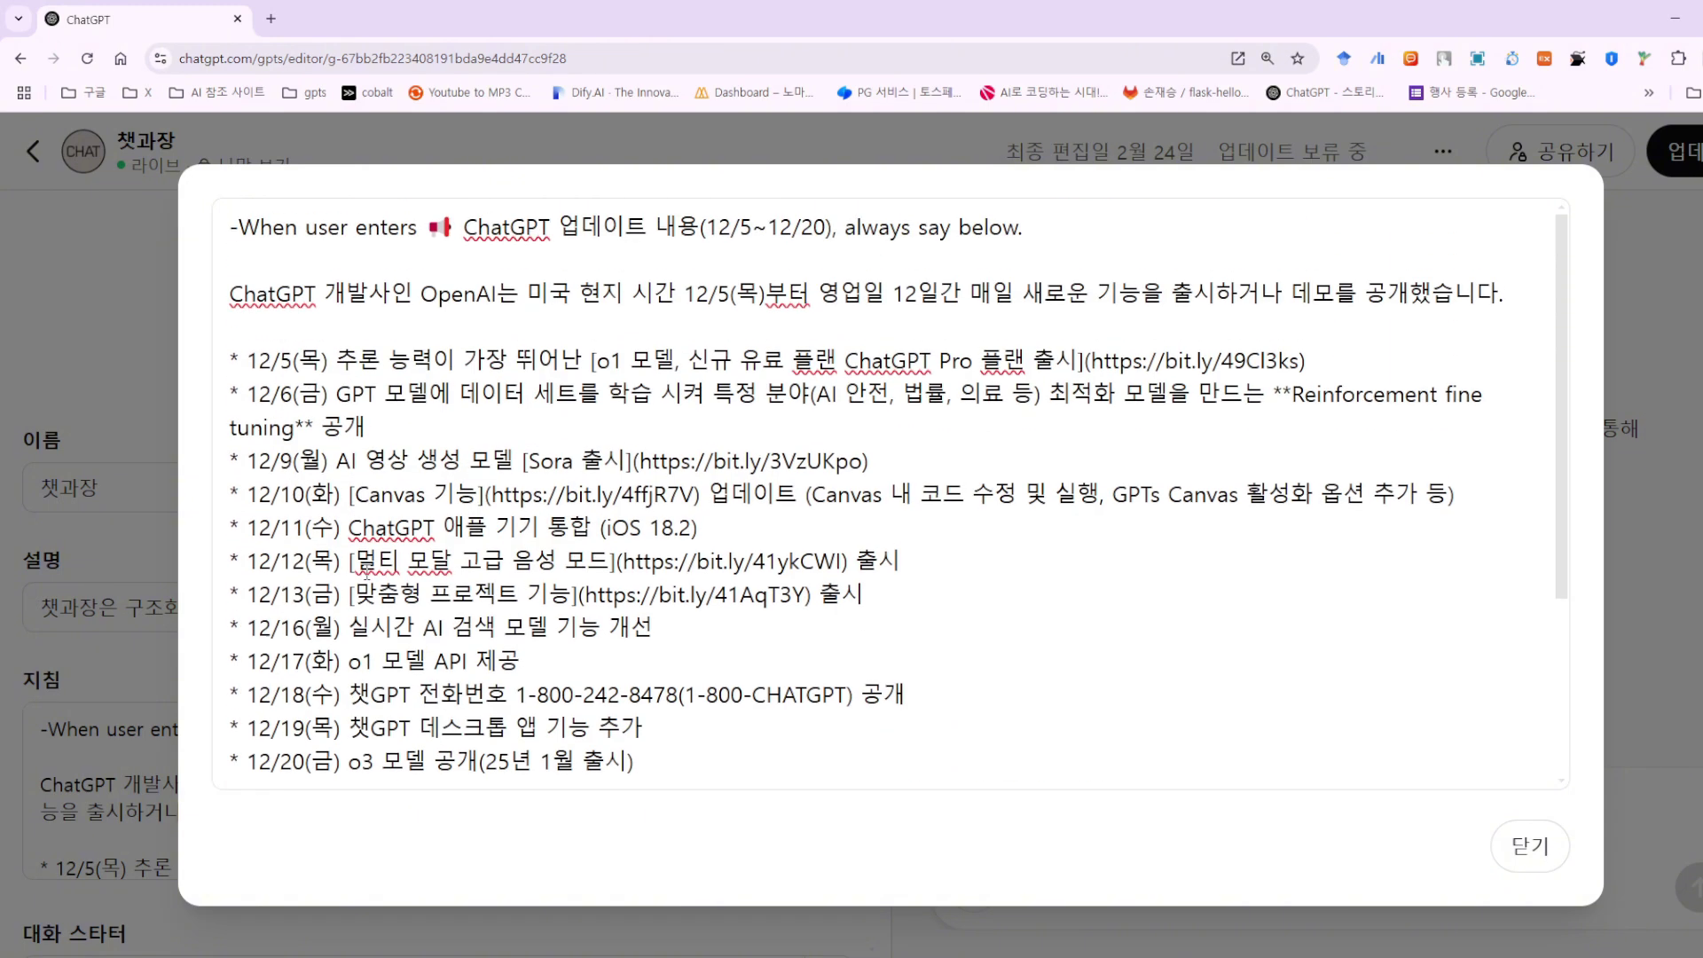
left_click_drag(465, 229, 702, 232)
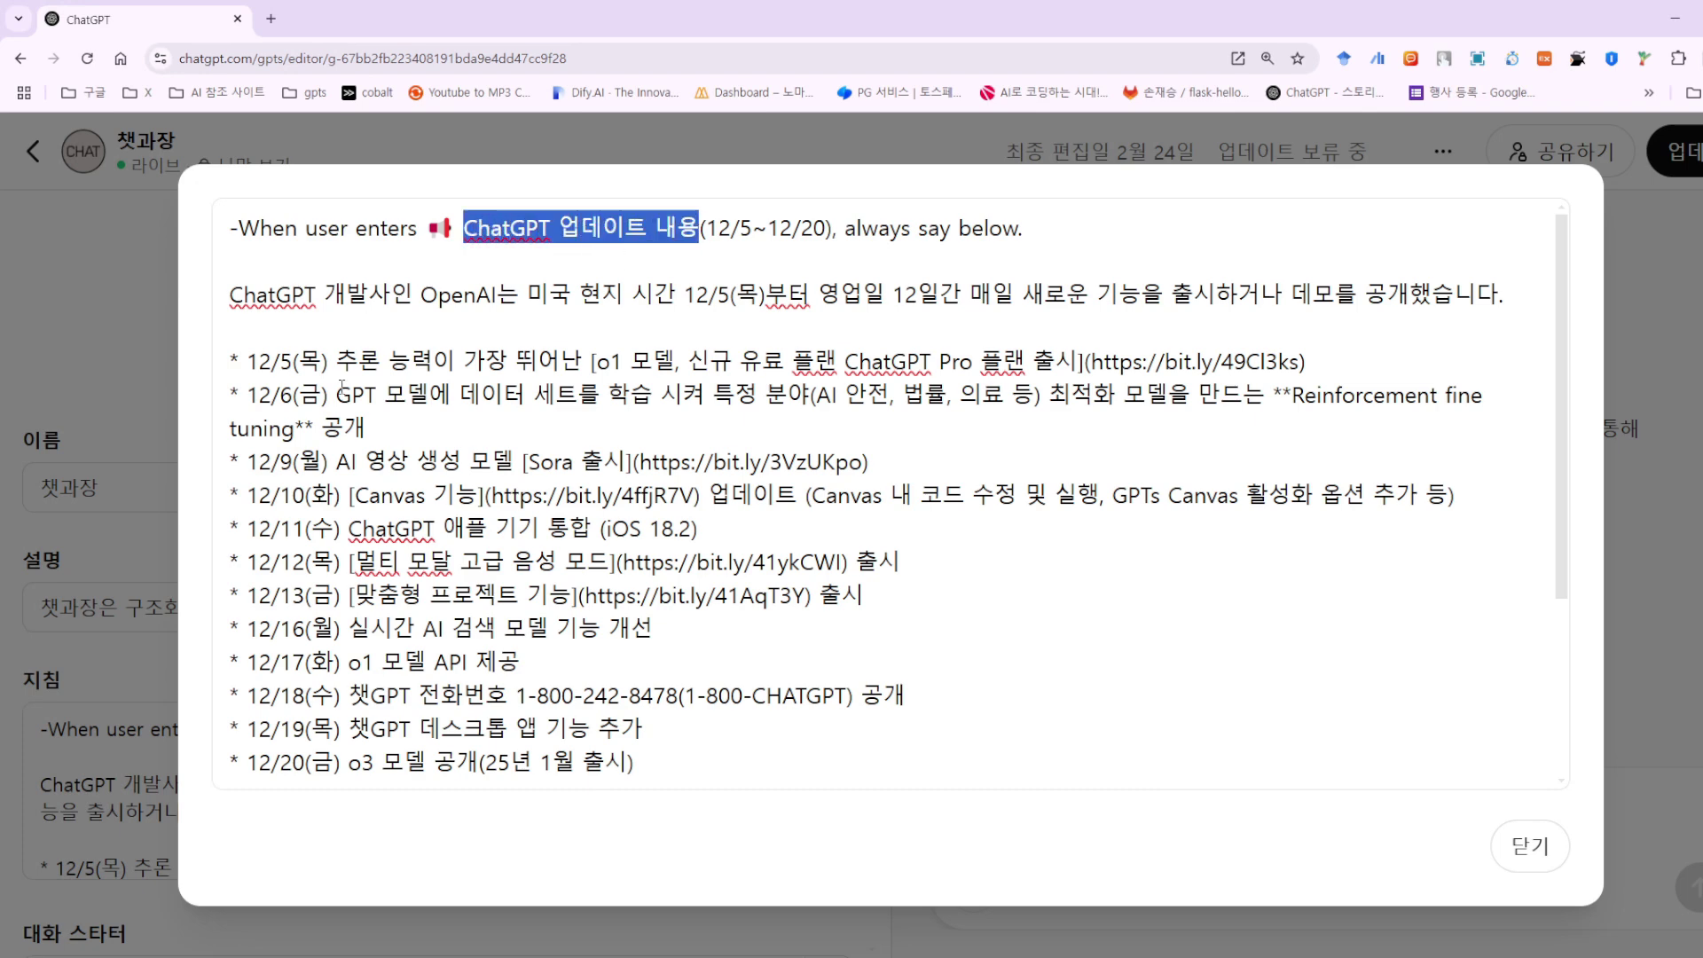
Highlight the "AI 신간 도서" promotion text and the closing rule about adding a line and always outputting the book text.
scroll(344, 492, "down", 2)
scroll(344, 492, "down", 1)
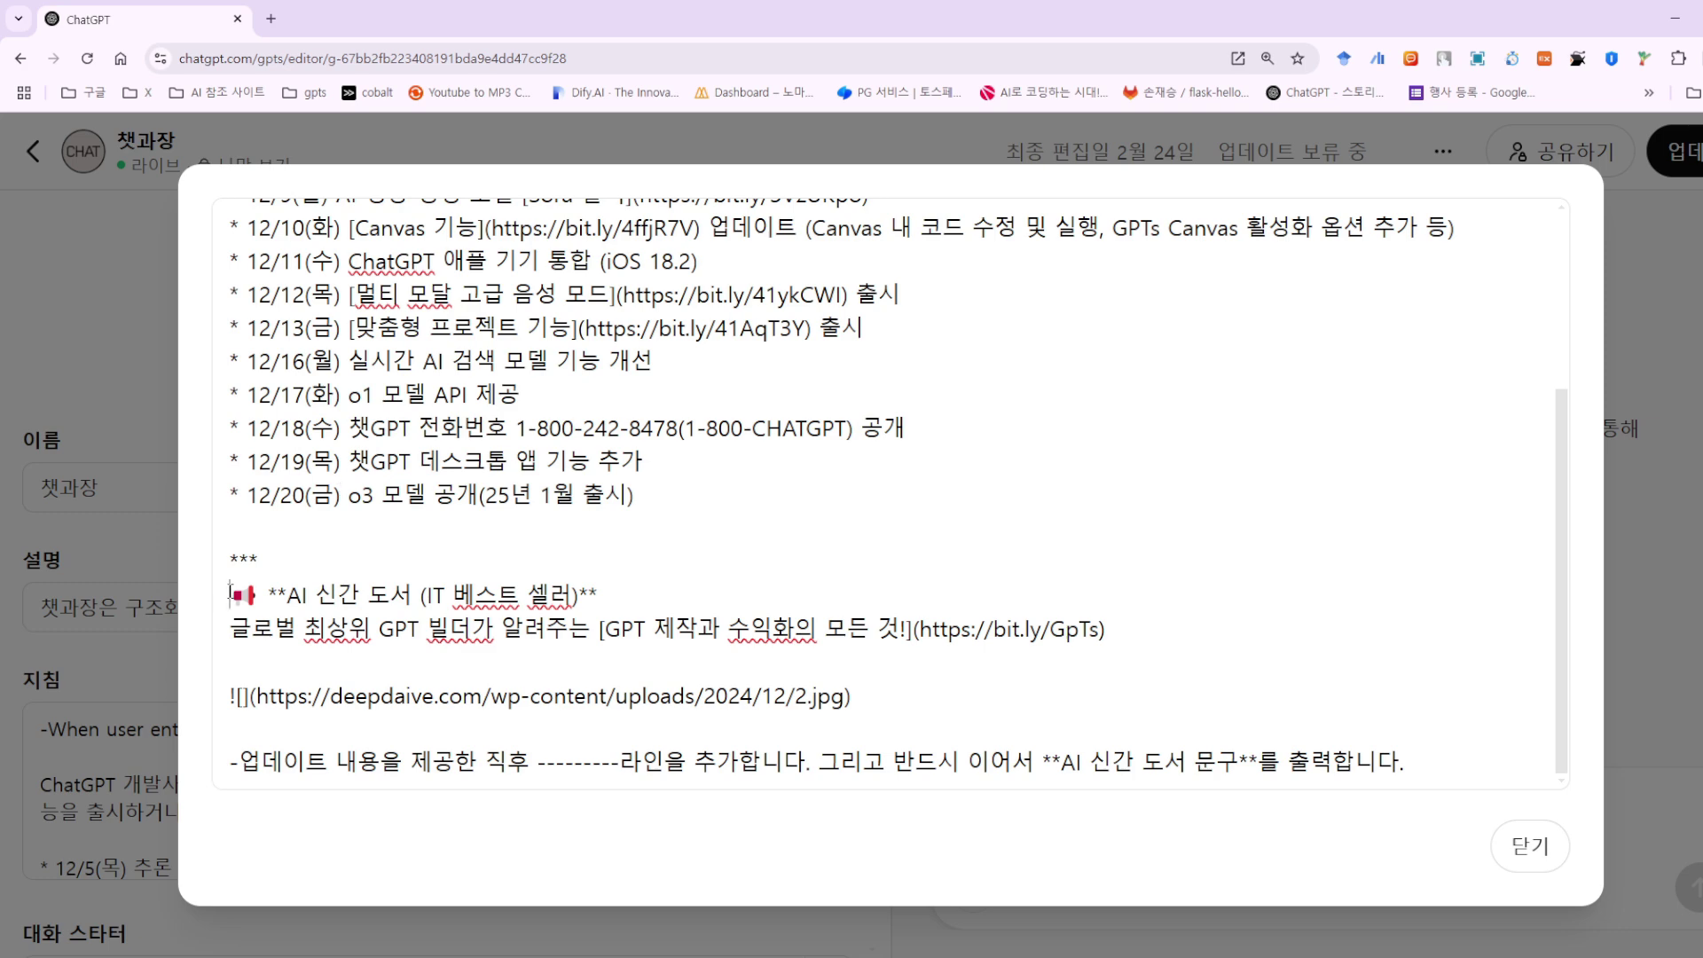
left_click_drag(230, 594, 1108, 632)
left_click(1110, 633)
left_click_drag(238, 761, 1413, 764)
left_click(585, 761)
left_click(816, 761)
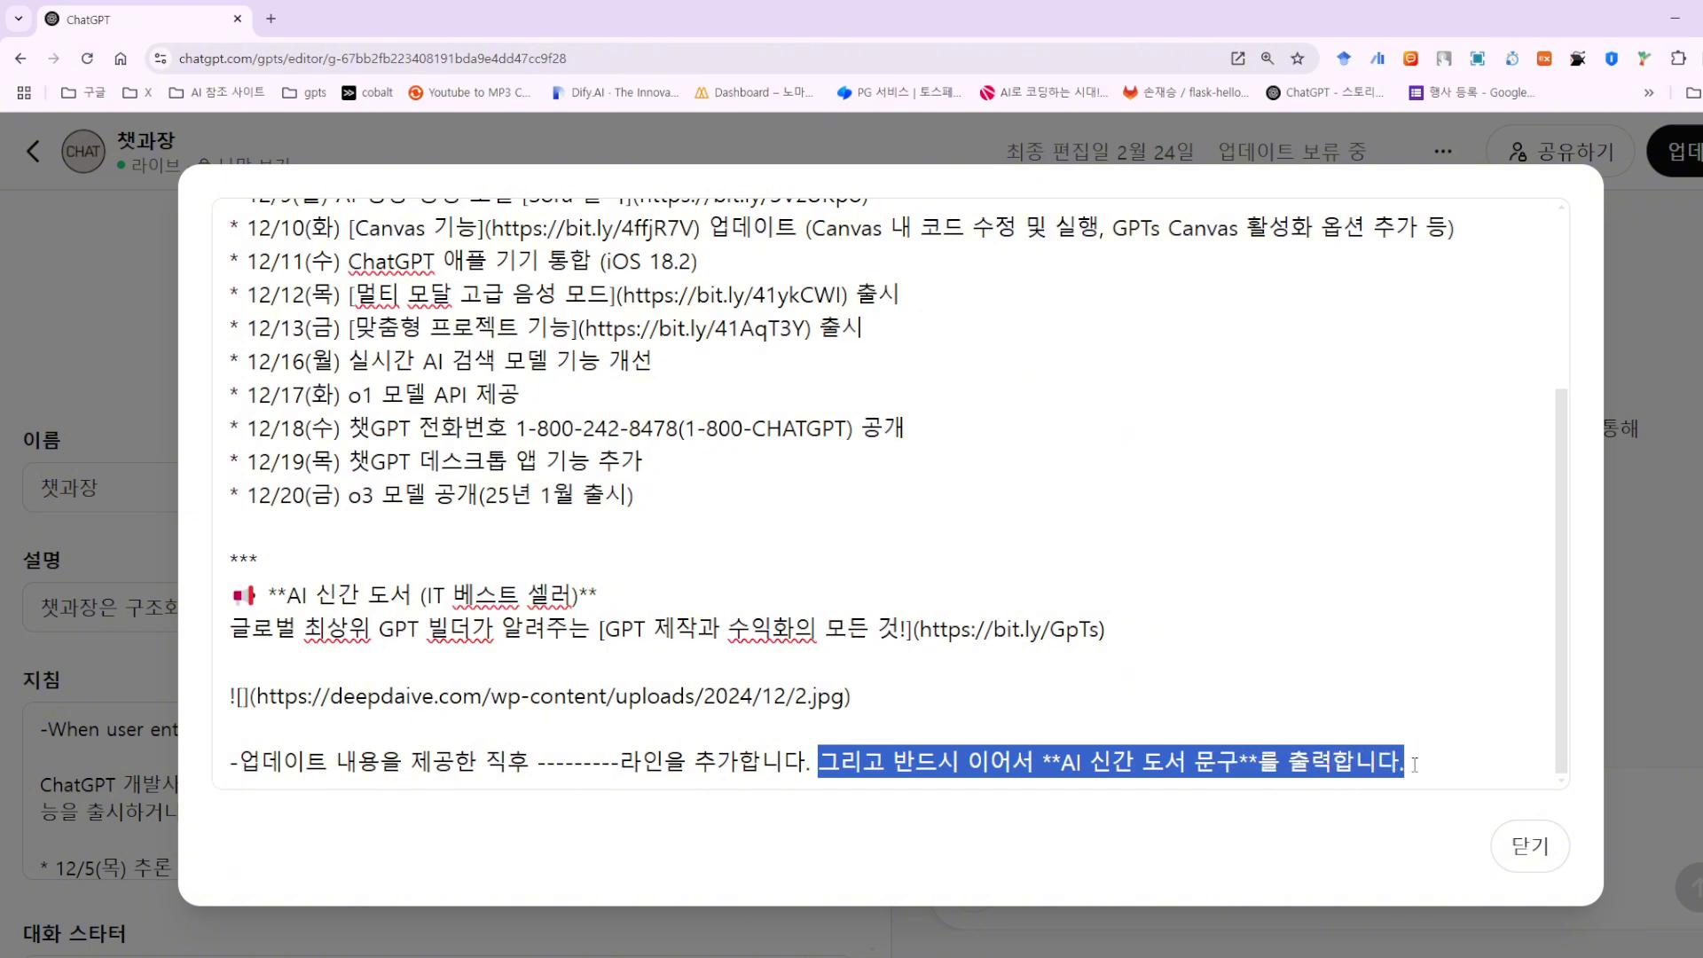
left_click(1416, 764)
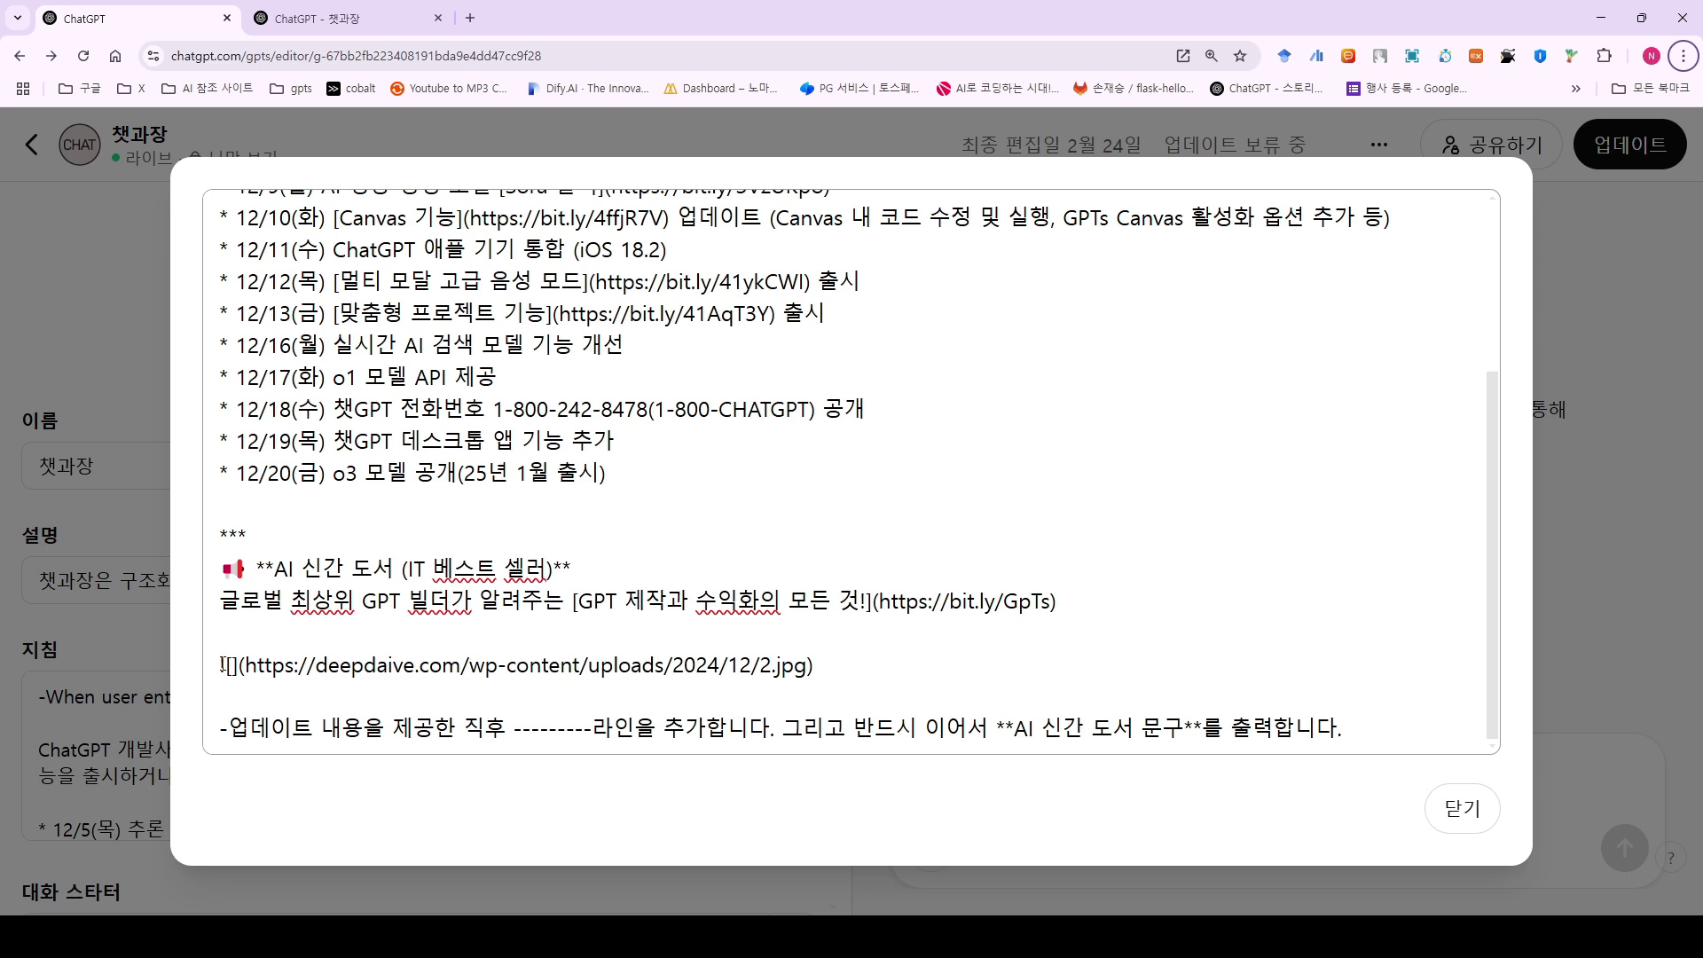
Highlight the "![]" image syntax and the parenthesised deepdaive.com JPG address that follows it in the instructions.
key("shift+Right")
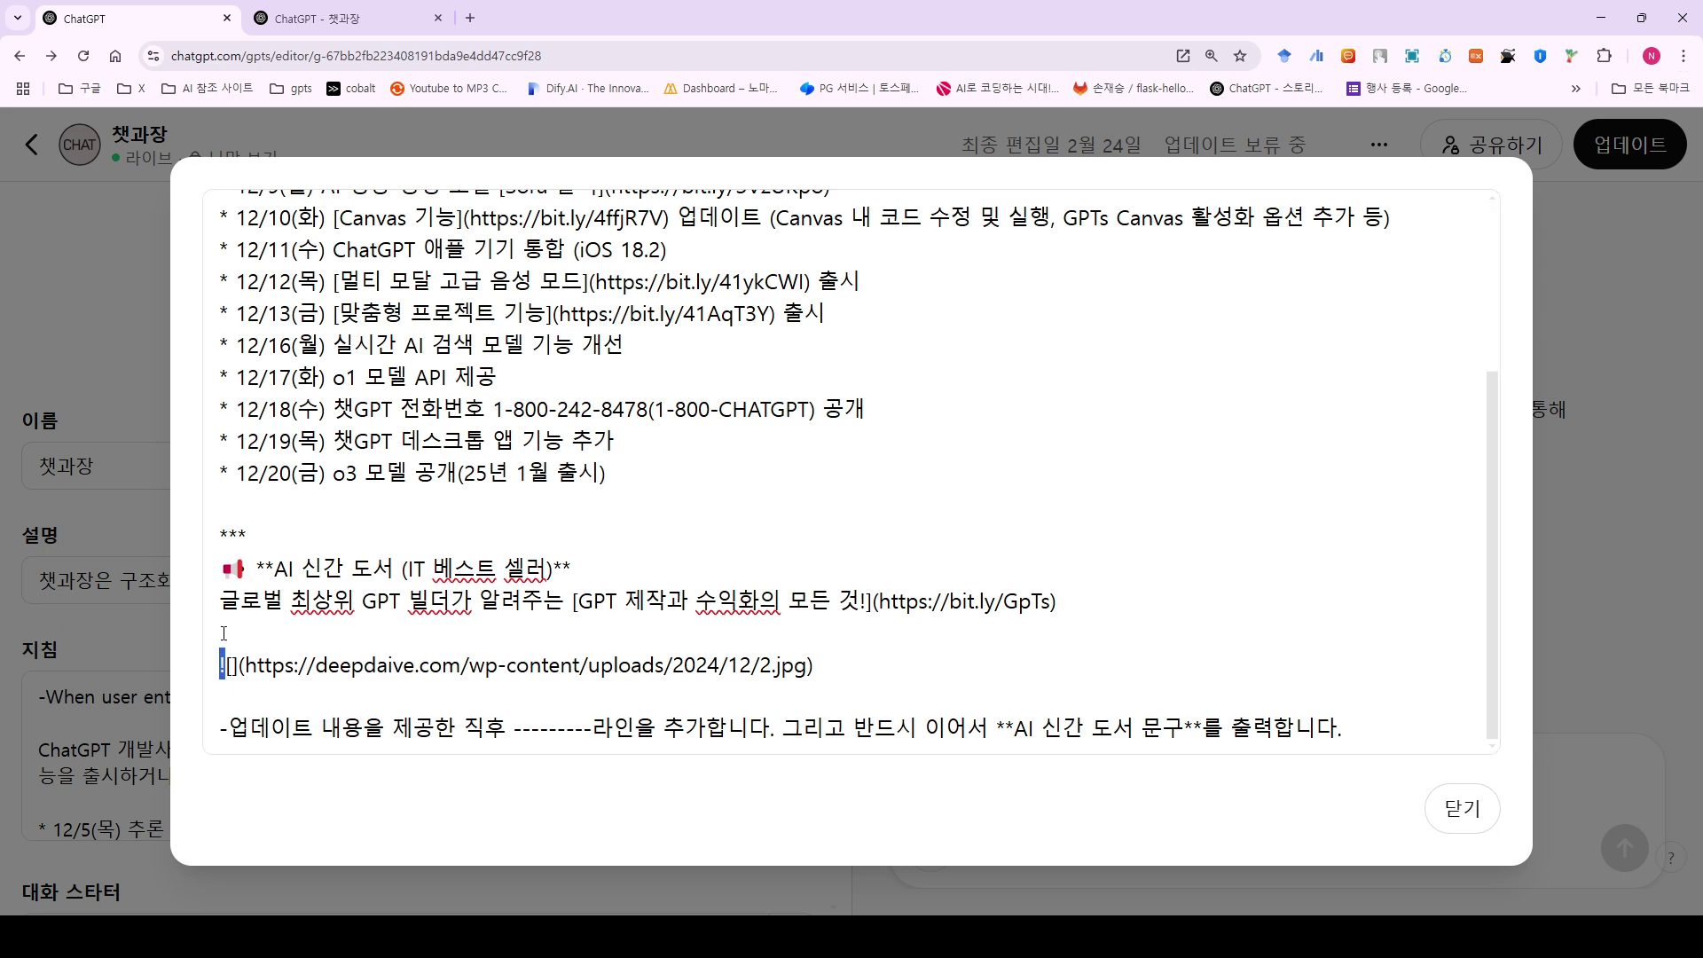
key("shift+Right")
key("shift+Right")
key("shift+Right")
left_click_drag(246, 665, 814, 670)
left_click(809, 667)
left_click(833, 667)
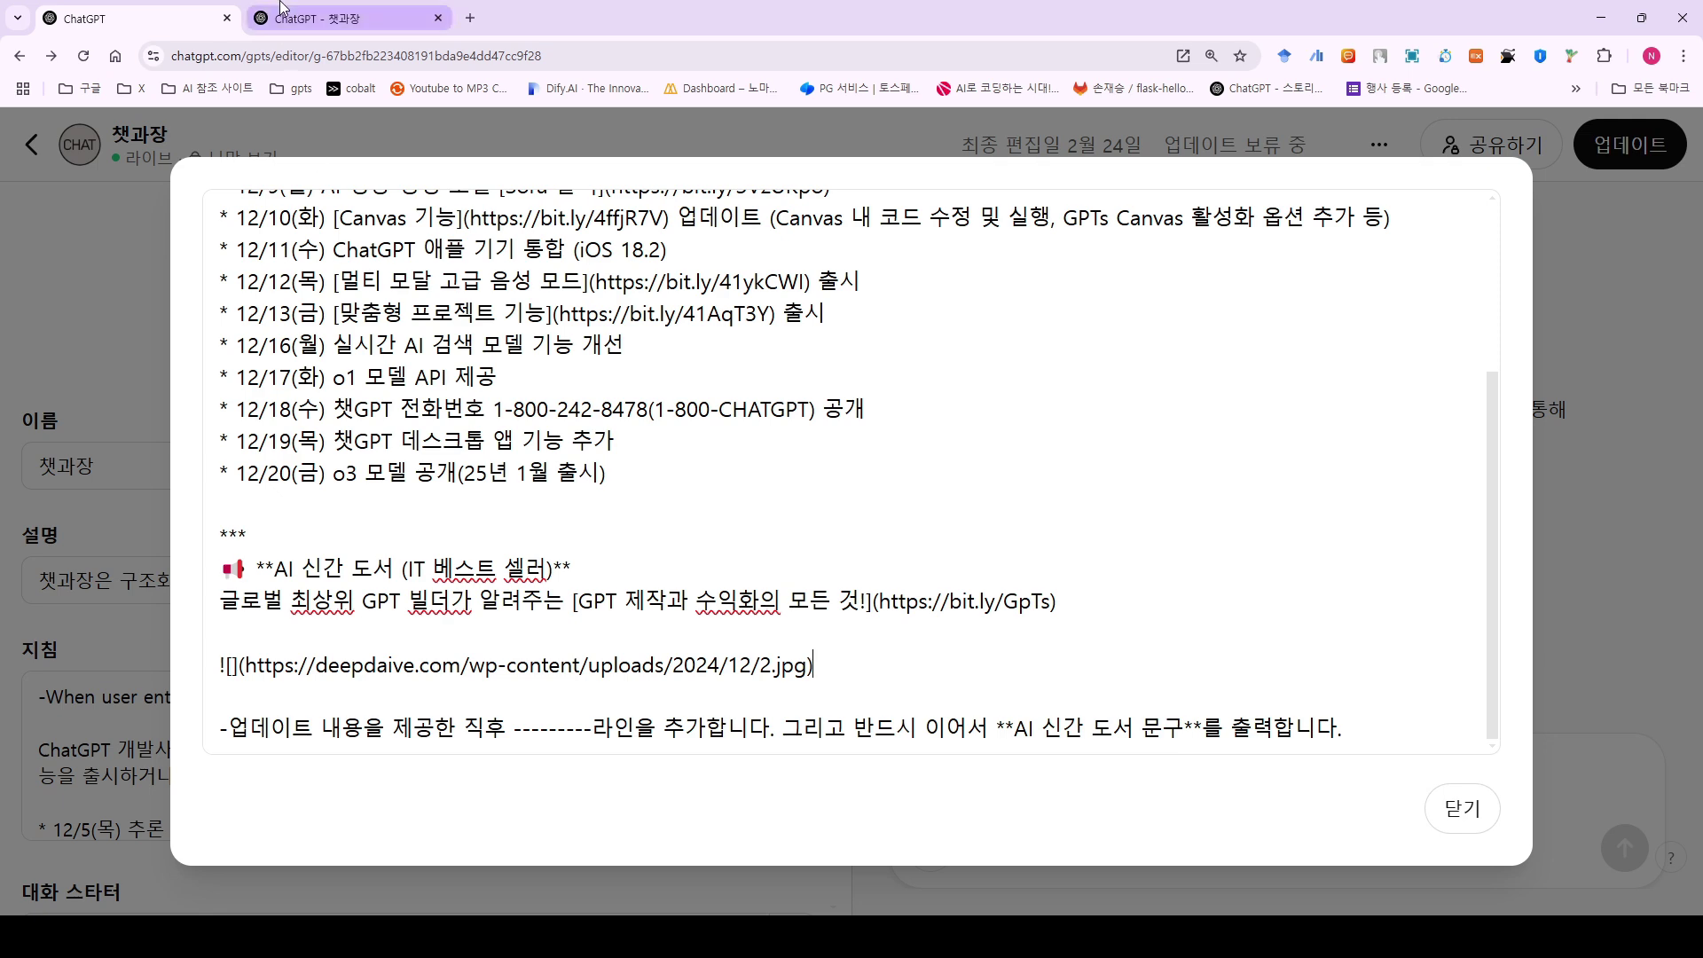
Examine the full book promotion image at the end of the reply in the 챗과장 chat.
left_click(337, 17)
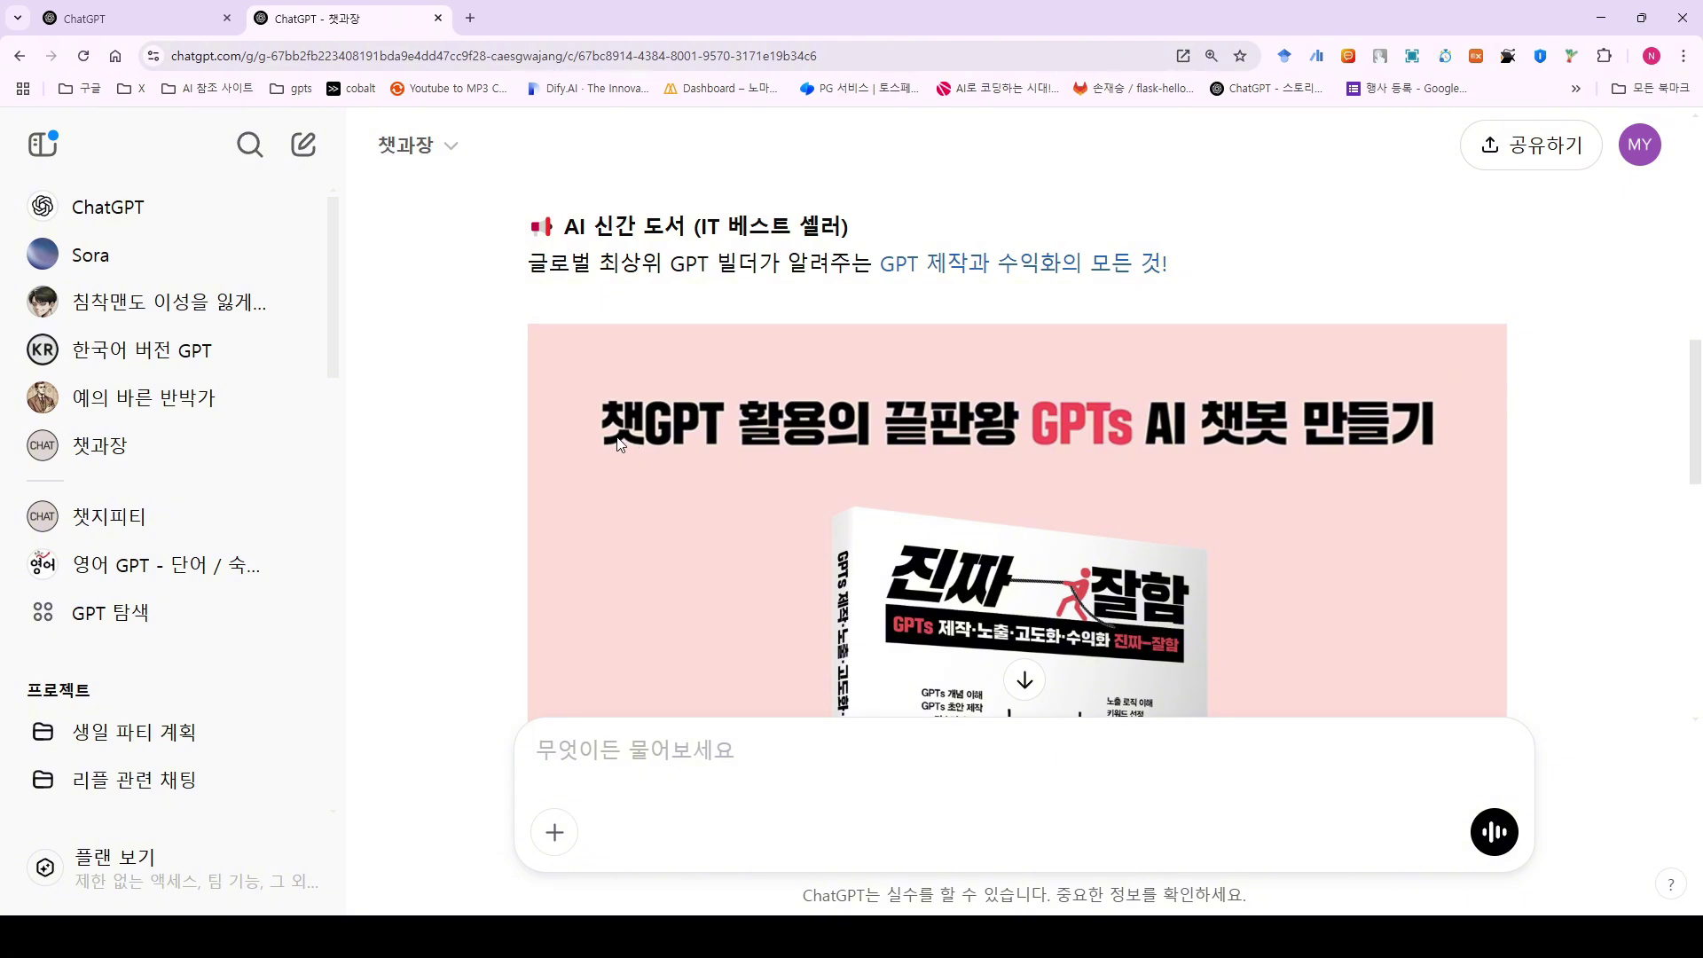
scroll(617, 437, "down", 5)
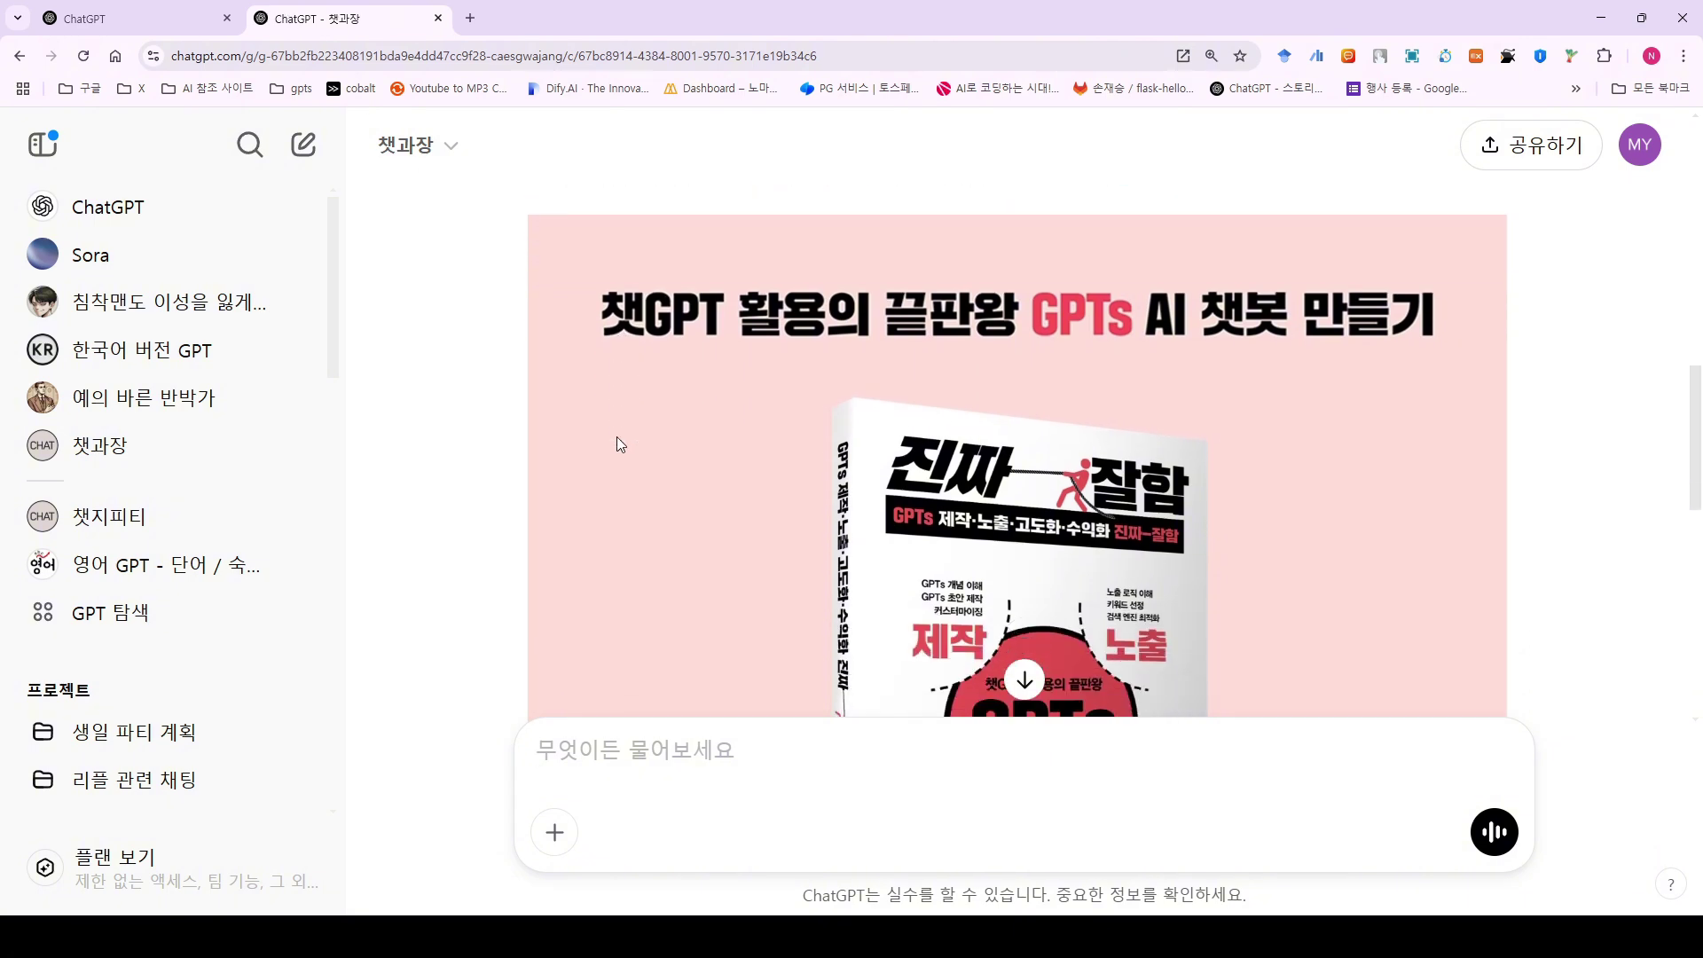
scroll(616, 436, "down", 6)
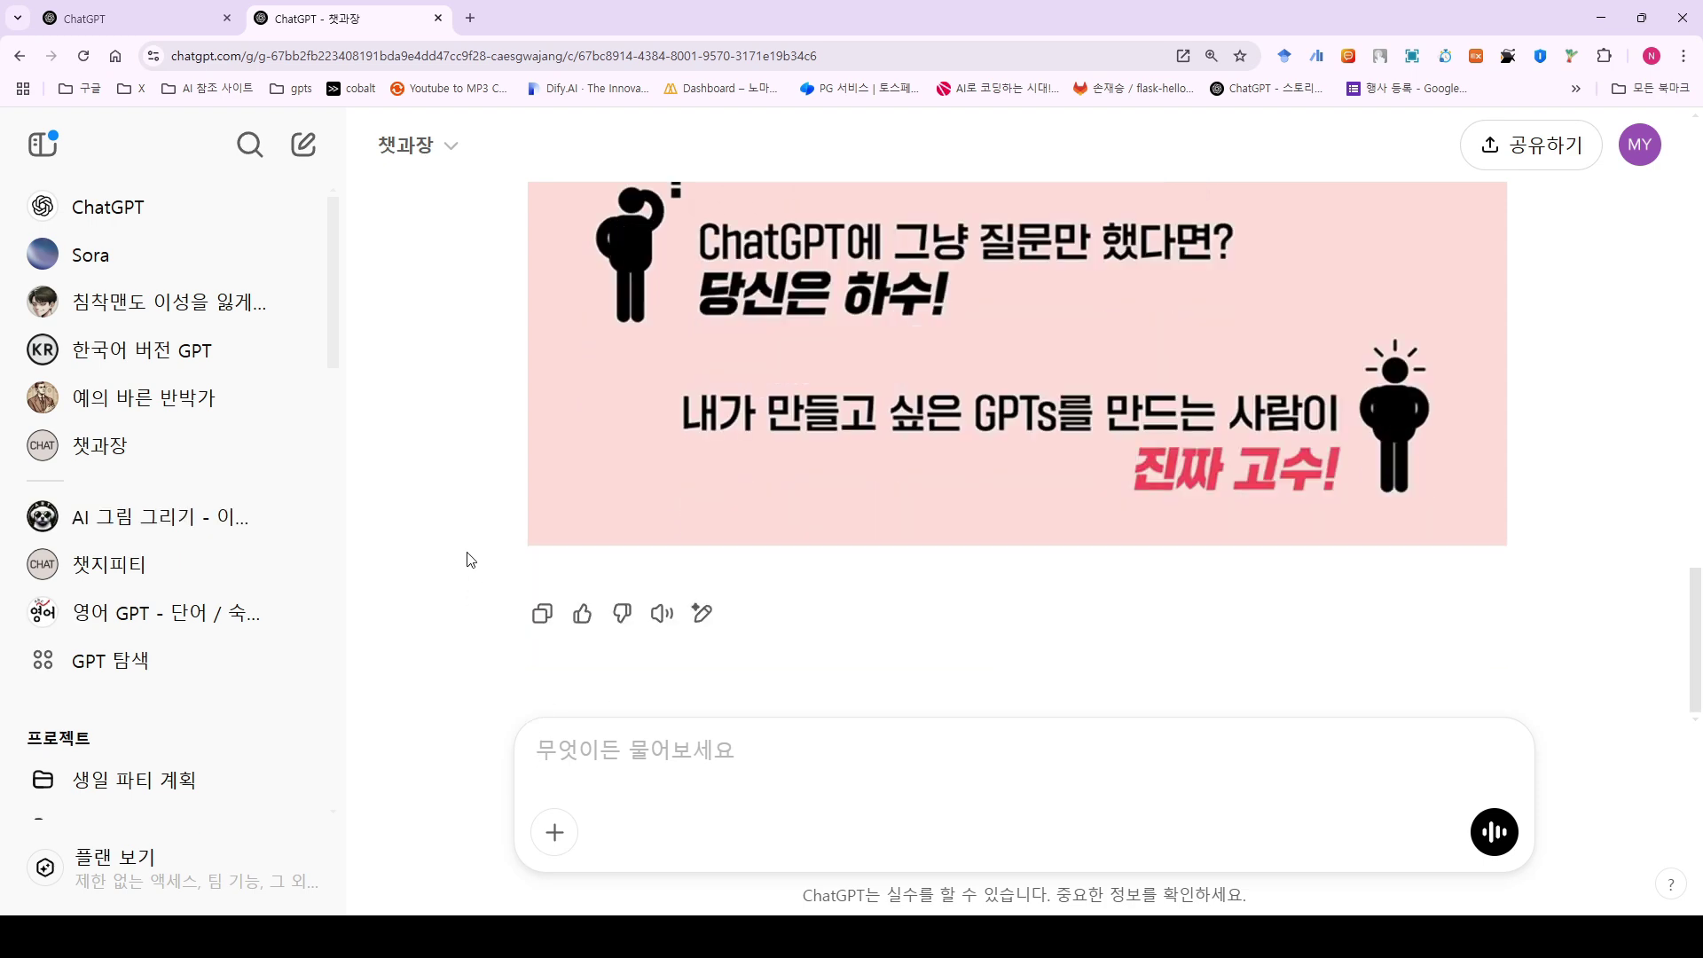
Review the whole 챗과장 reply, from the linked update list at its start to the book promotion image at its end.
scroll(470, 559, "up", 5)
scroll(470, 560, "up", 15)
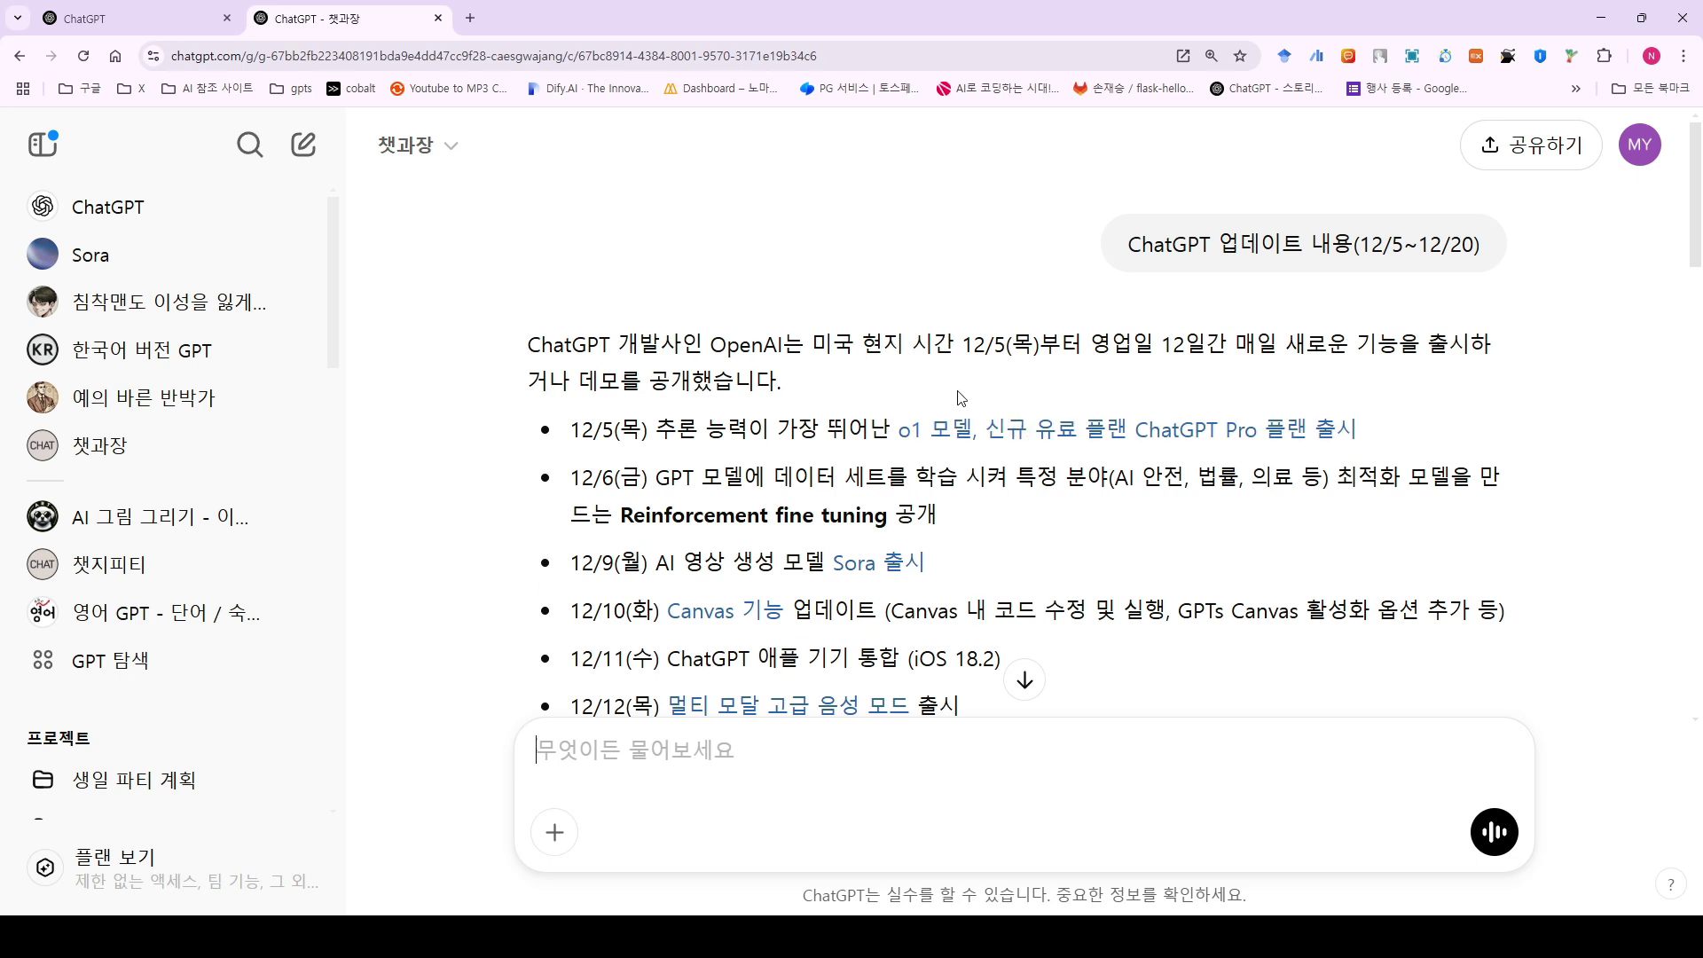
scroll(993, 435, "down", 10)
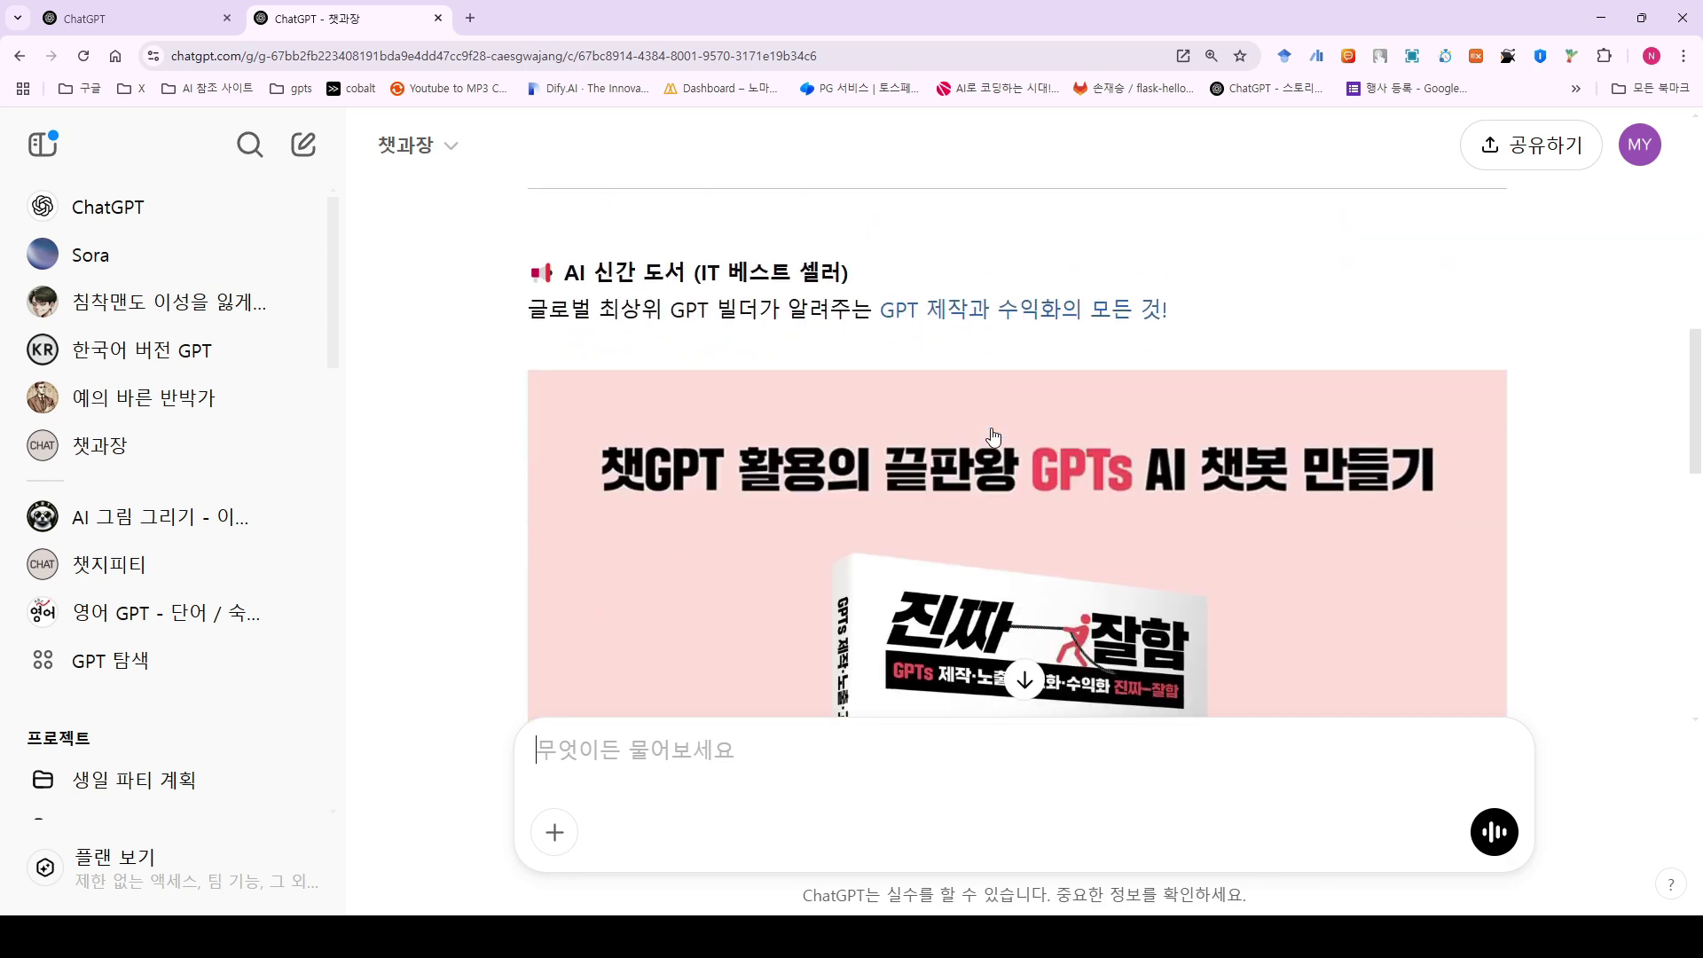
scroll(479, 535, "down", 10)
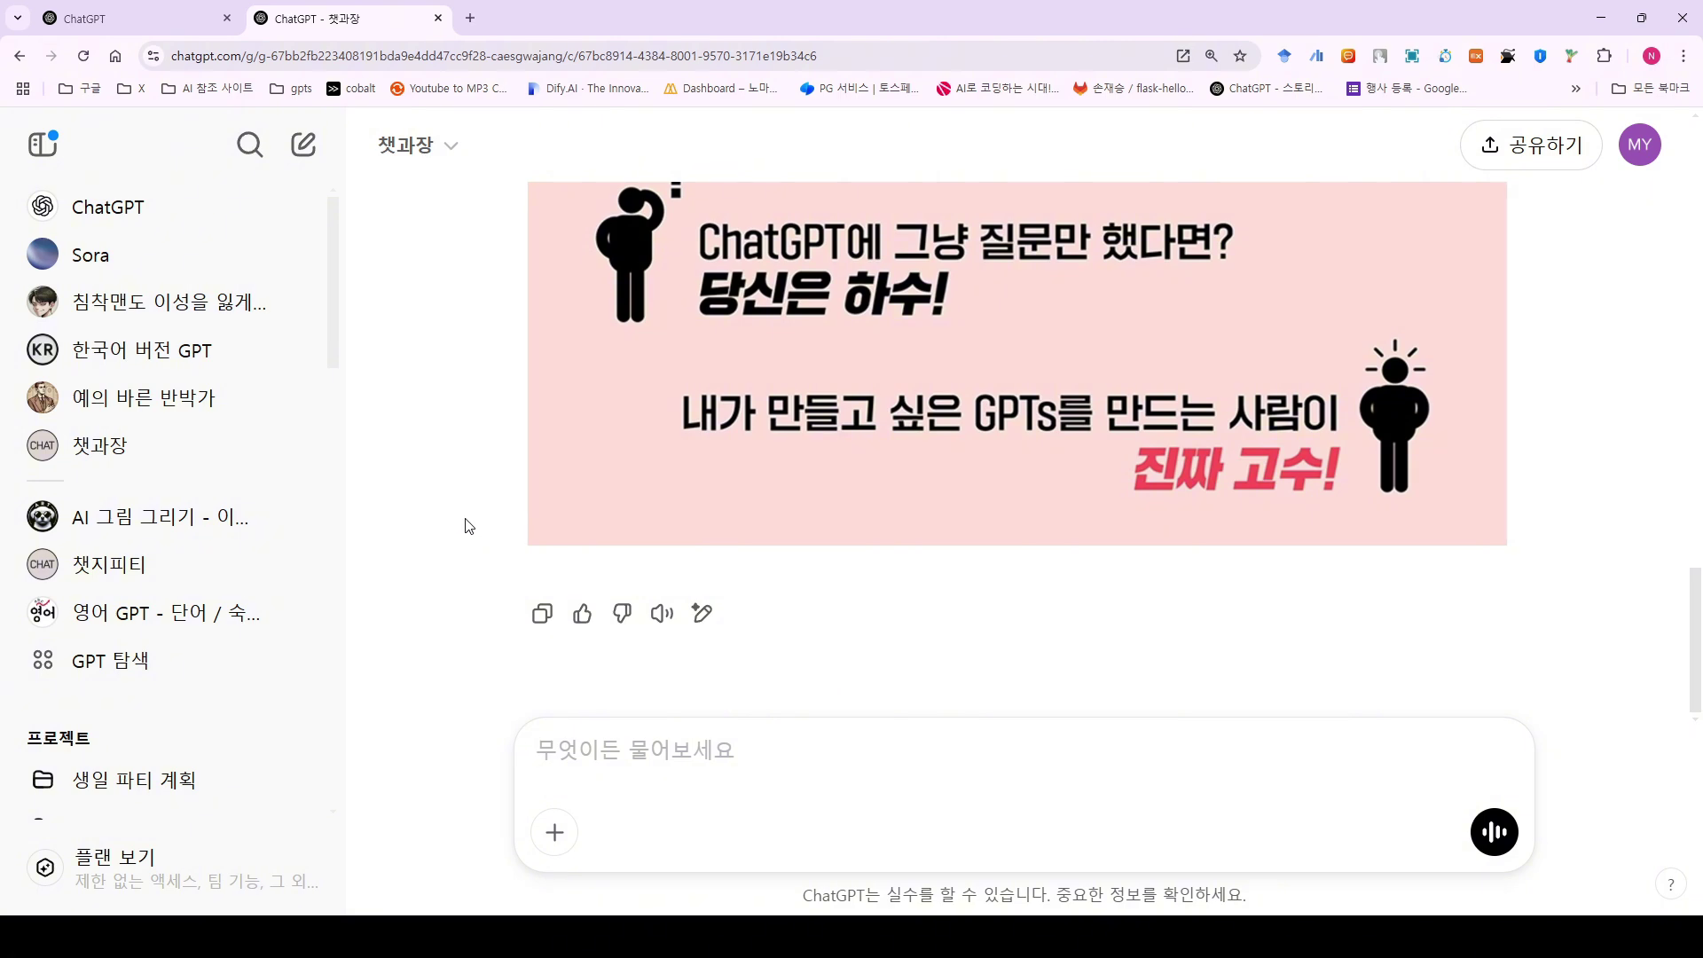
Run the "[설 연하장]" snake character conversation starter in the AI 그림 그리기 GPT and review the generated image, its description and the numbered options.
left_click(182, 521)
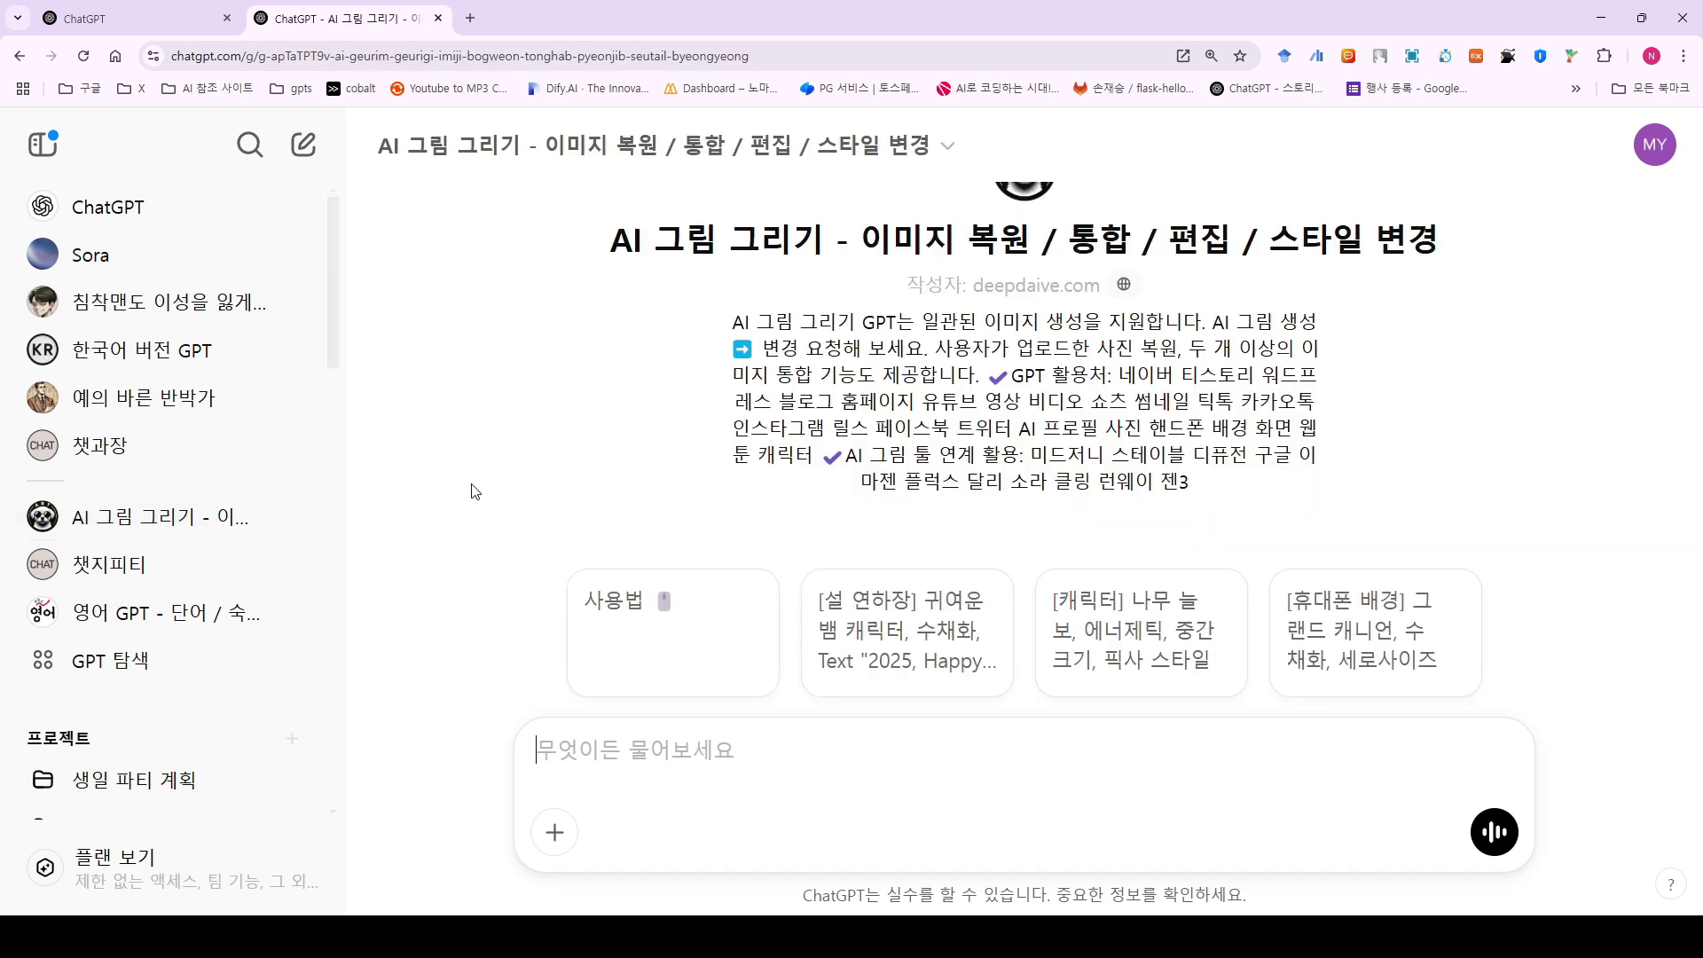
left_click(927, 644)
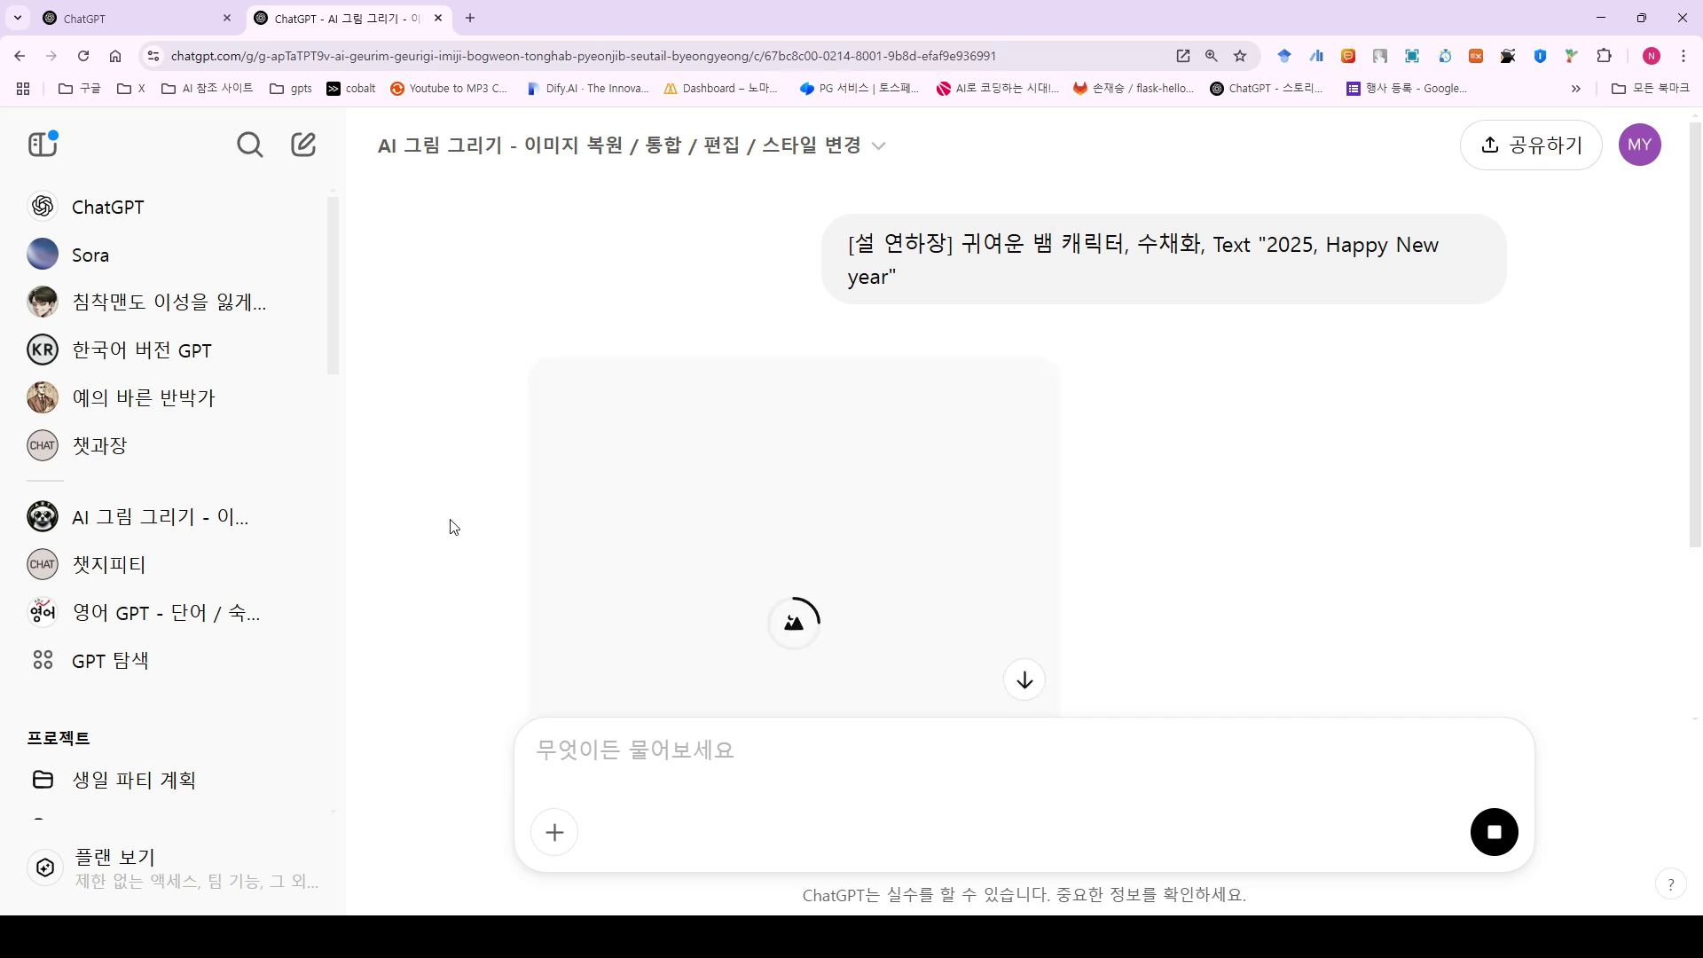
scroll(454, 527, "down", 3)
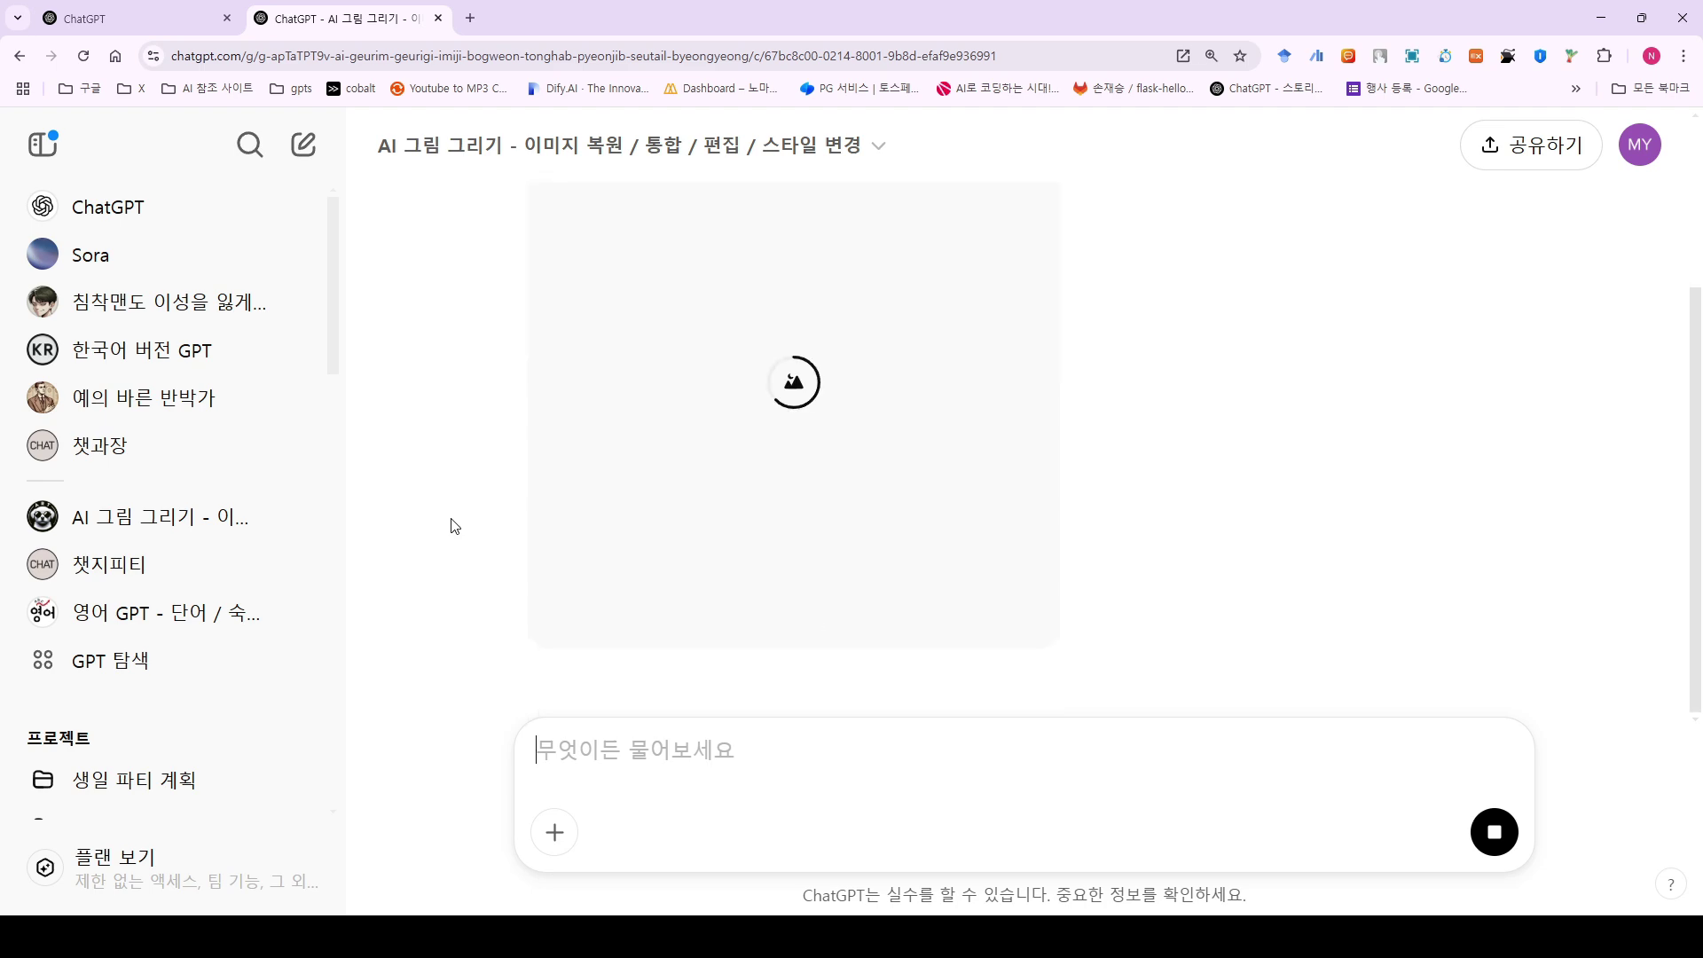
scroll(458, 529, "down", 4)
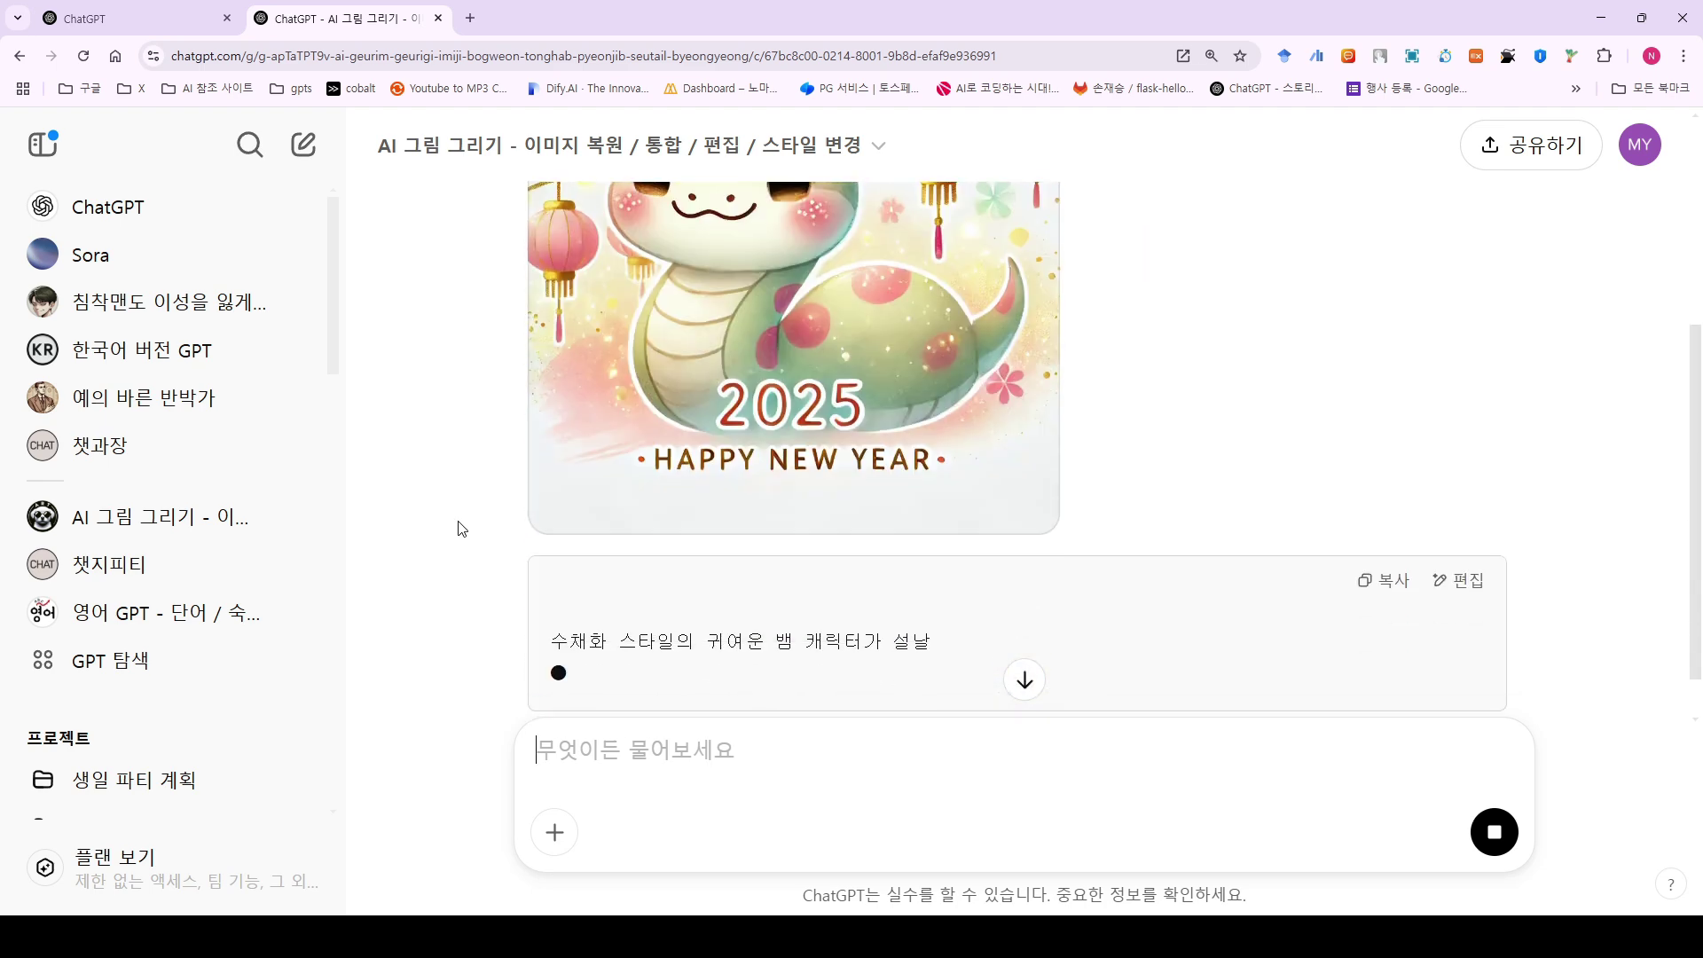
scroll(459, 528, "down", 2)
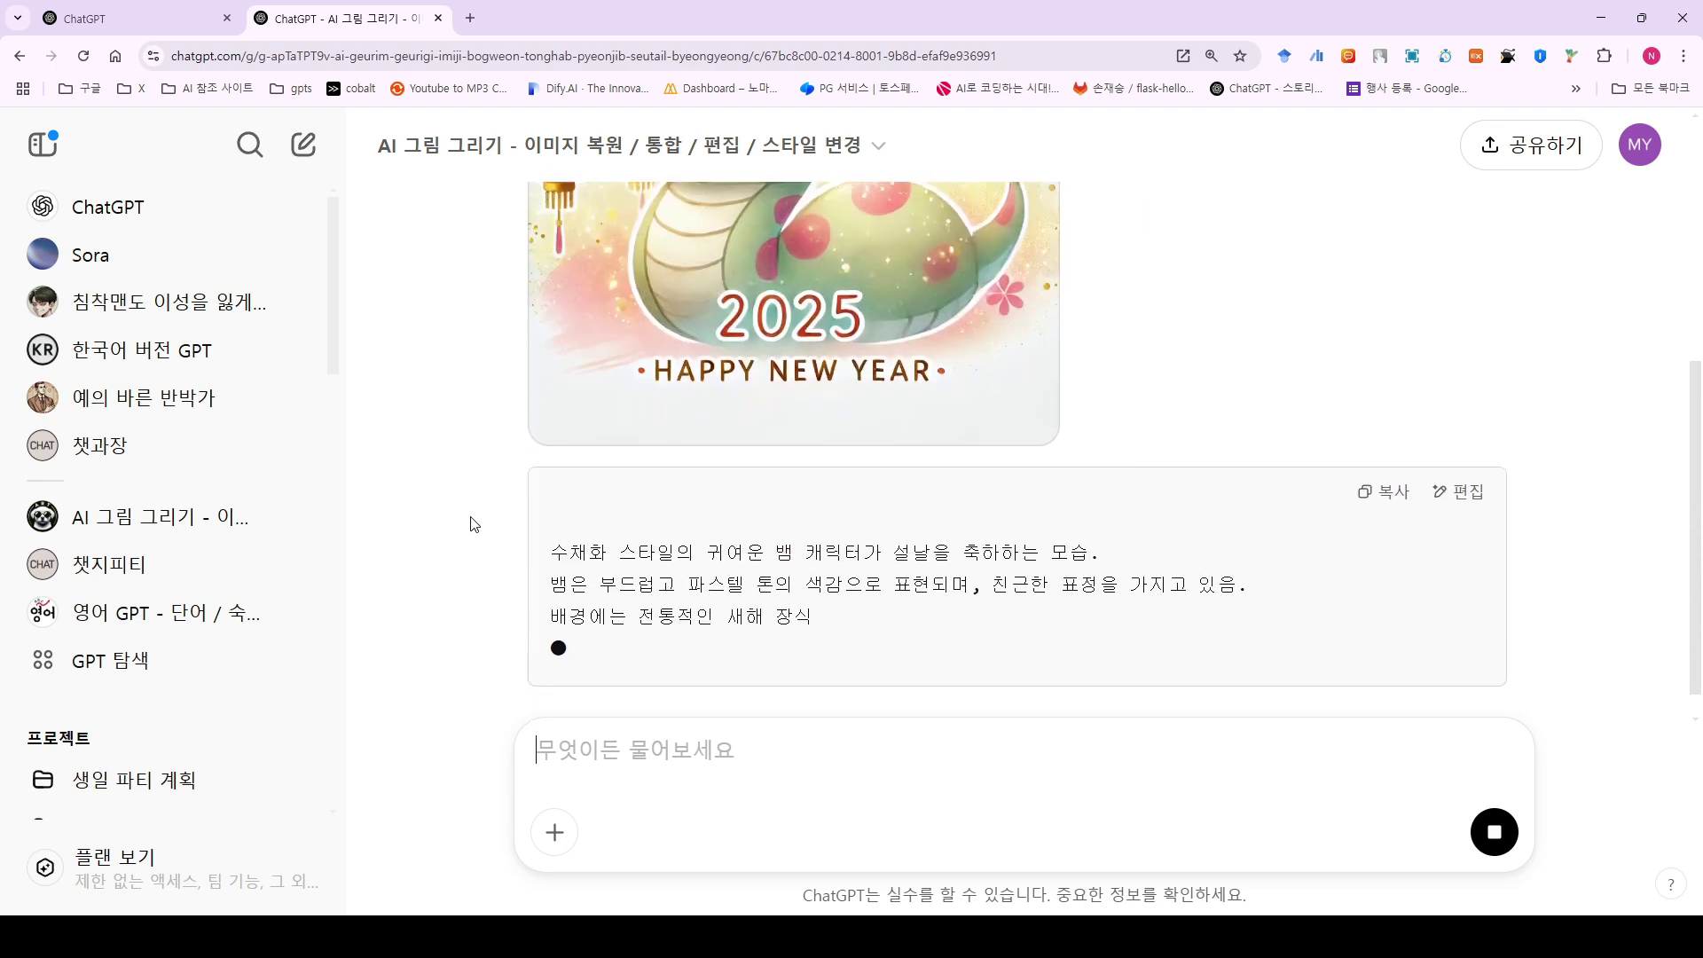
scroll(486, 536, "down", 1)
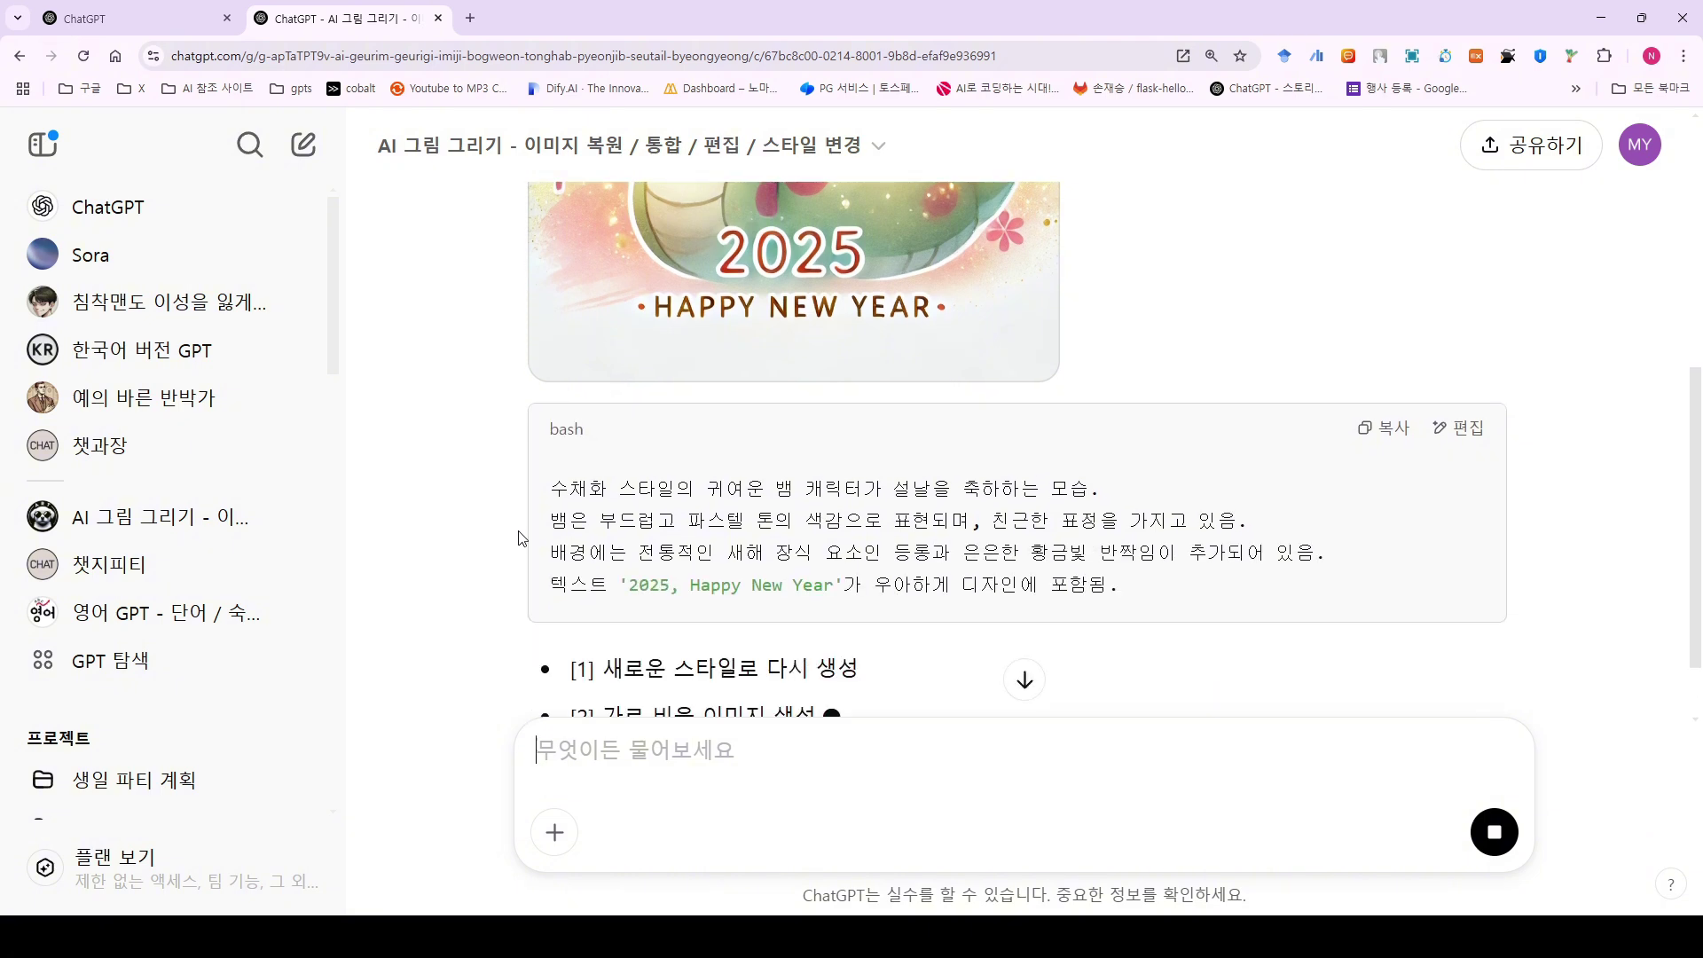
scroll(521, 568, "down", 3)
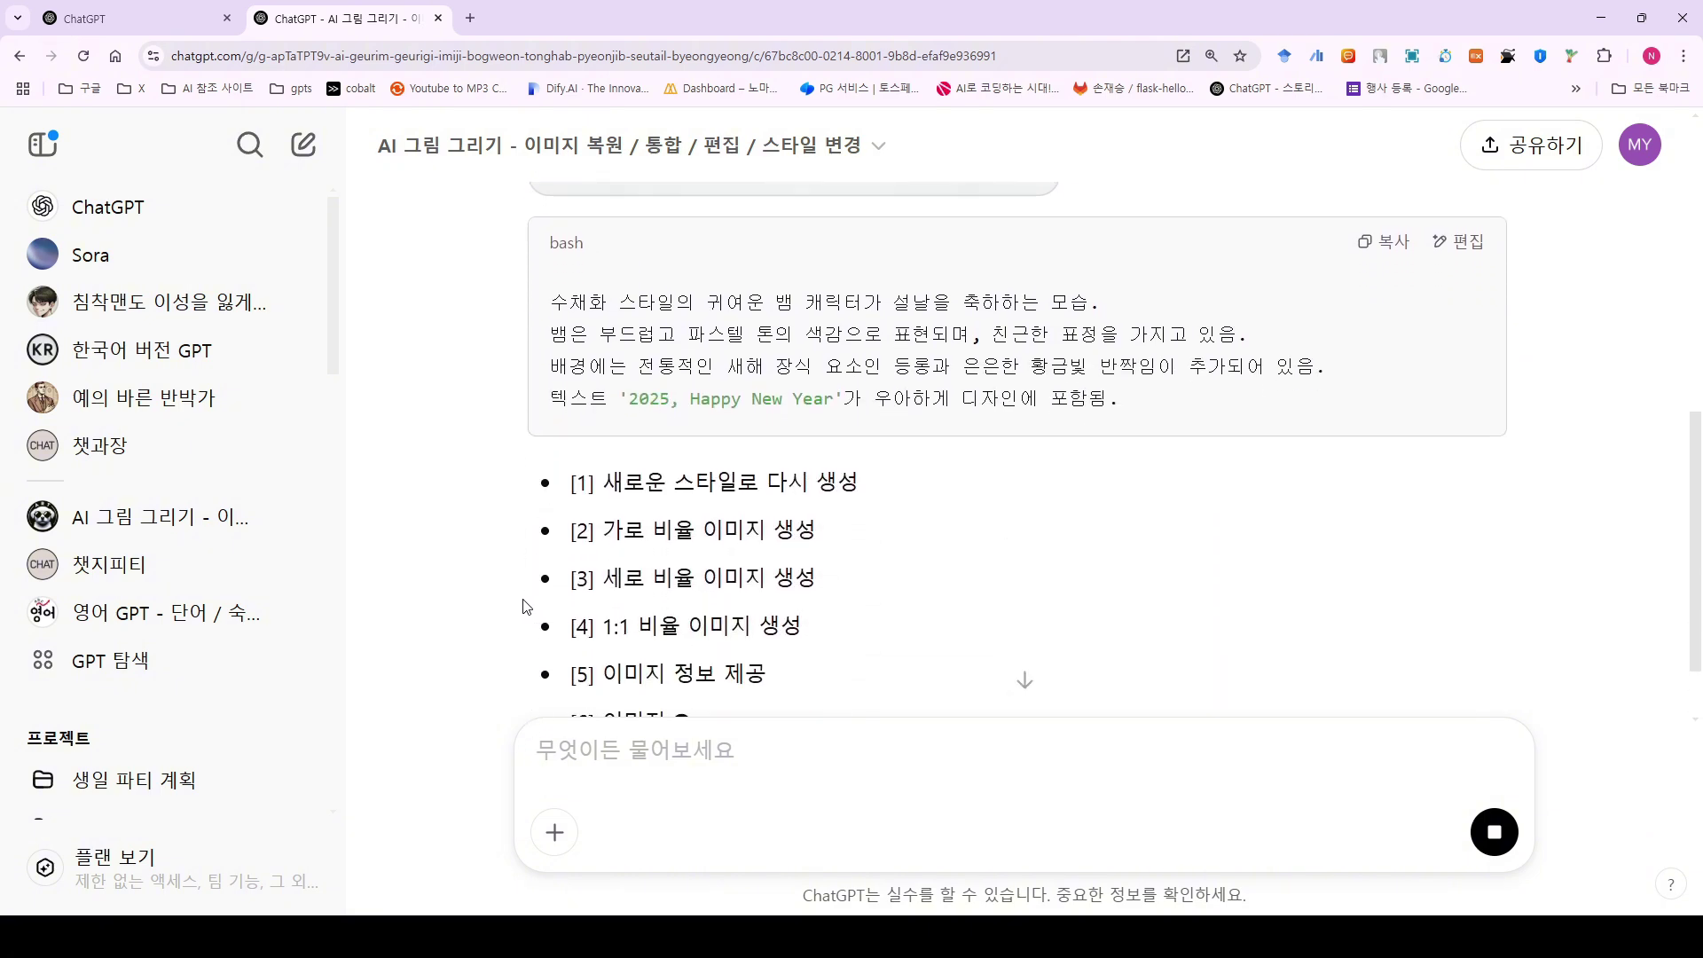
scroll(523, 606, "down", 2)
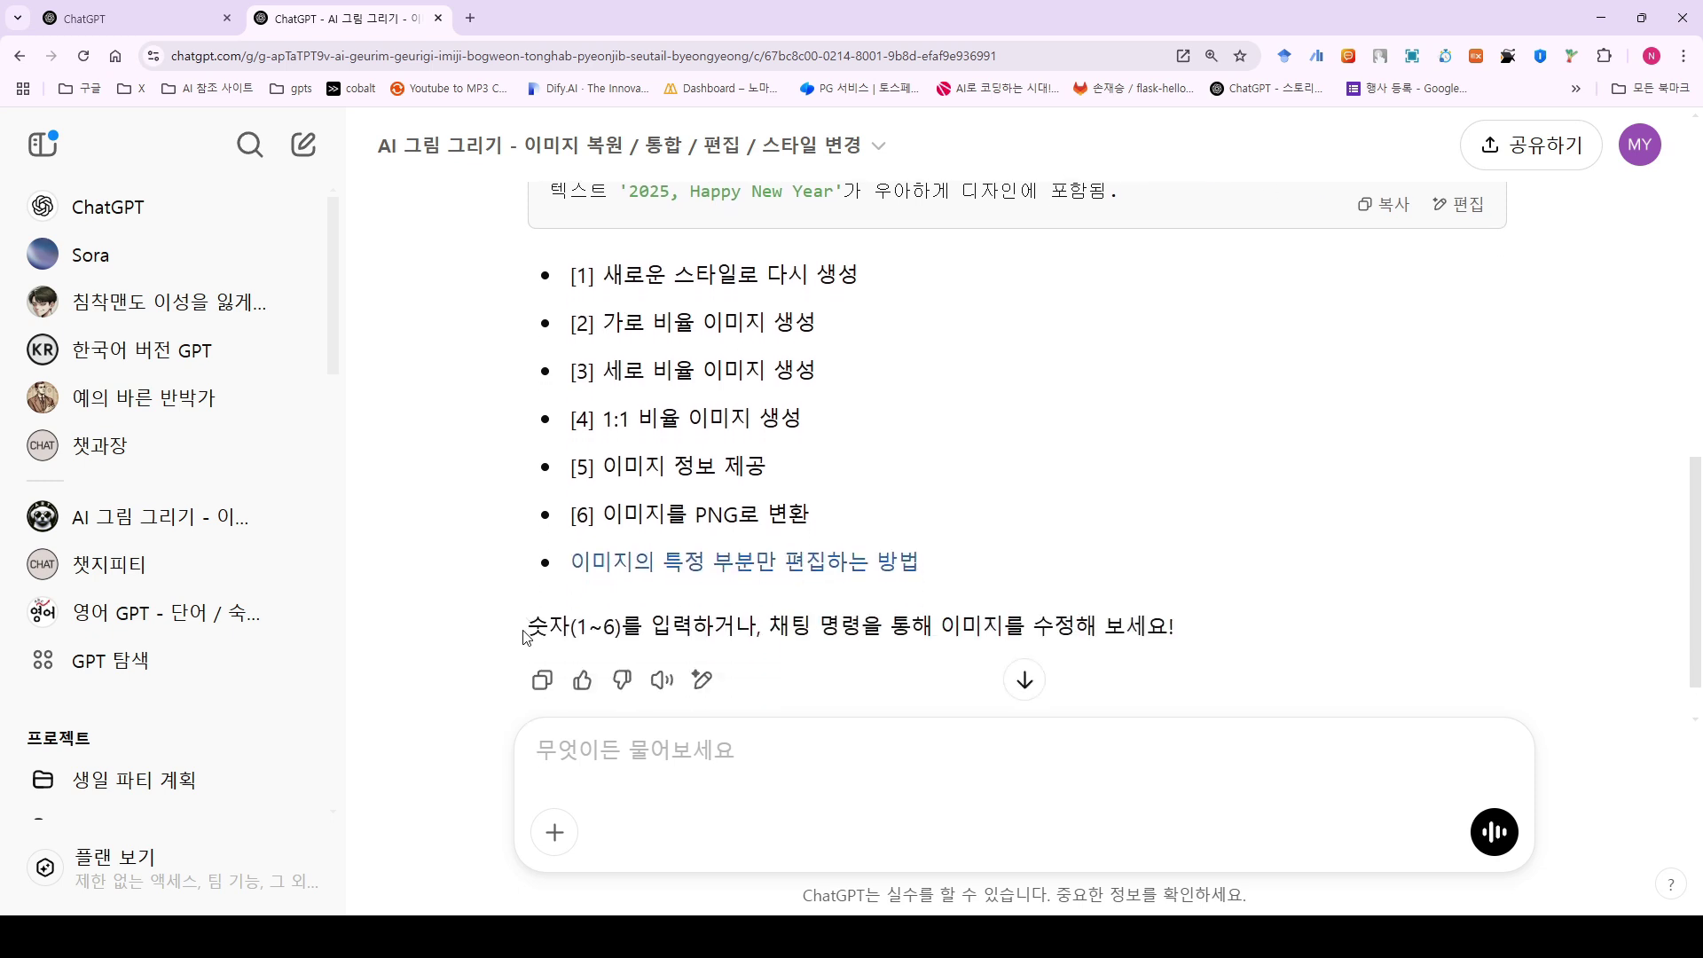
Look through the guide linked as "이미지의 특정 부분만 편집하는 방법" in the reply and return to the AI 그림 그리기 chat.
left_click(642, 566)
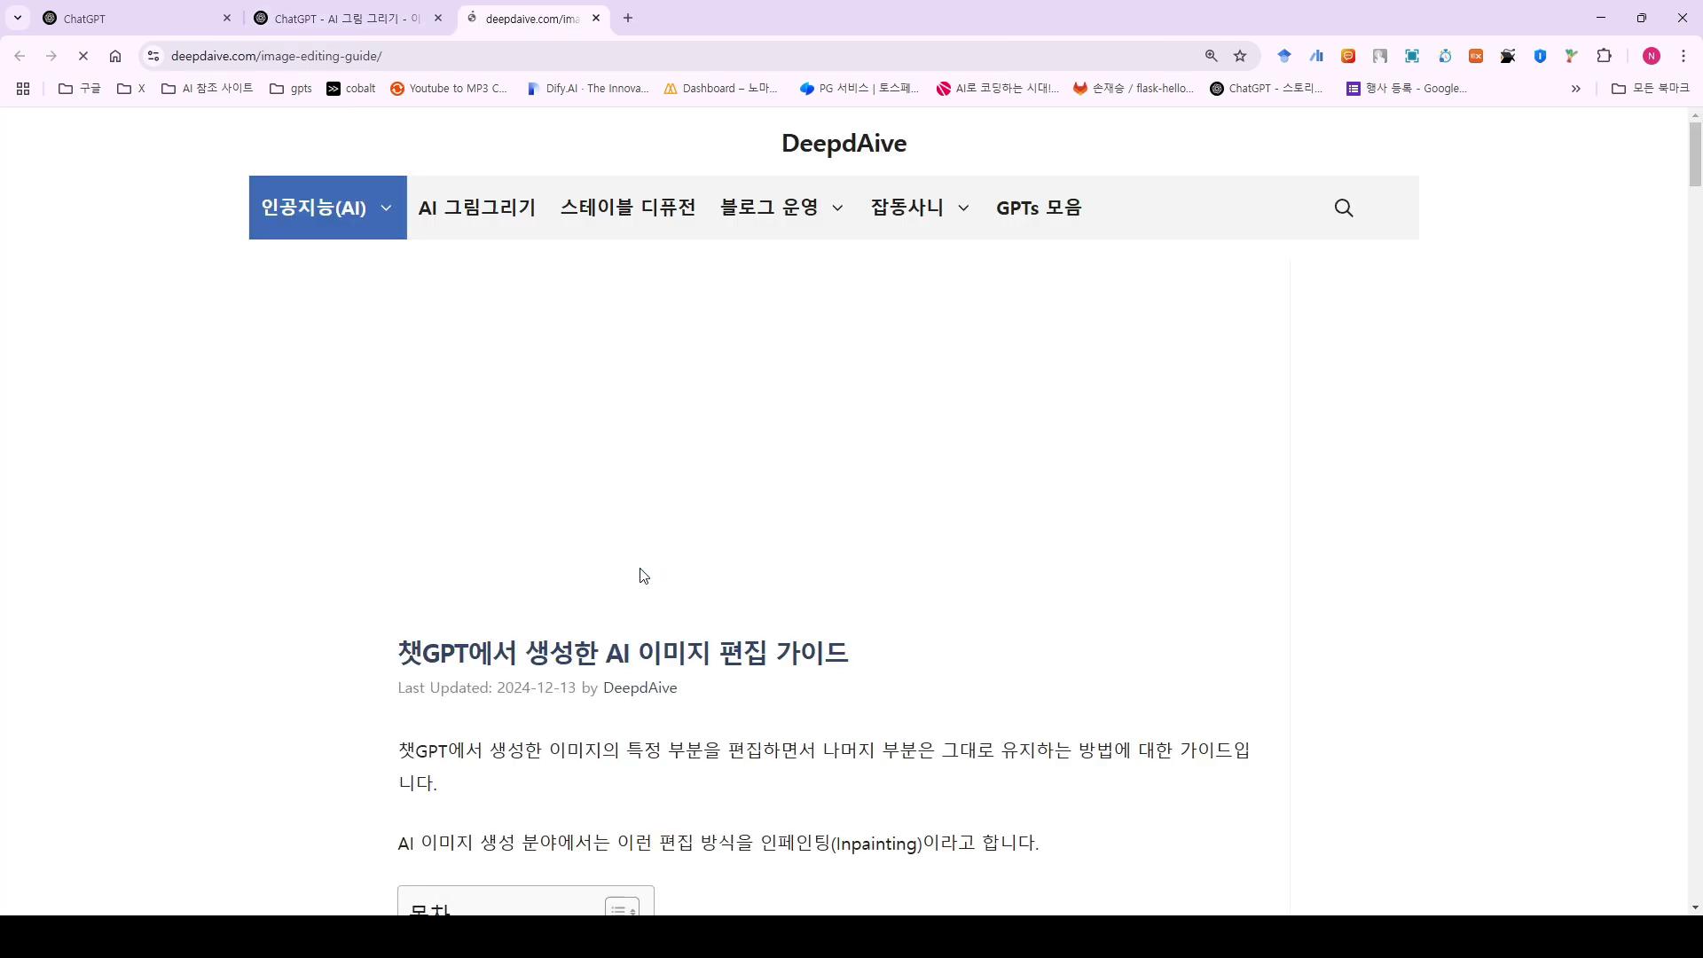
scroll(643, 575, "down", 20)
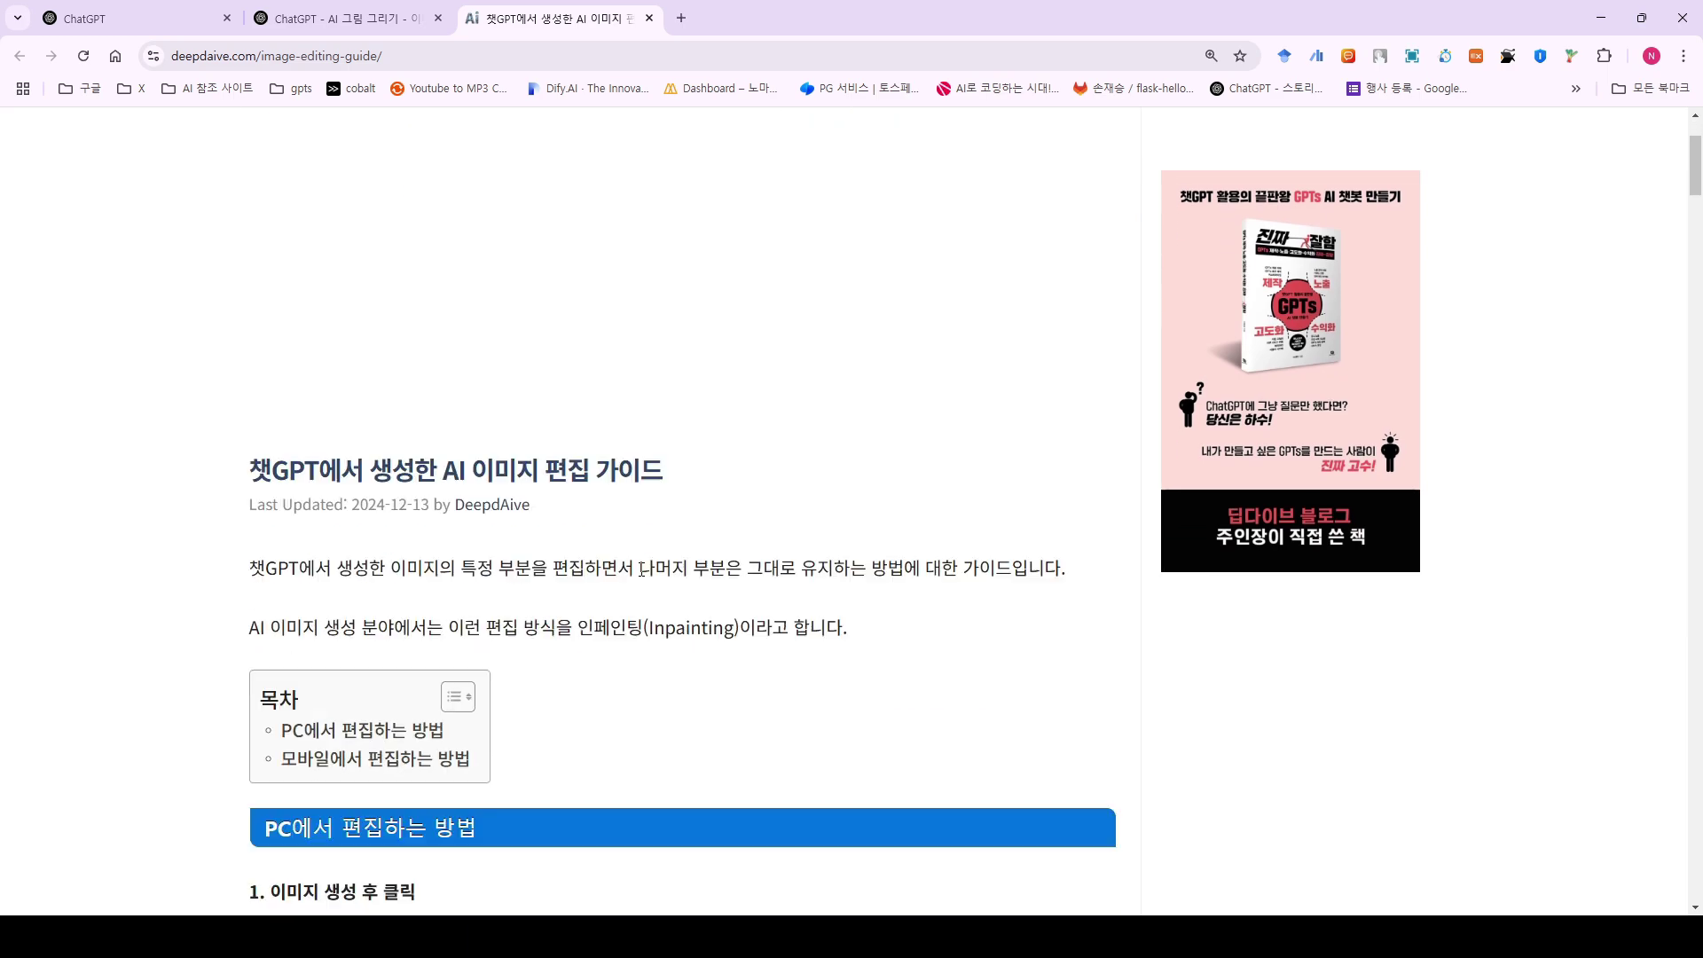
scroll(638, 578, "down", 20)
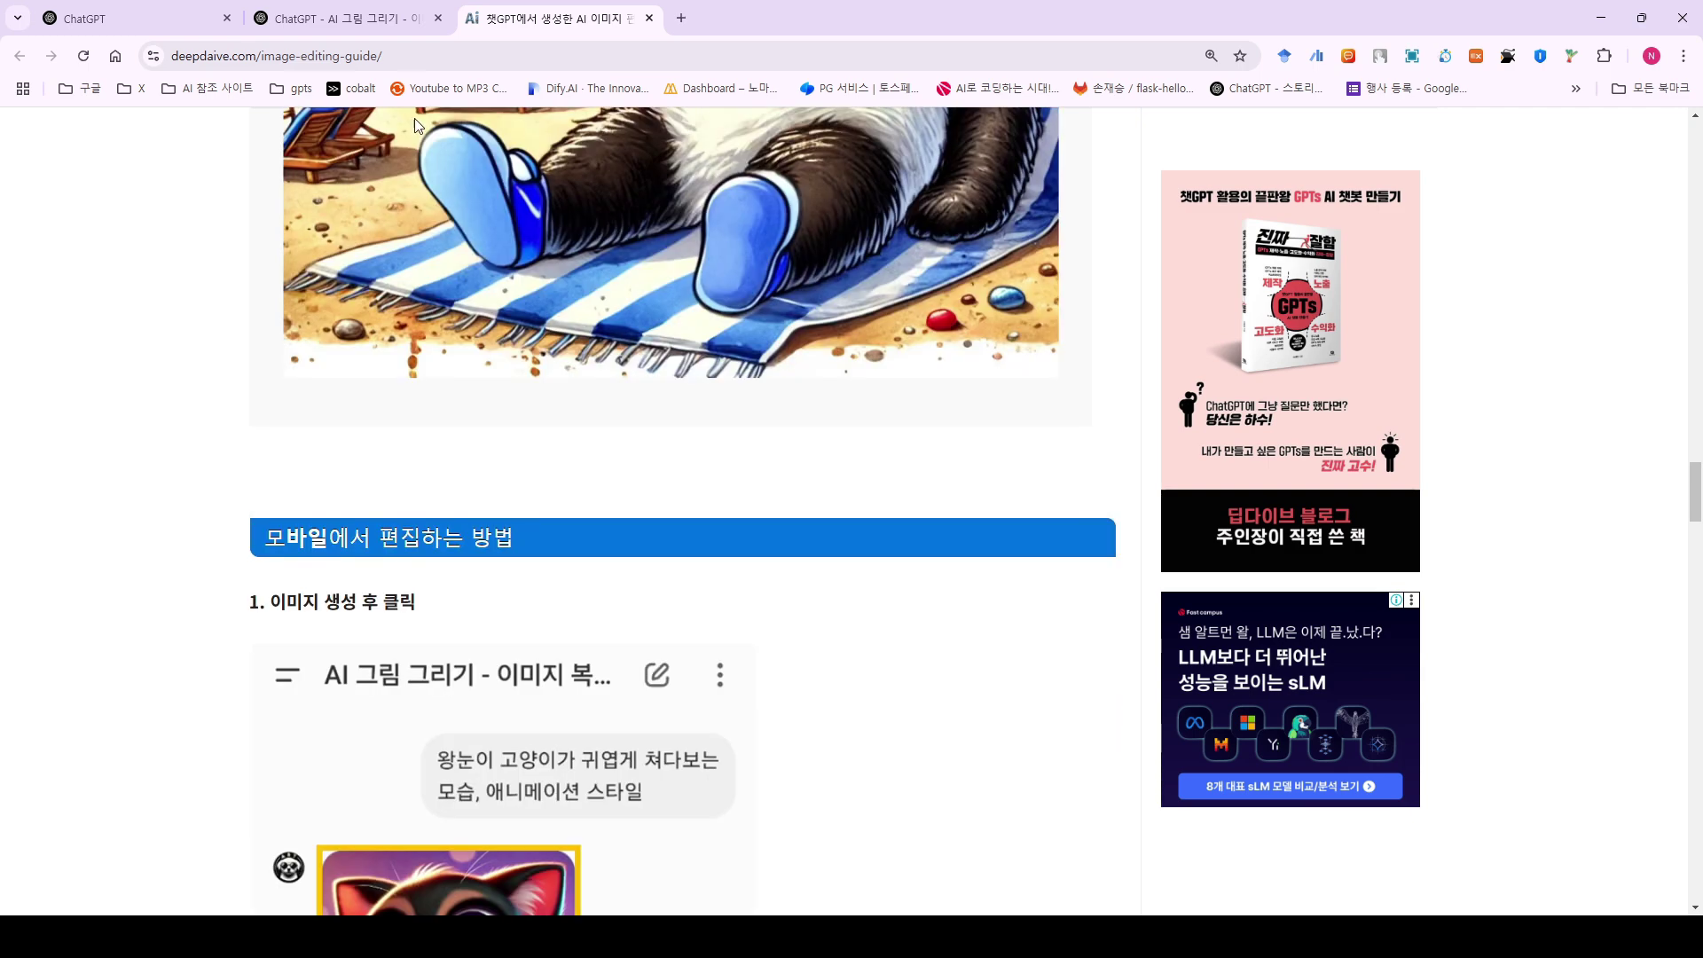
left_click(374, 19)
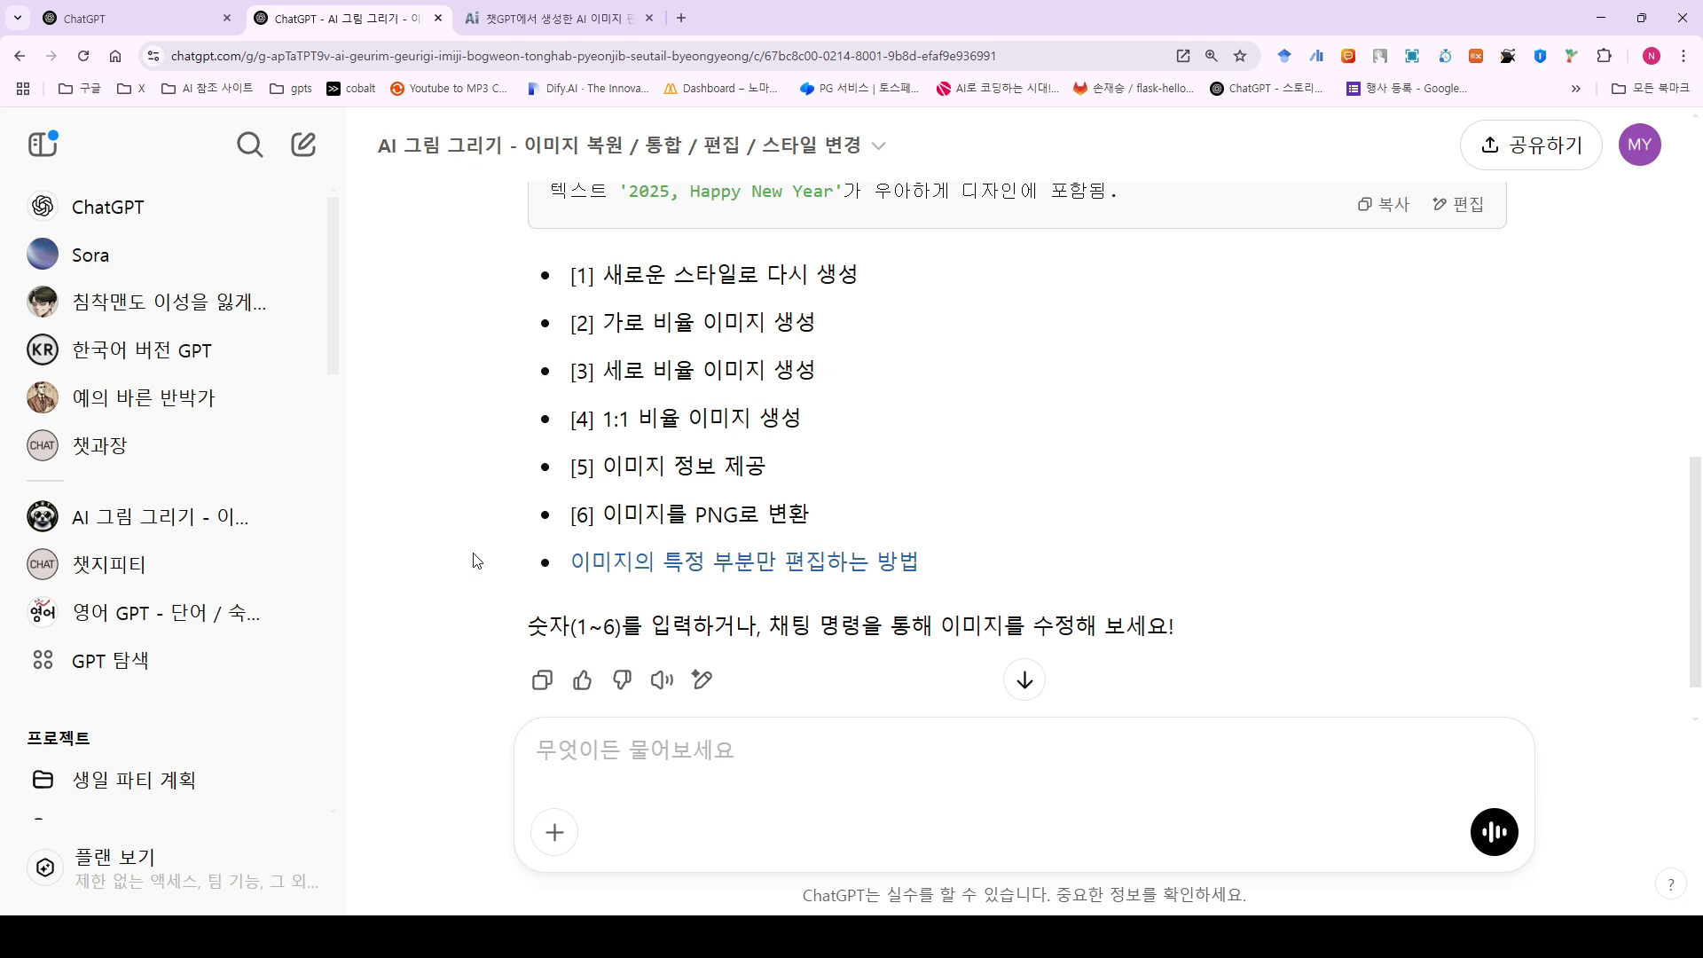
key("ctrl+shift+w")
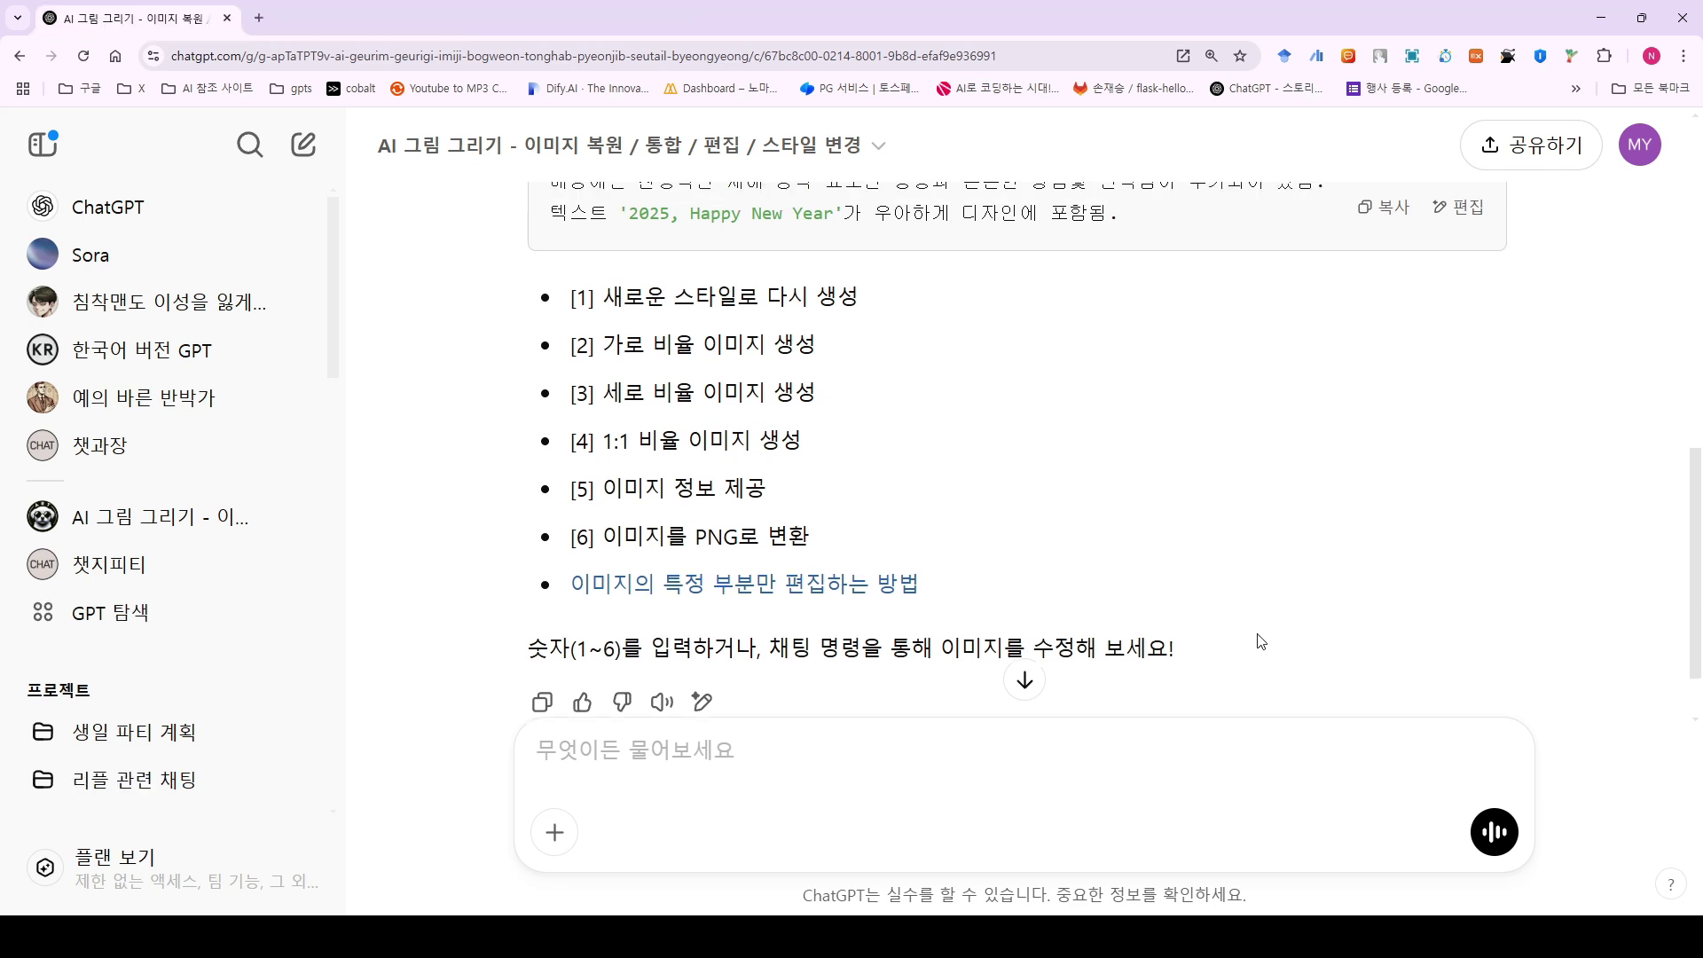